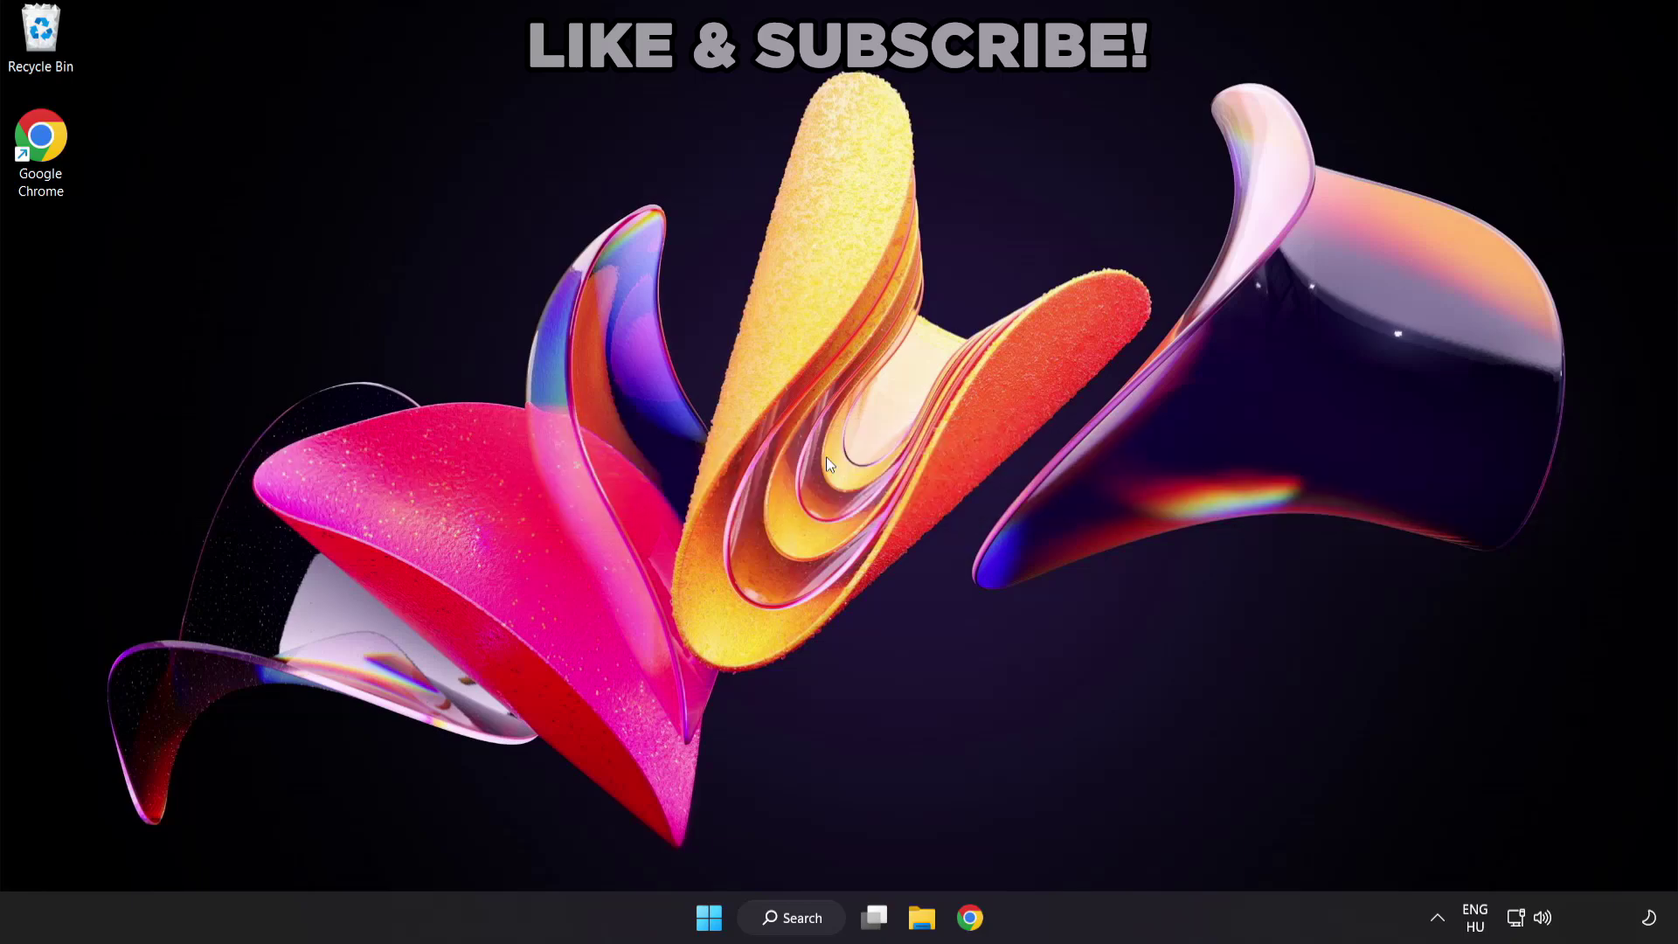
Step: Search Windows for 'device manager'
click(805, 922)
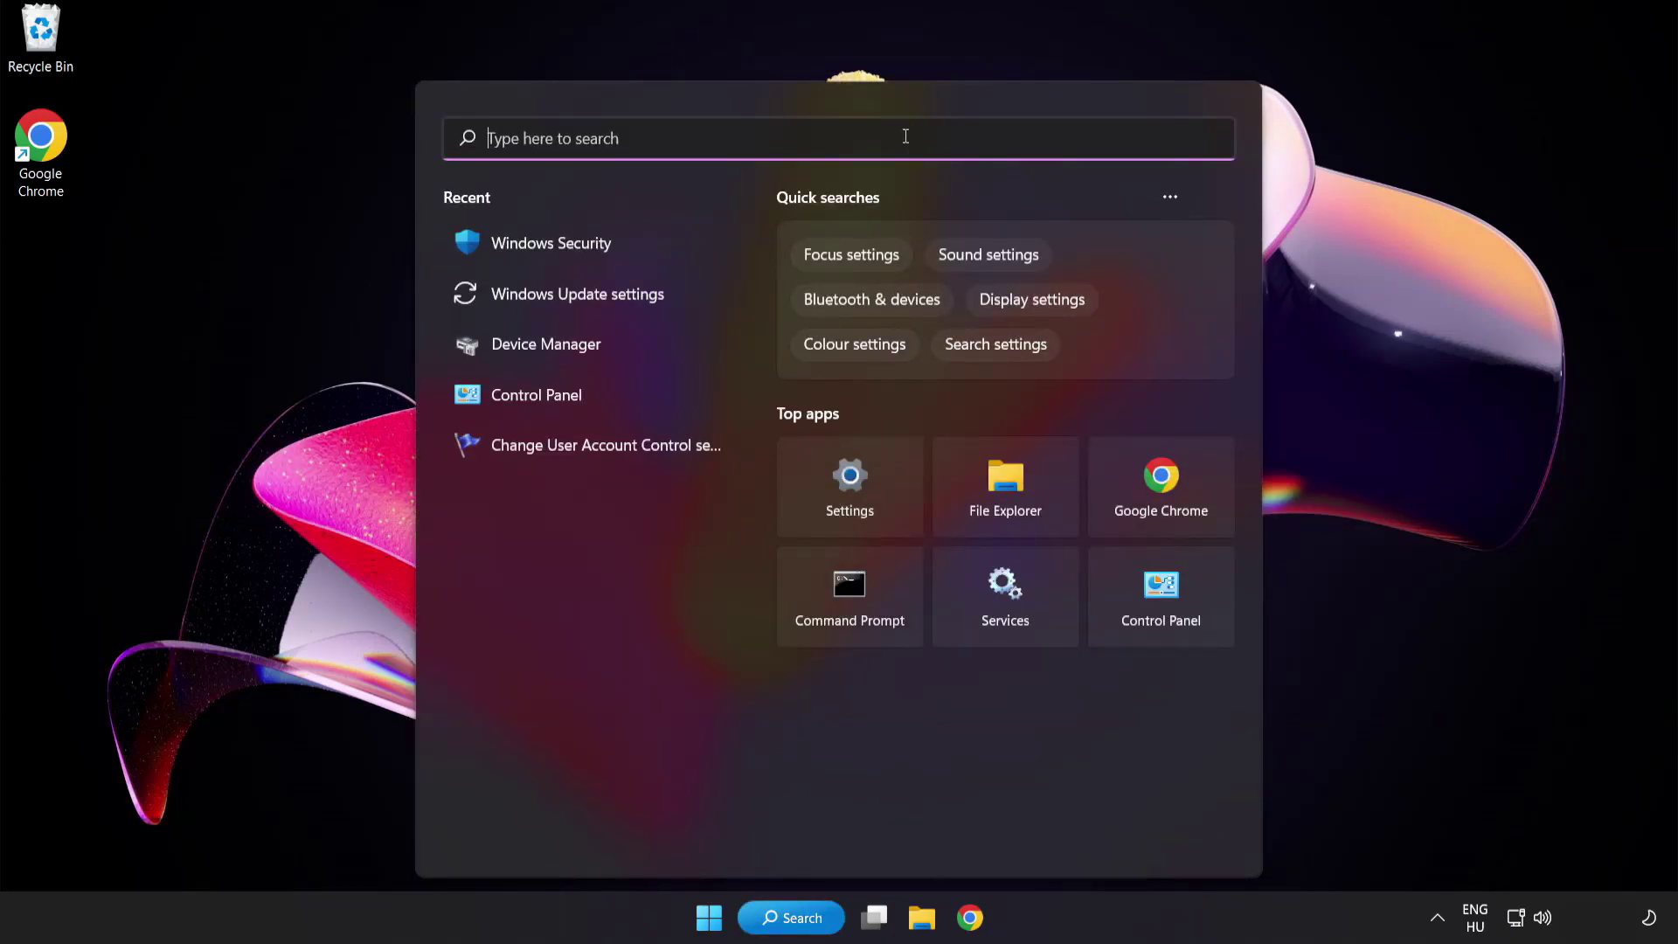
text(device ma)
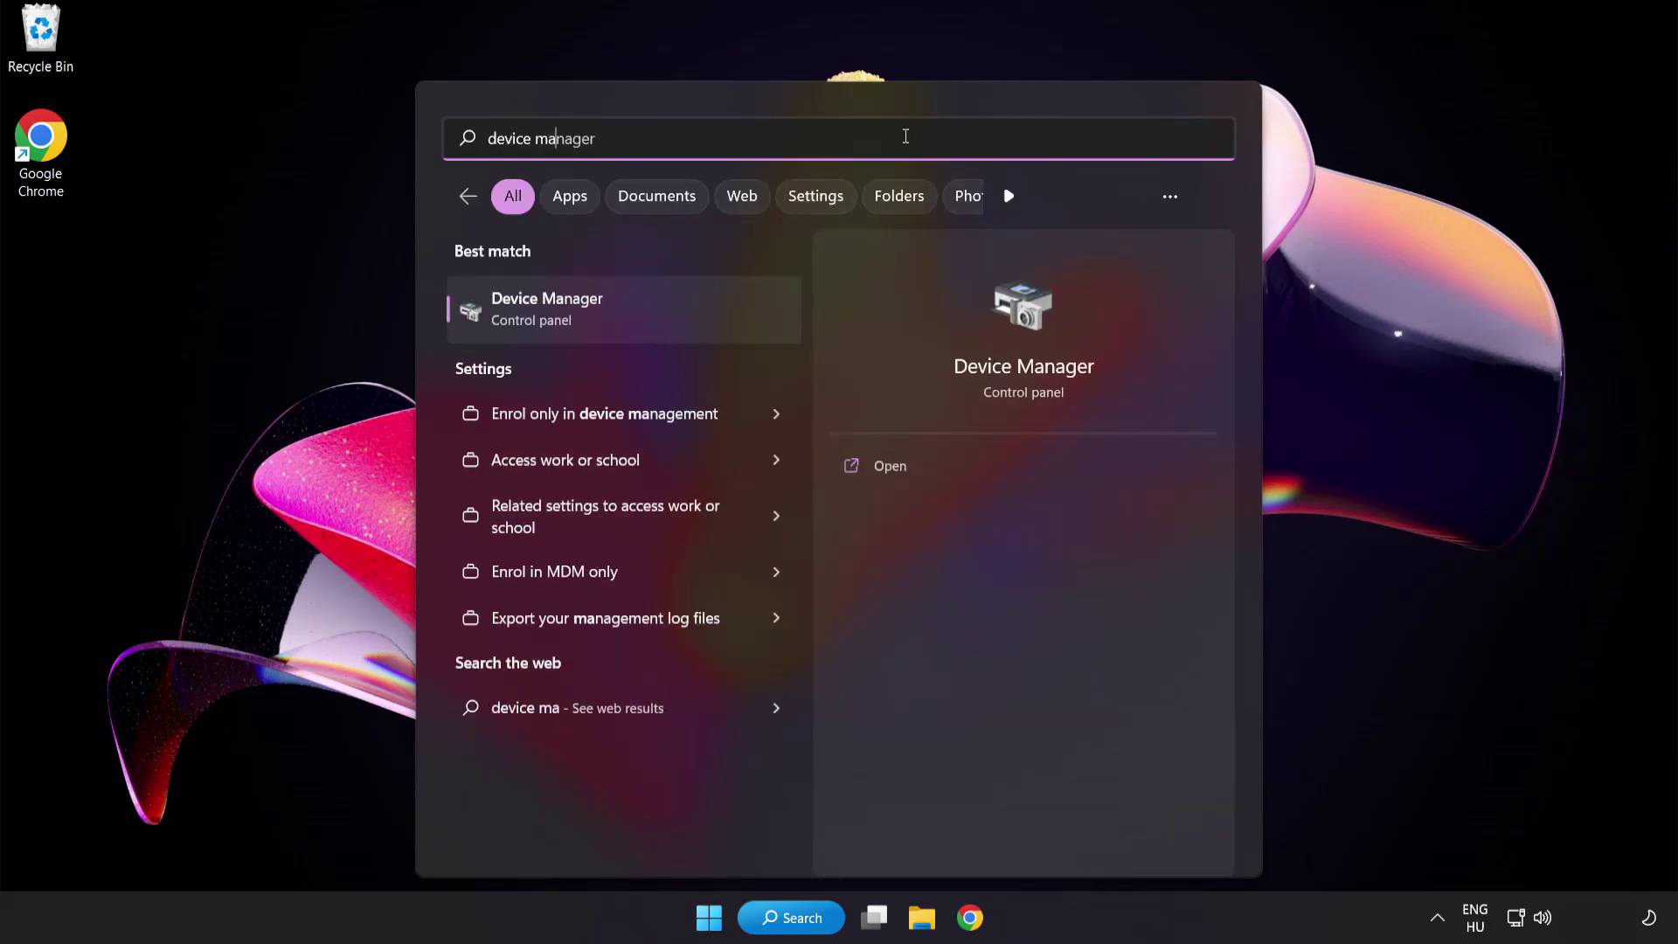
text(nager)
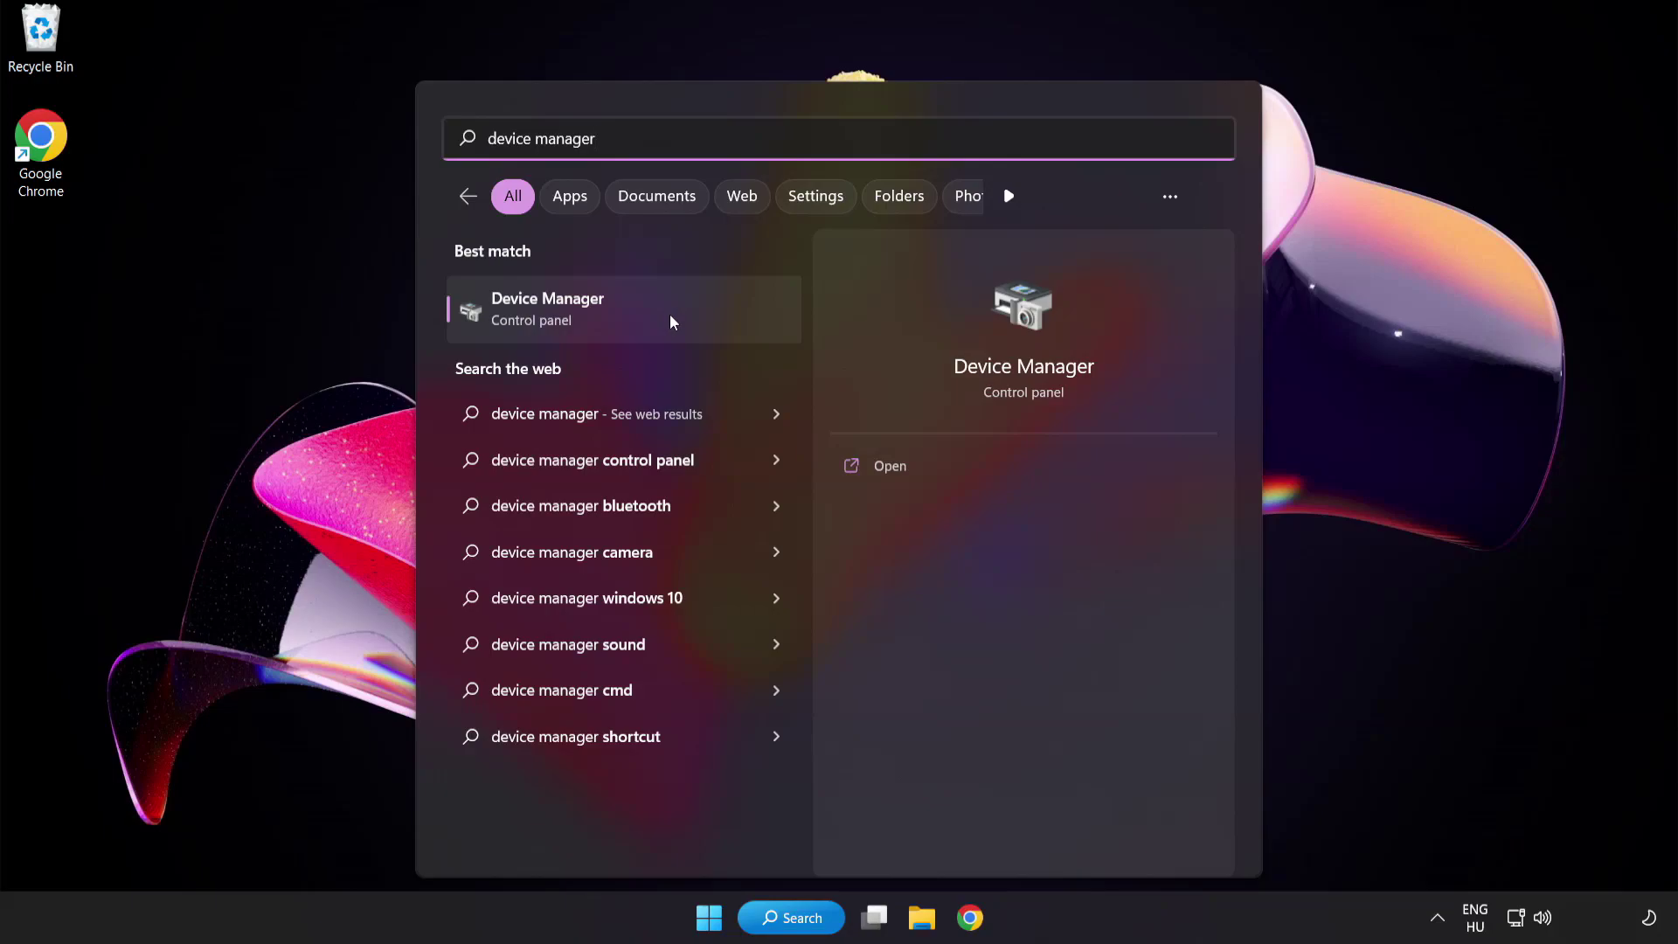
Step: Open Device Manager, expand Display adapters and bring up the VMware SVGA 3D adapter's actions
click(671, 315)
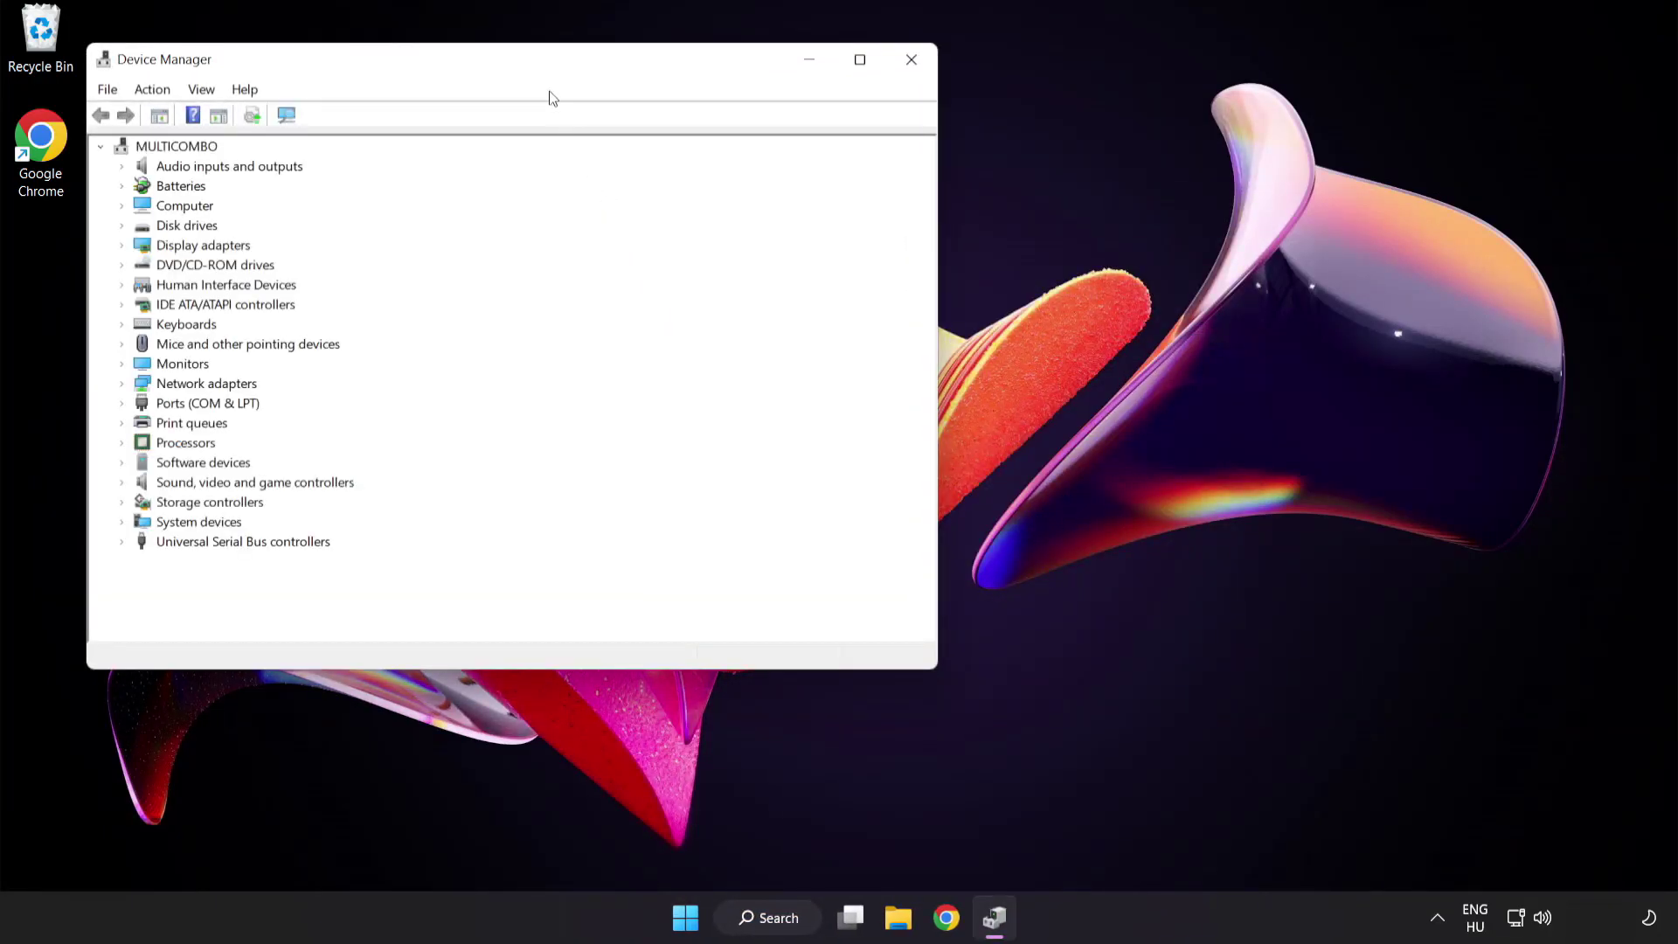
drag(541, 63, 823, 175)
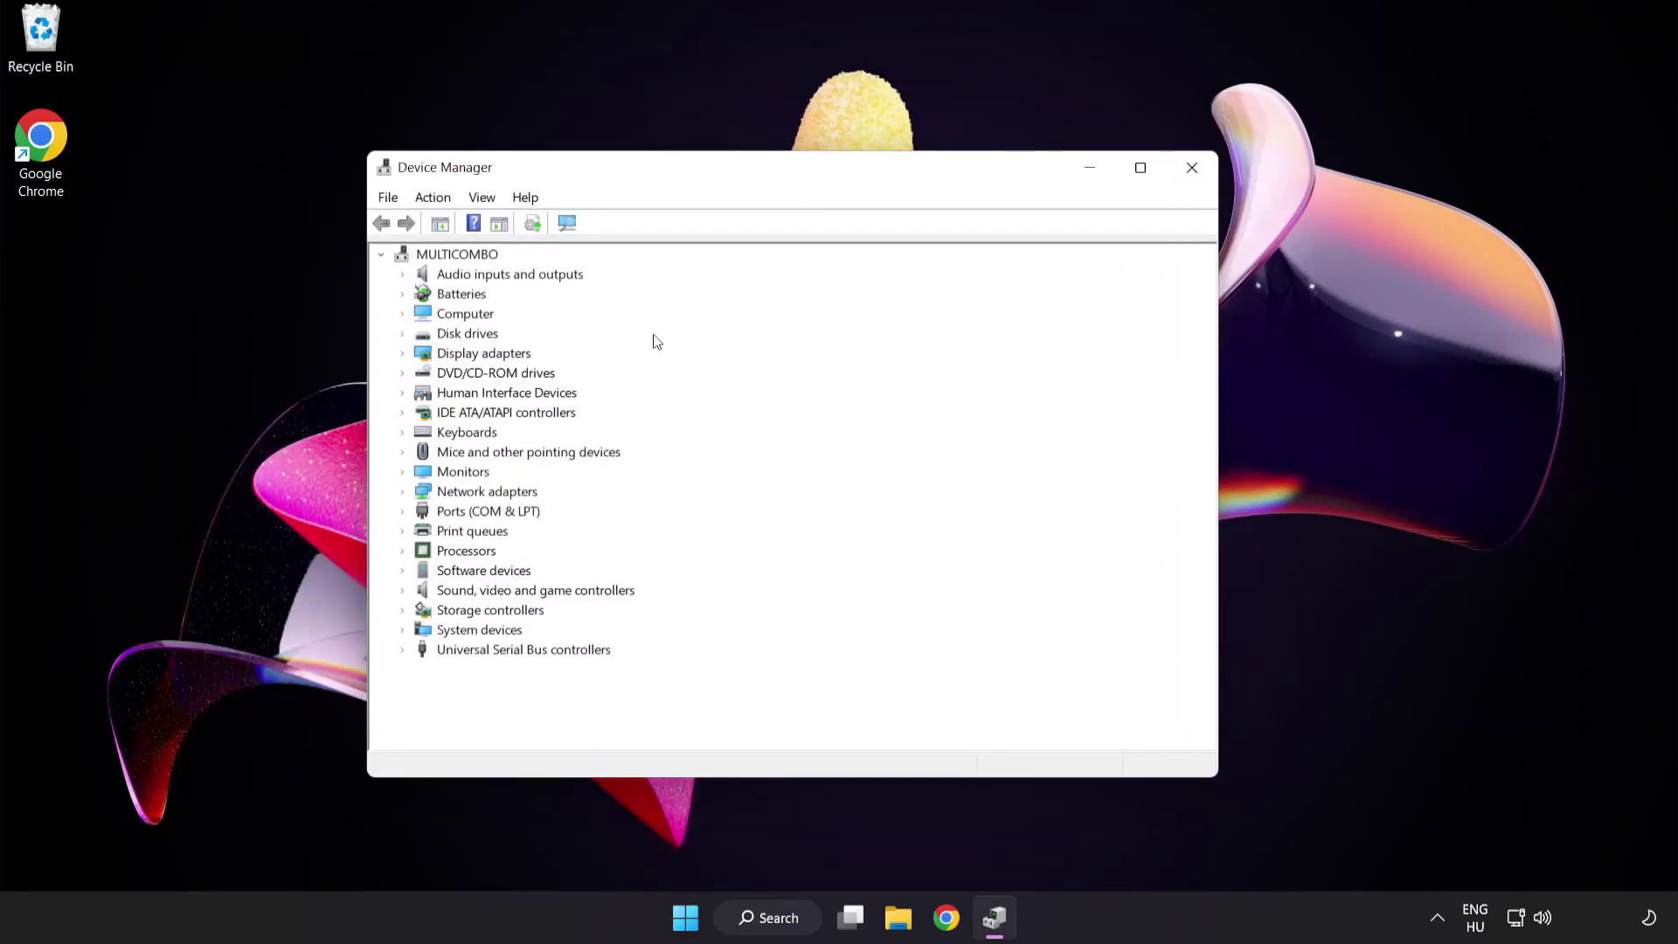
click(518, 361)
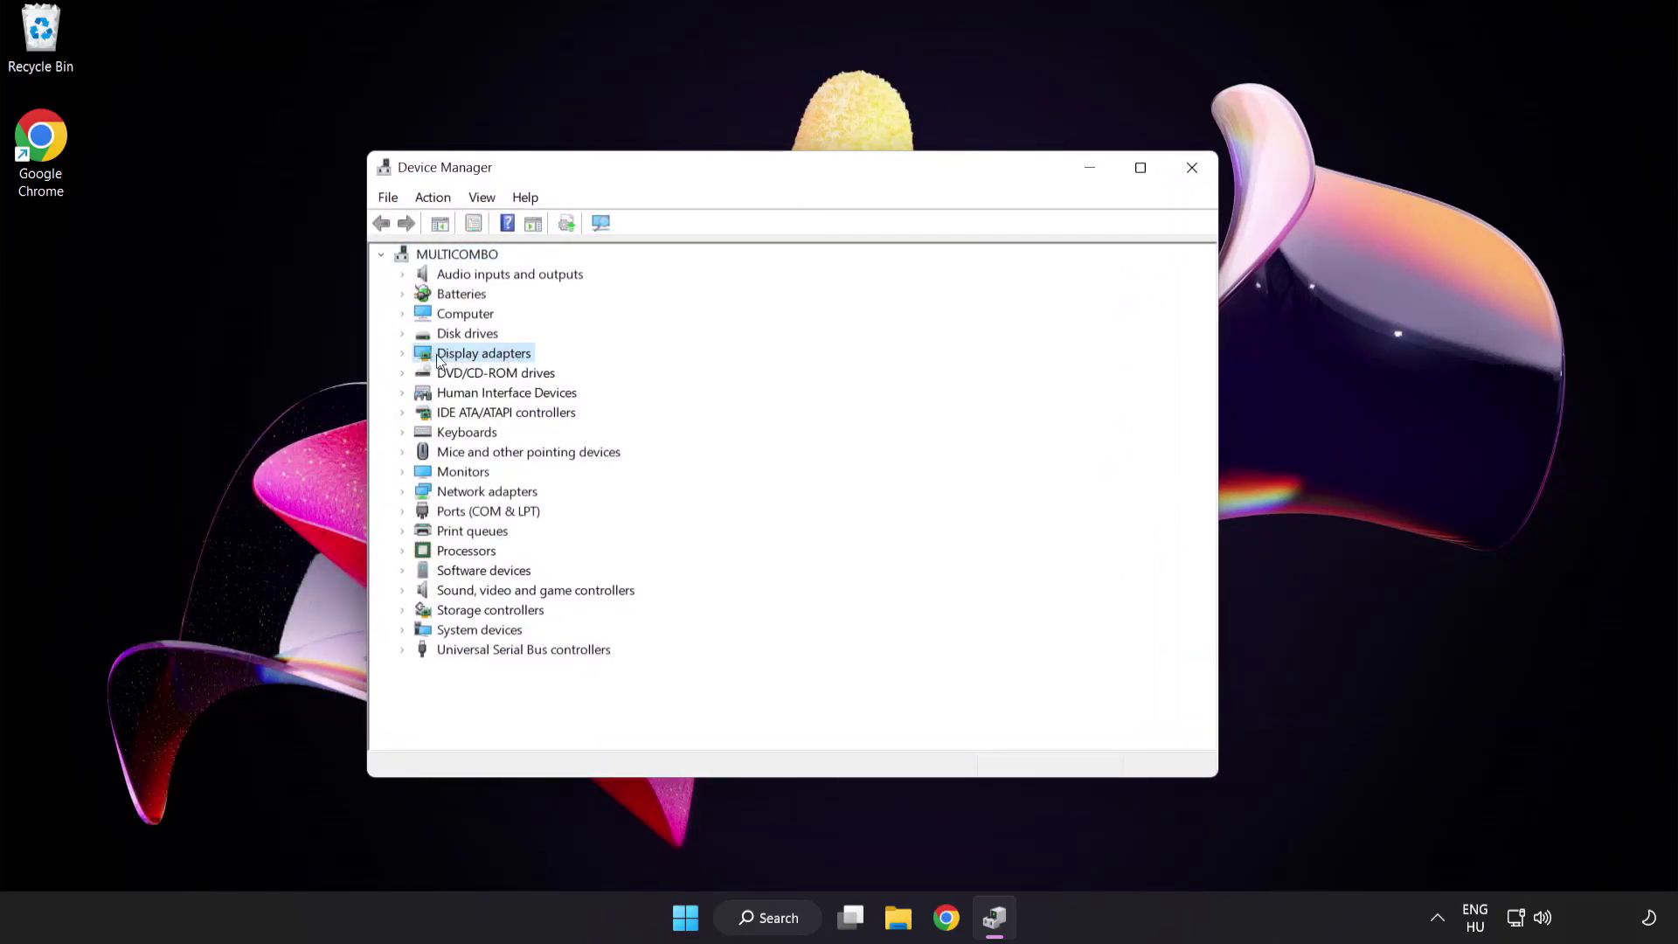
click(403, 355)
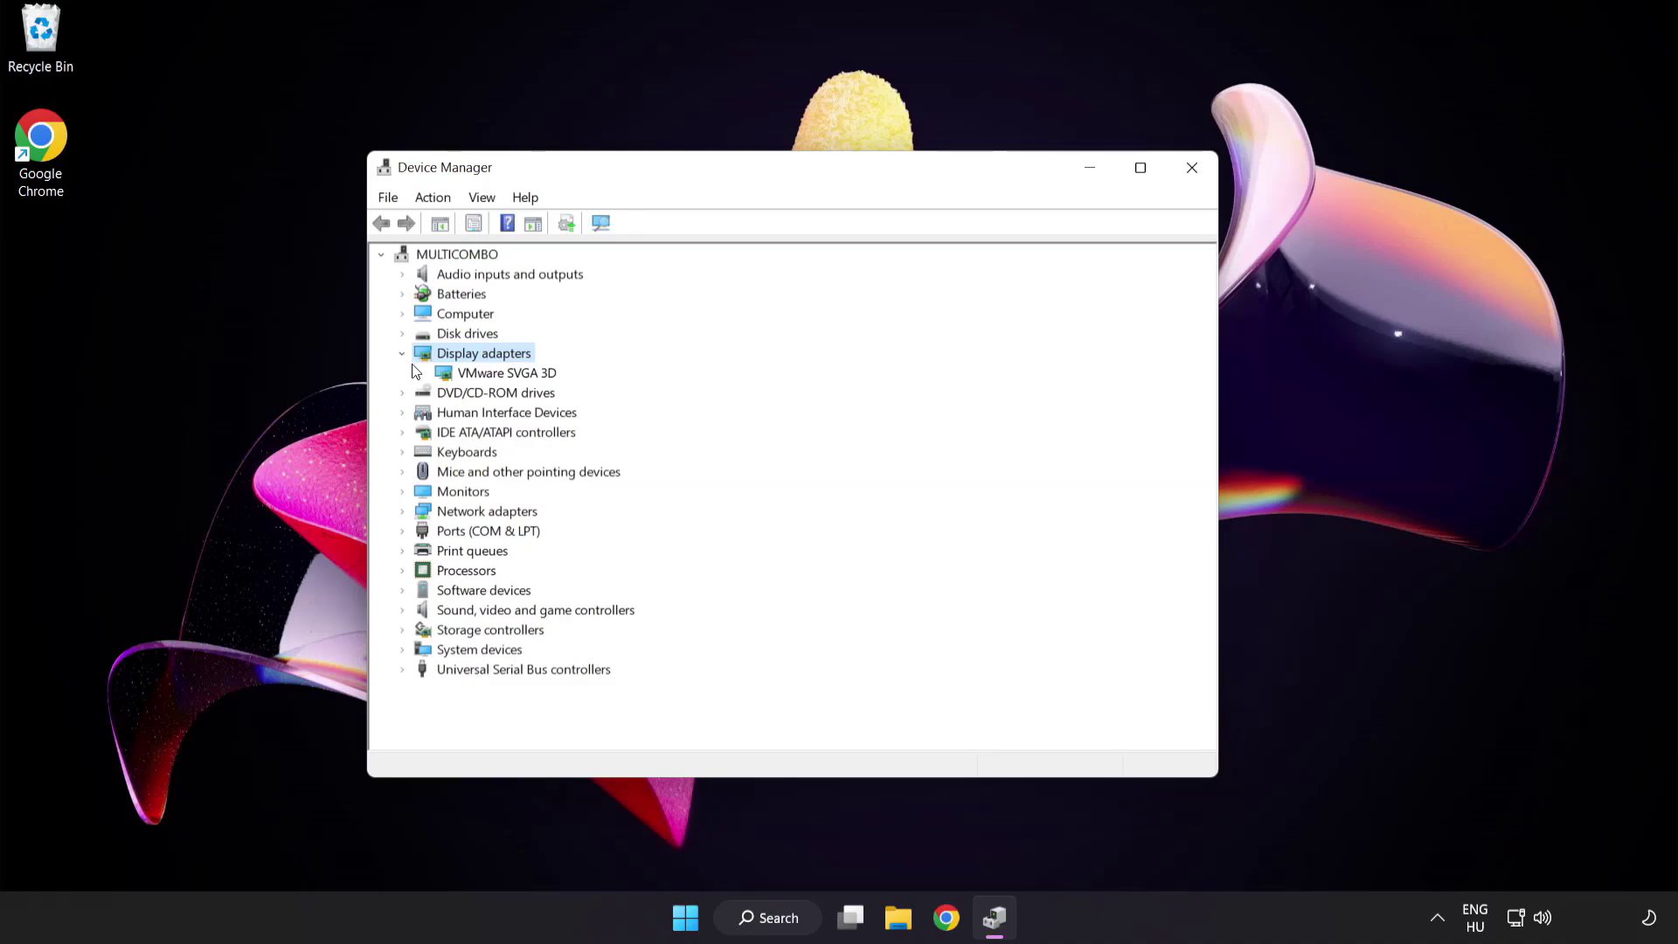
click(444, 378)
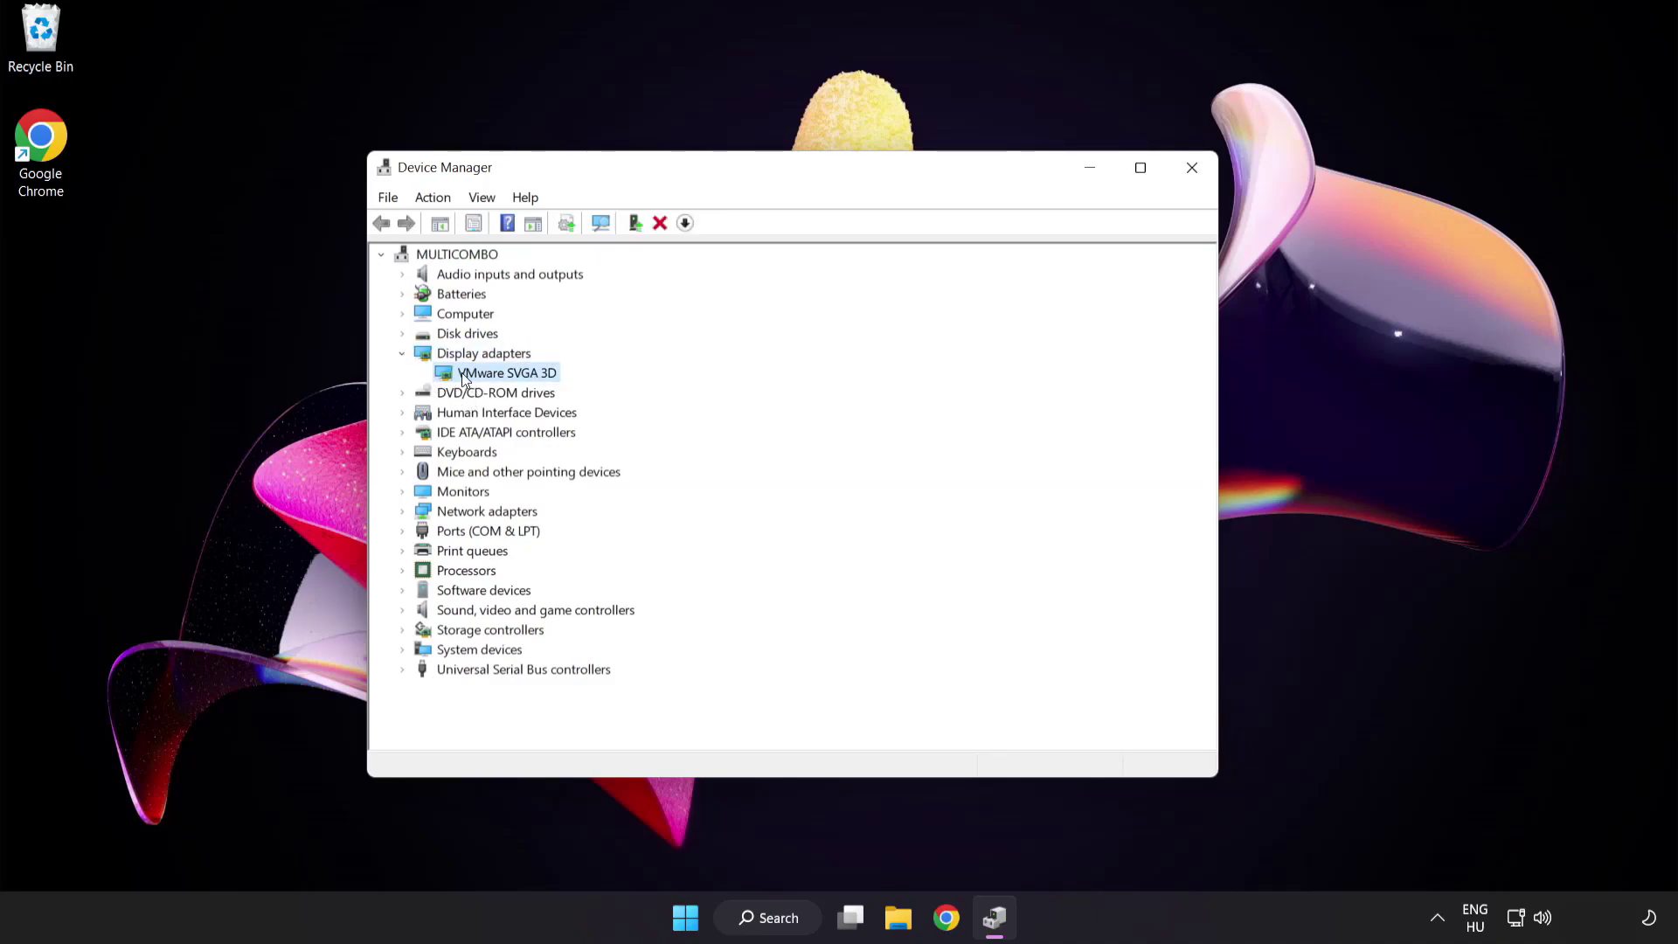
right_click(493, 372)
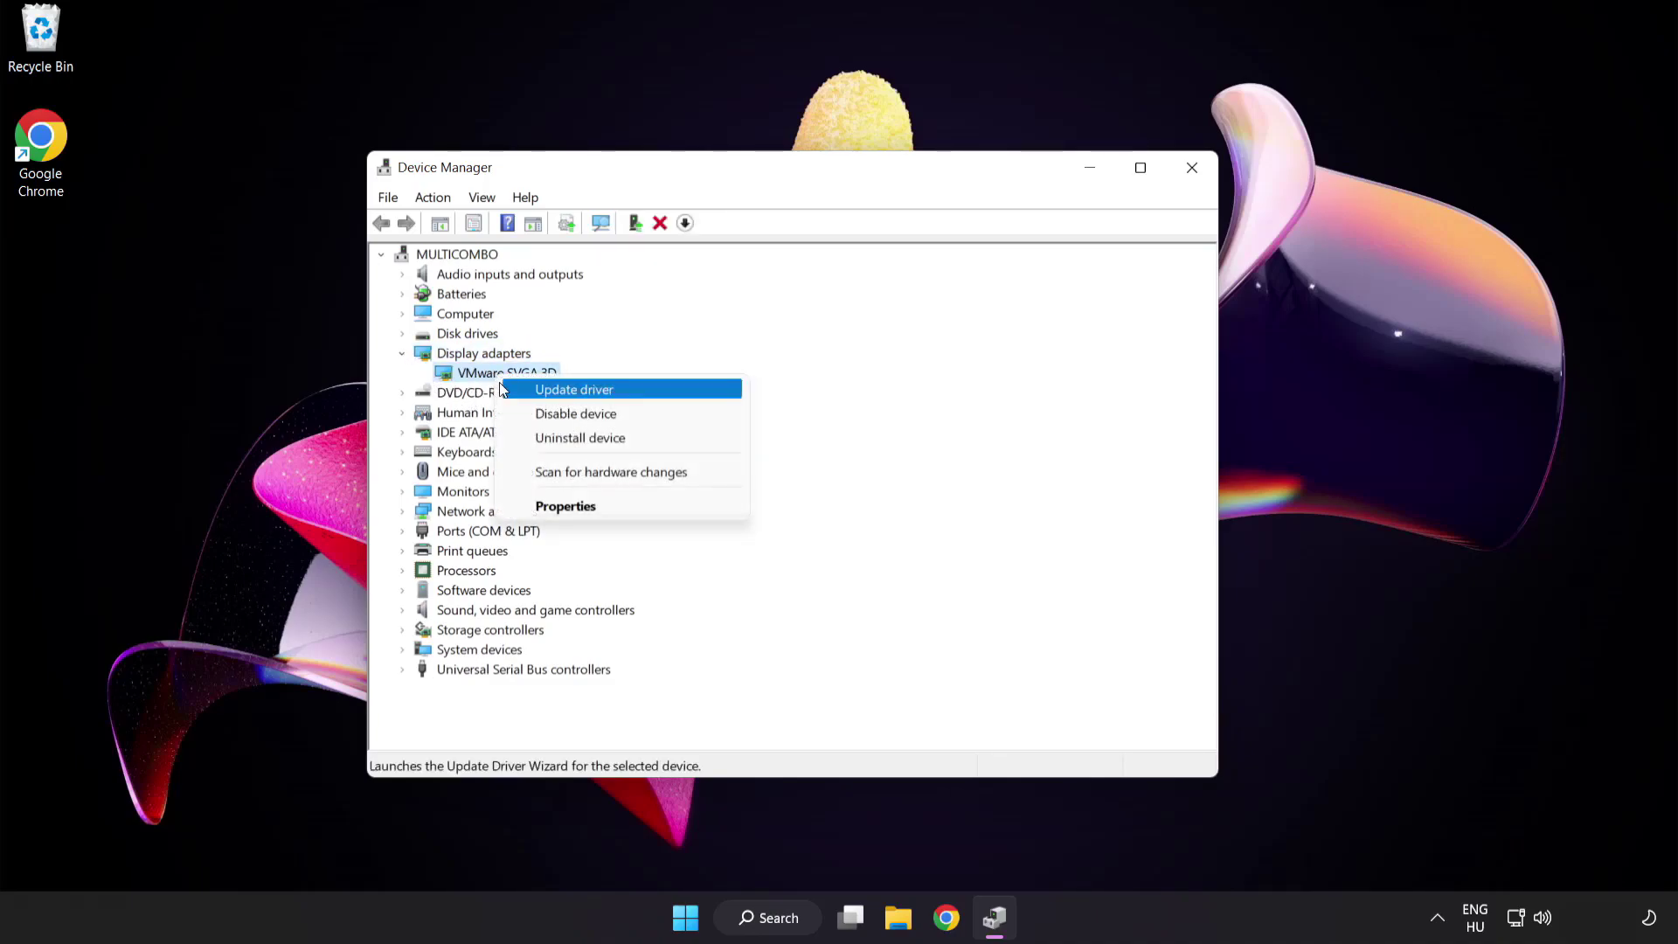
Step: Search automatically for a VMware SVGA 3D driver; the best driver is already installed
click(652, 391)
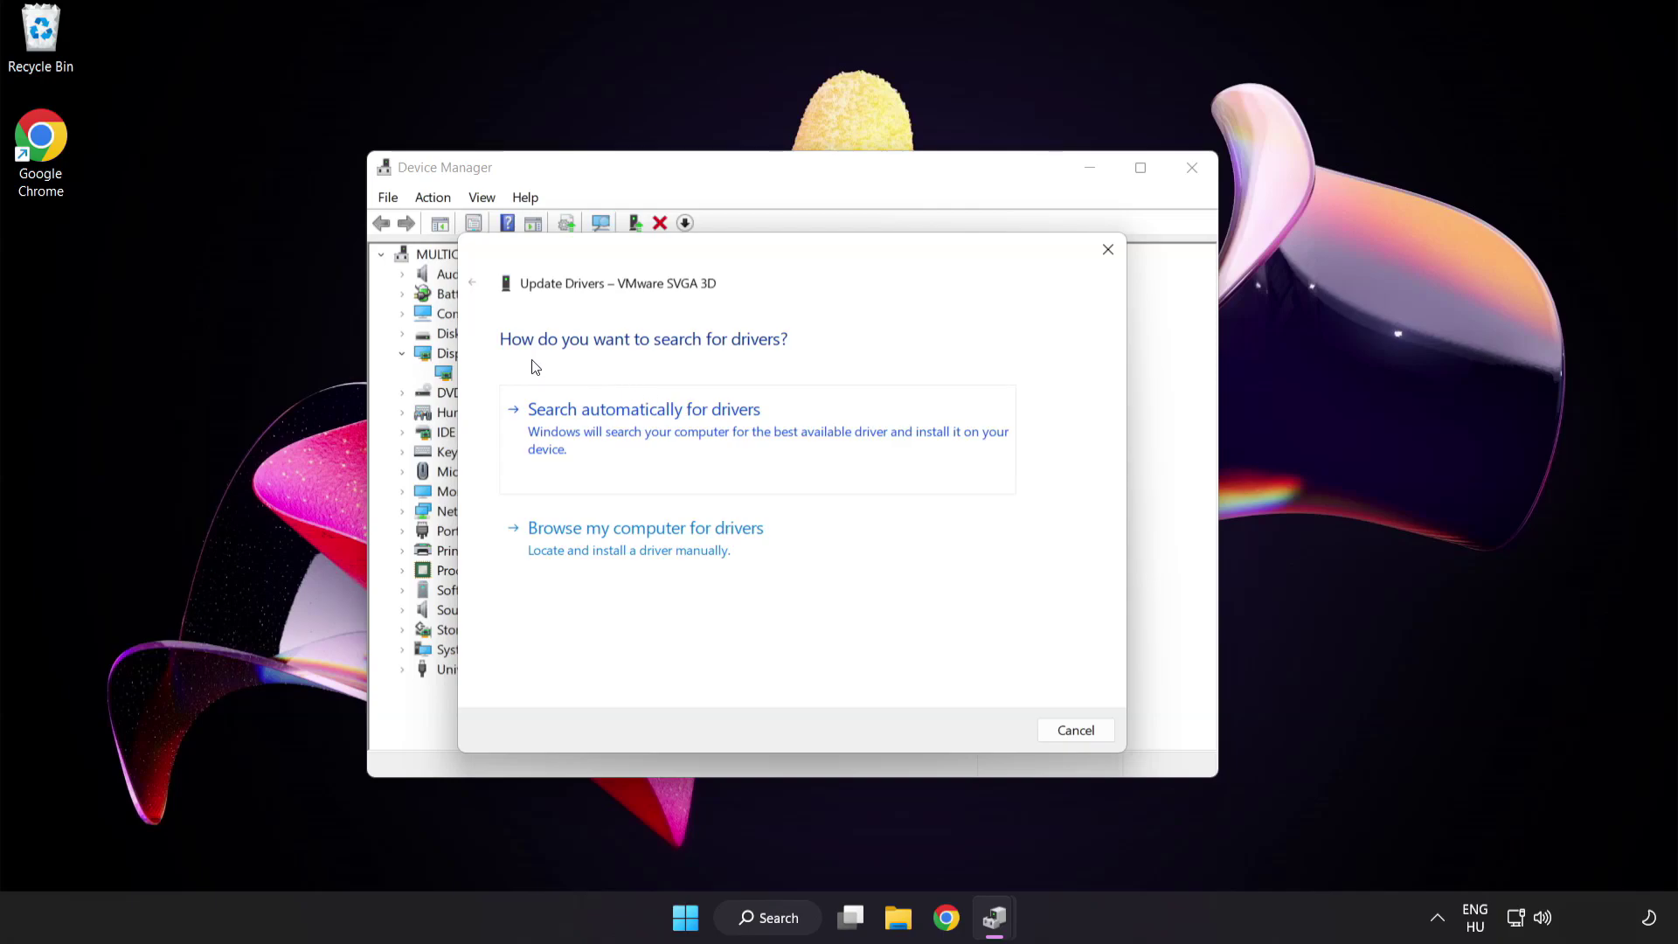
click(732, 432)
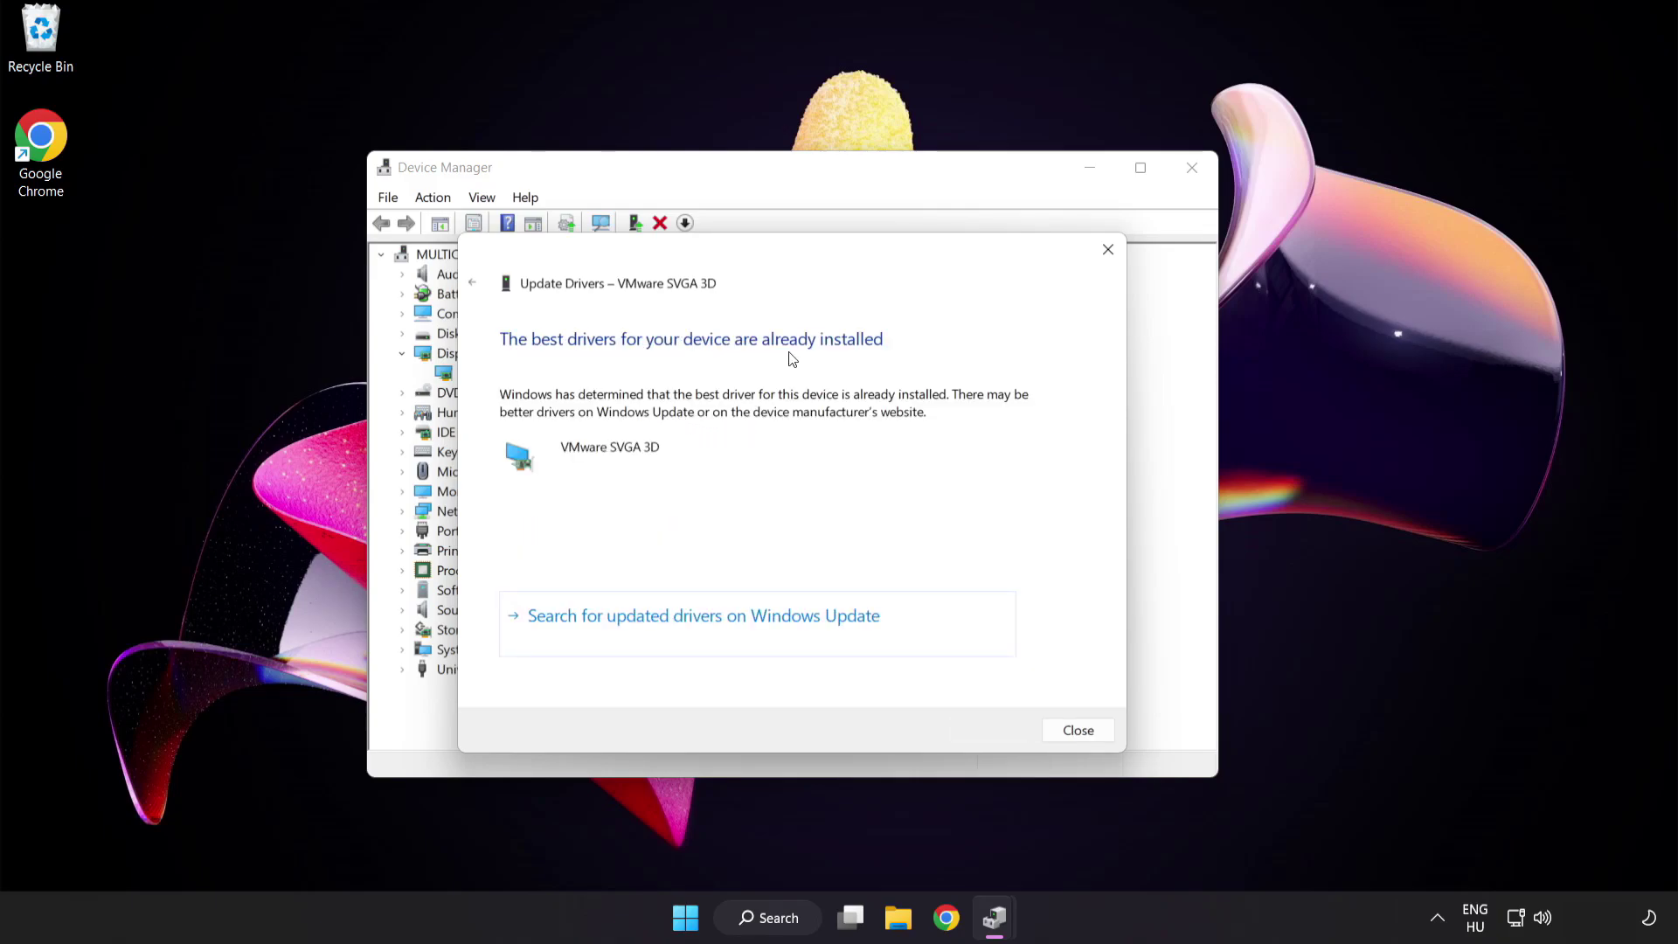
click(1073, 733)
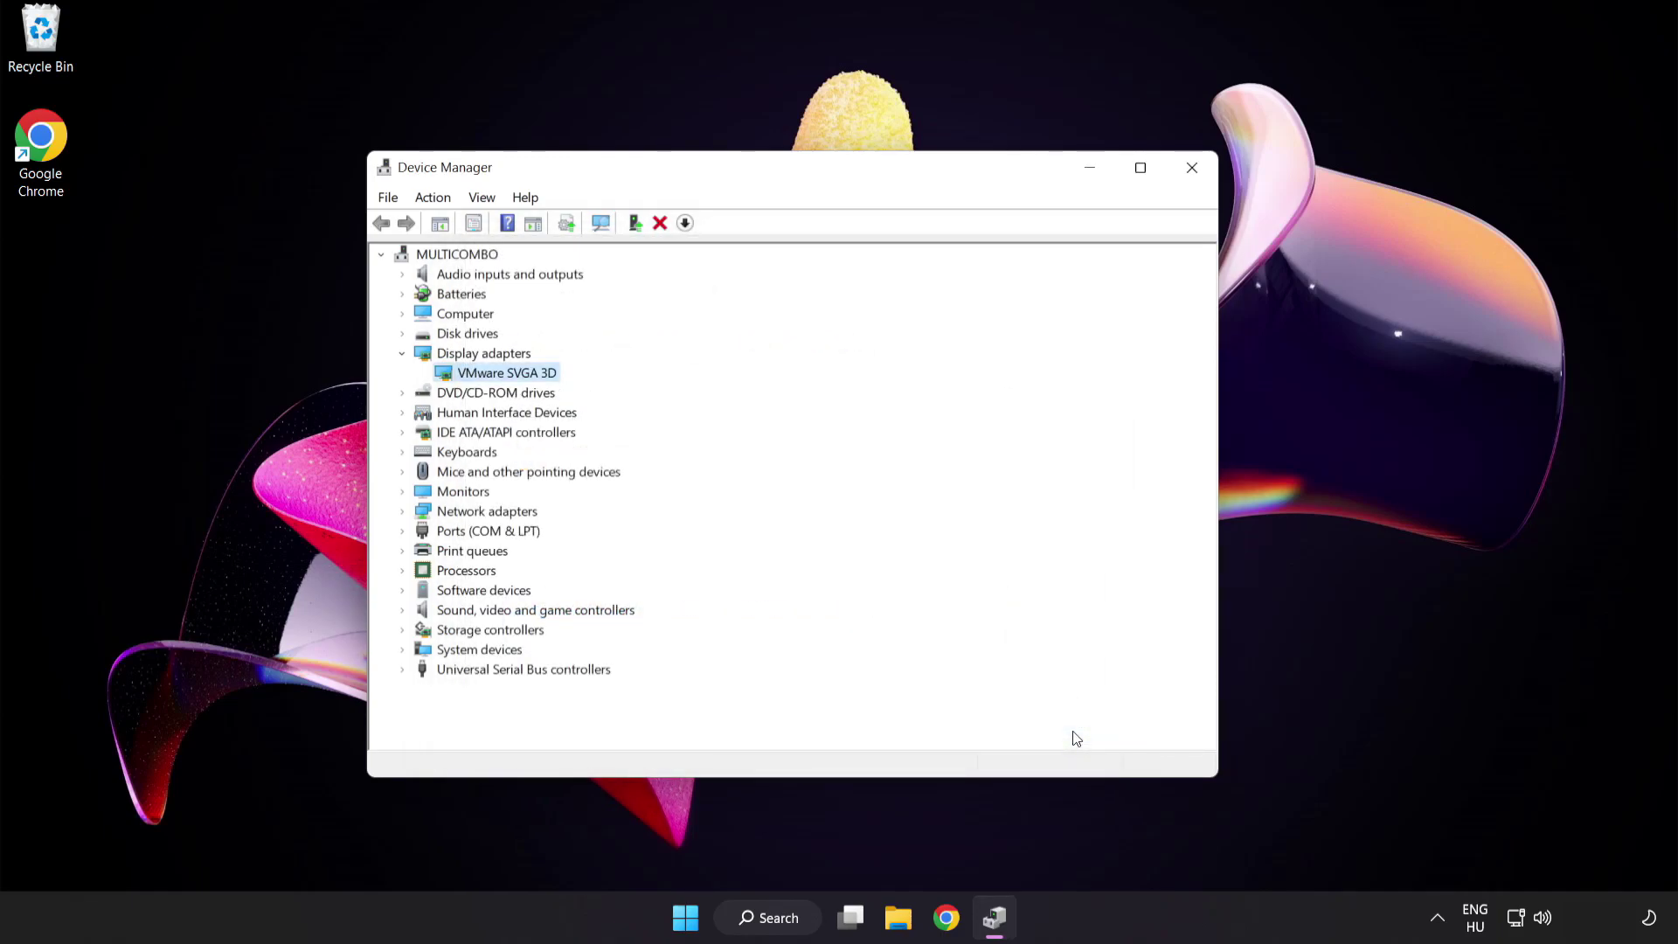
Step: Close Device Manager and search Windows for 'update'
click(1192, 176)
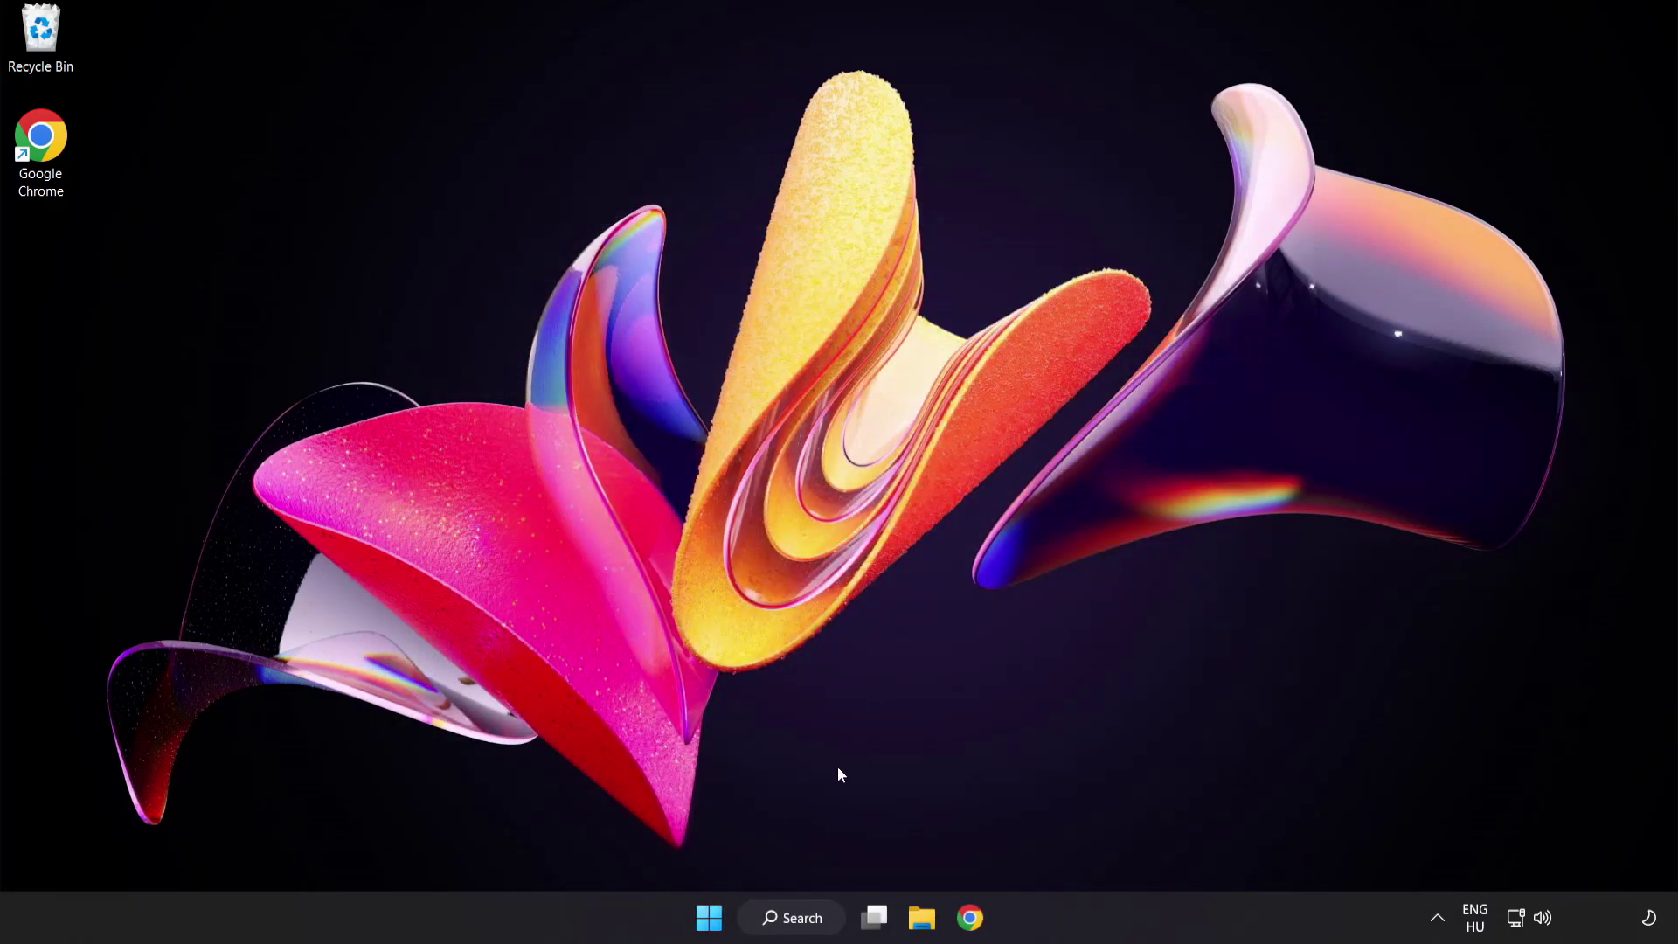
click(803, 917)
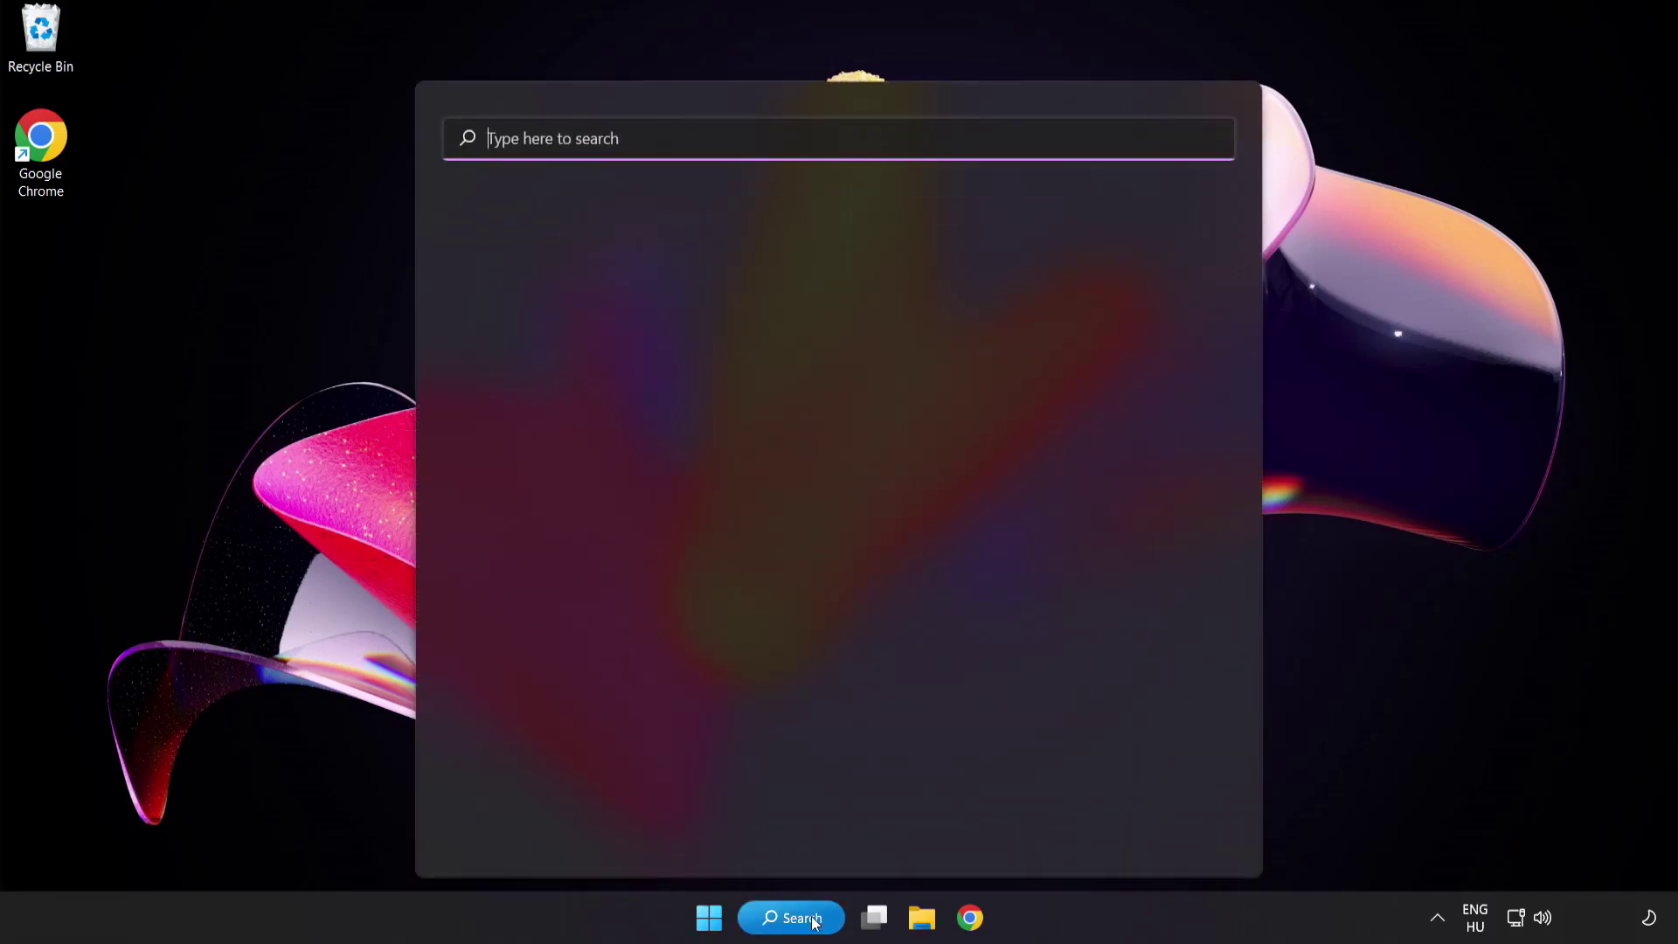
text(update)
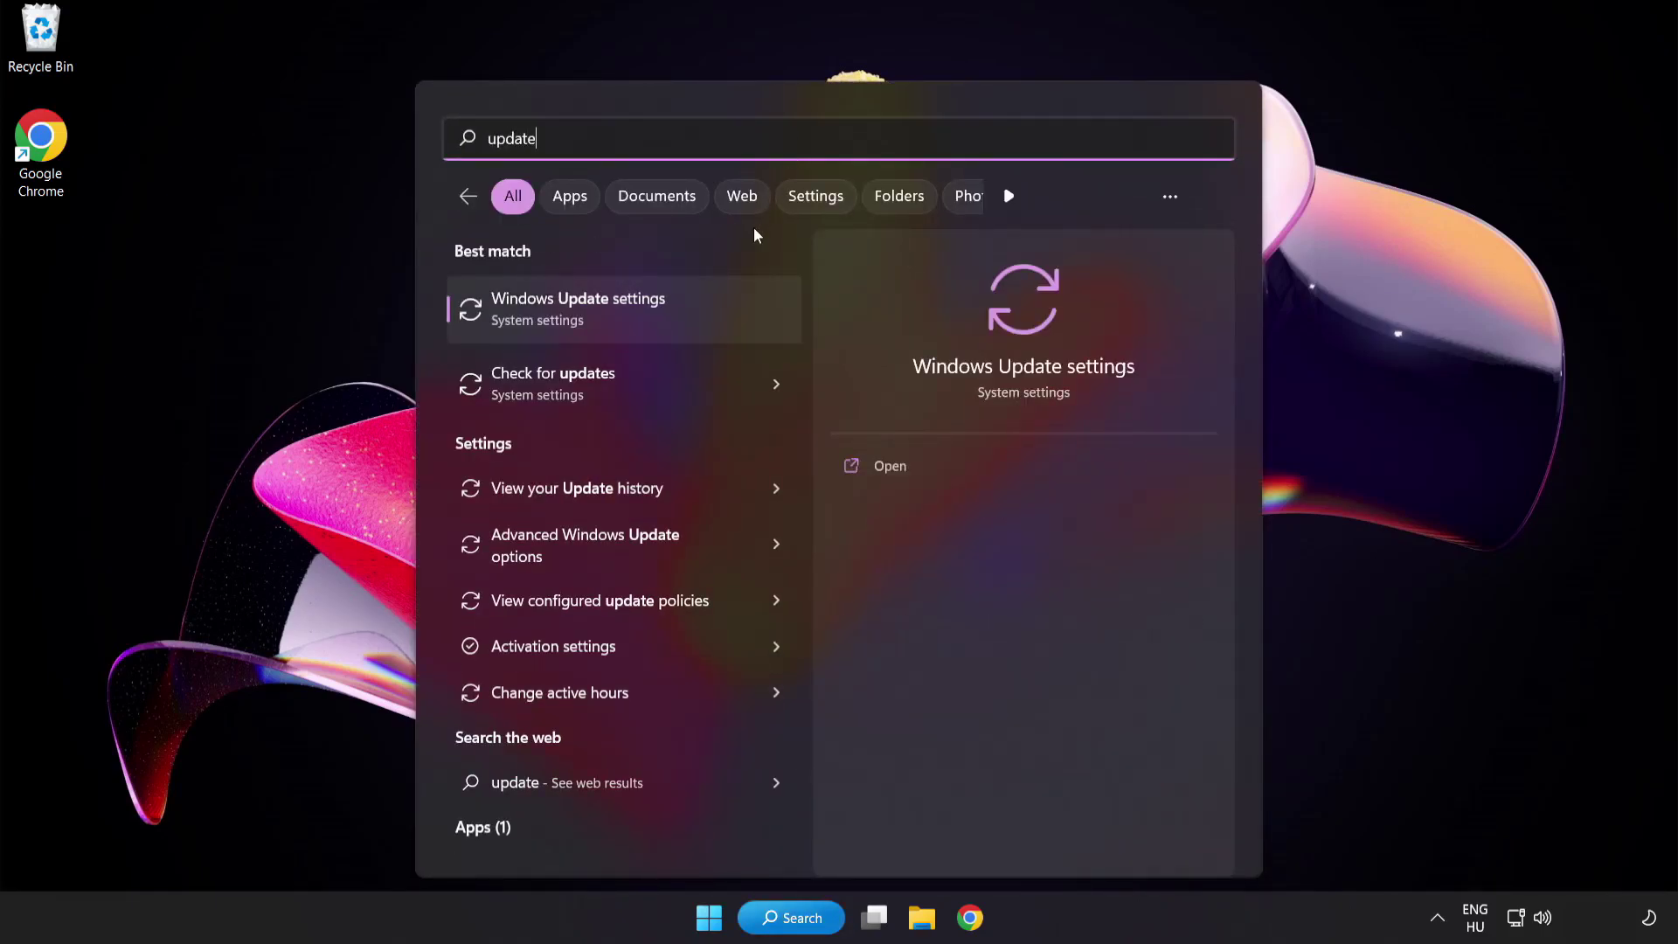
Step: Run Check for updates in Windows Update, confirm it's up to date, and close Settings
click(641, 316)
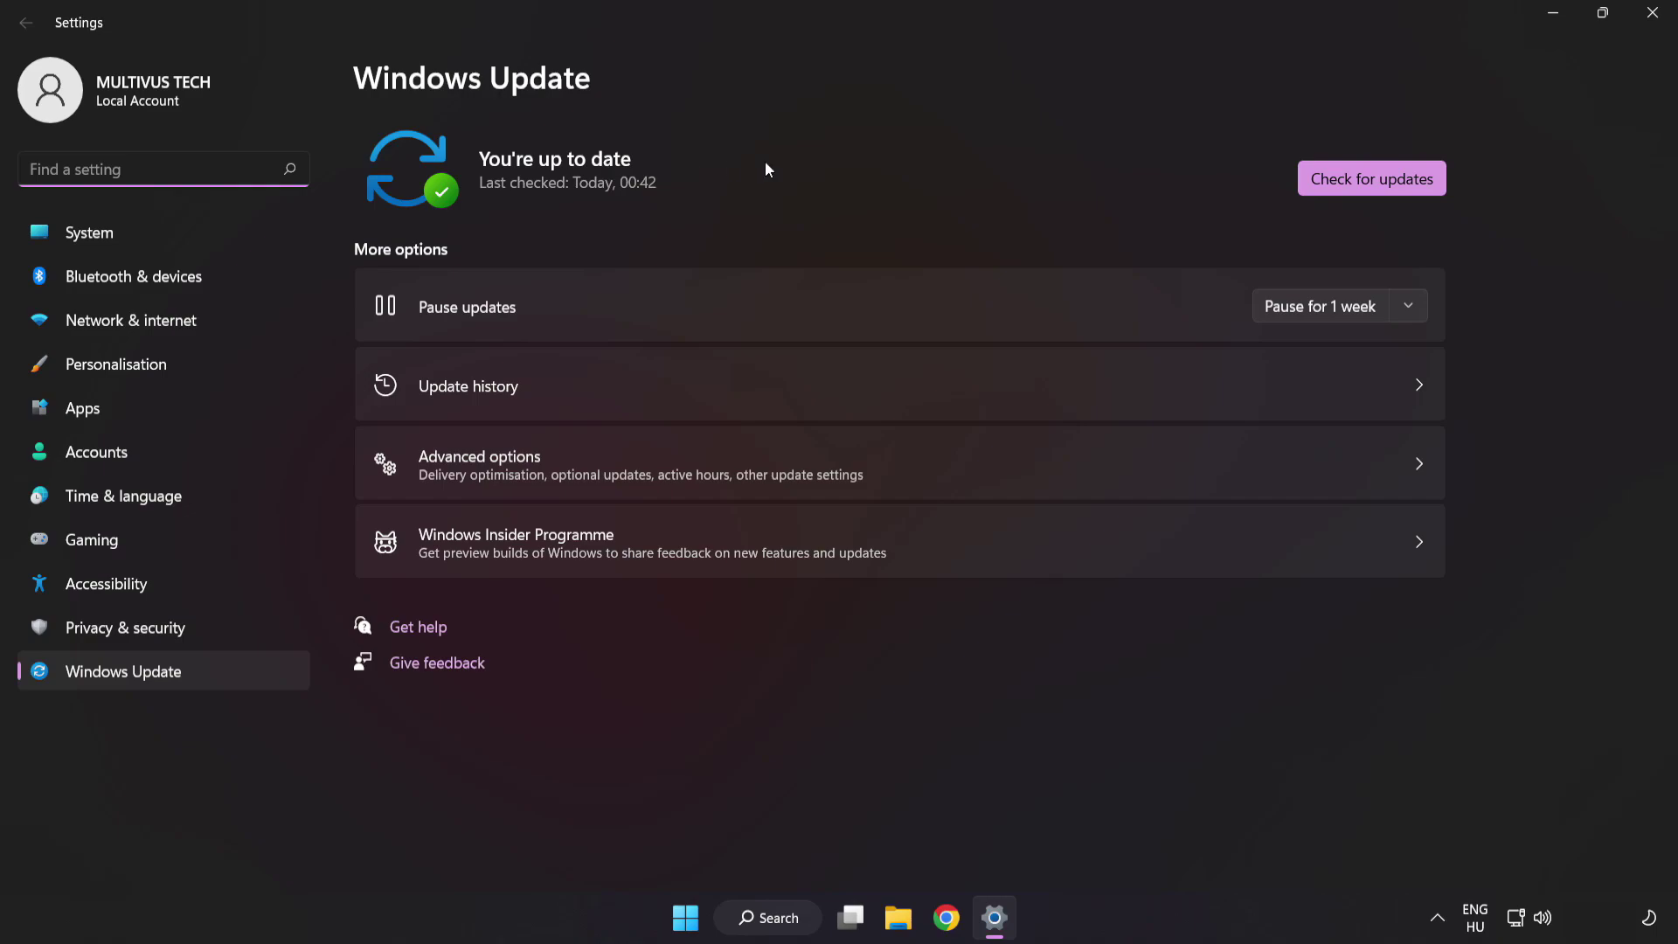
click(1366, 187)
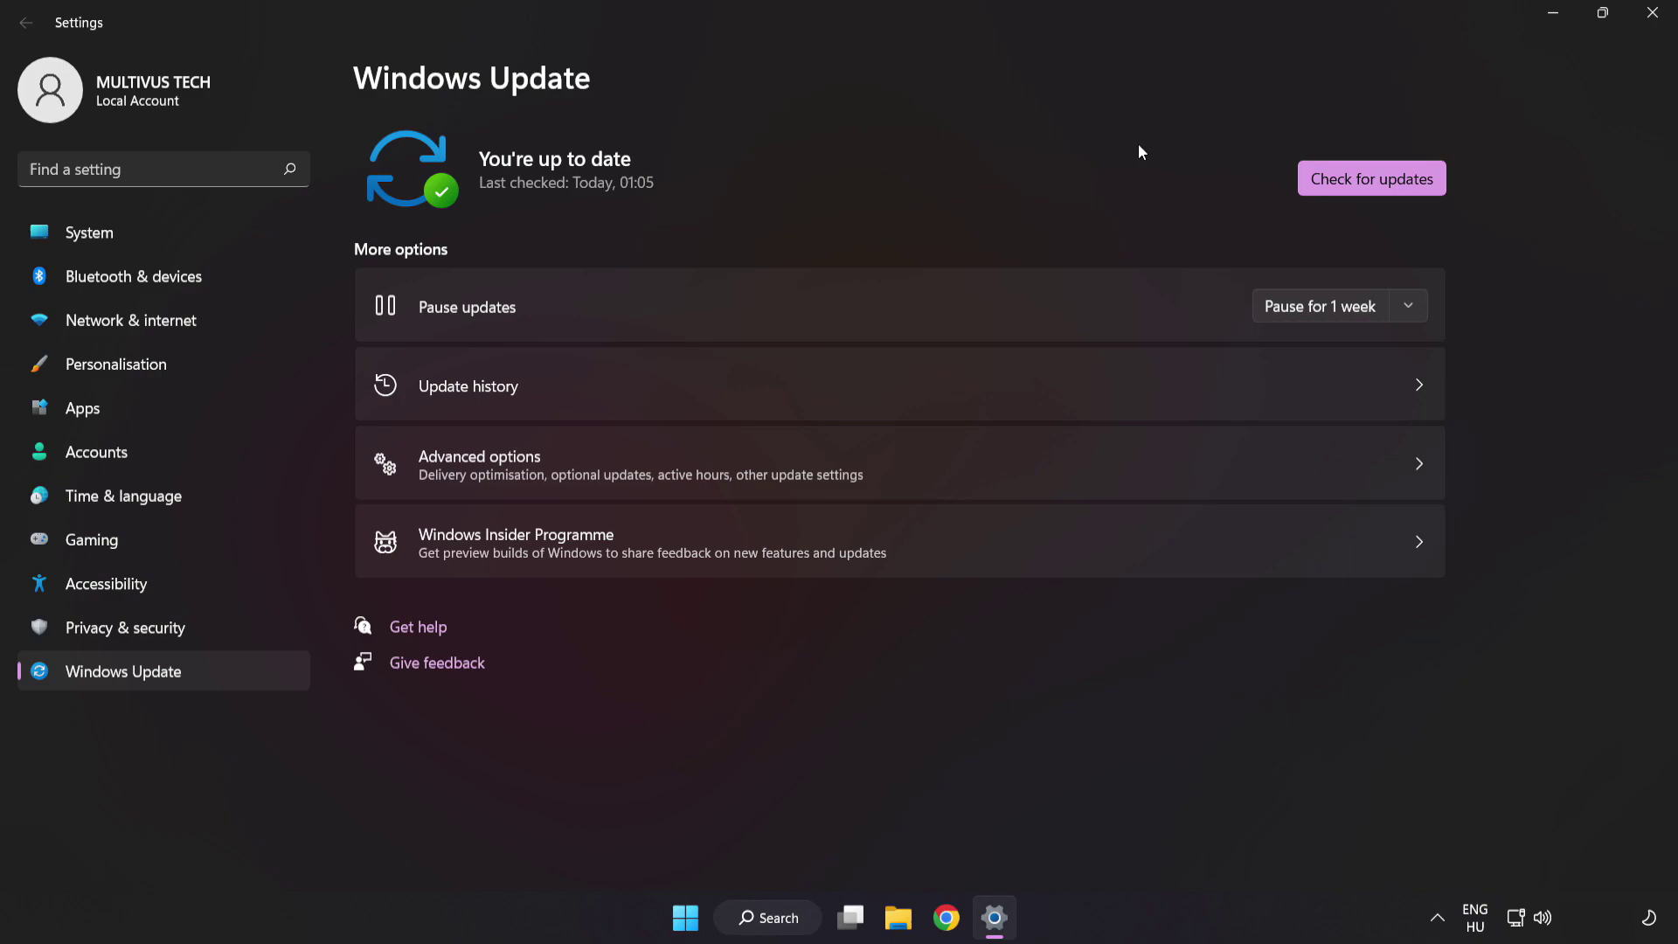
click(1650, 23)
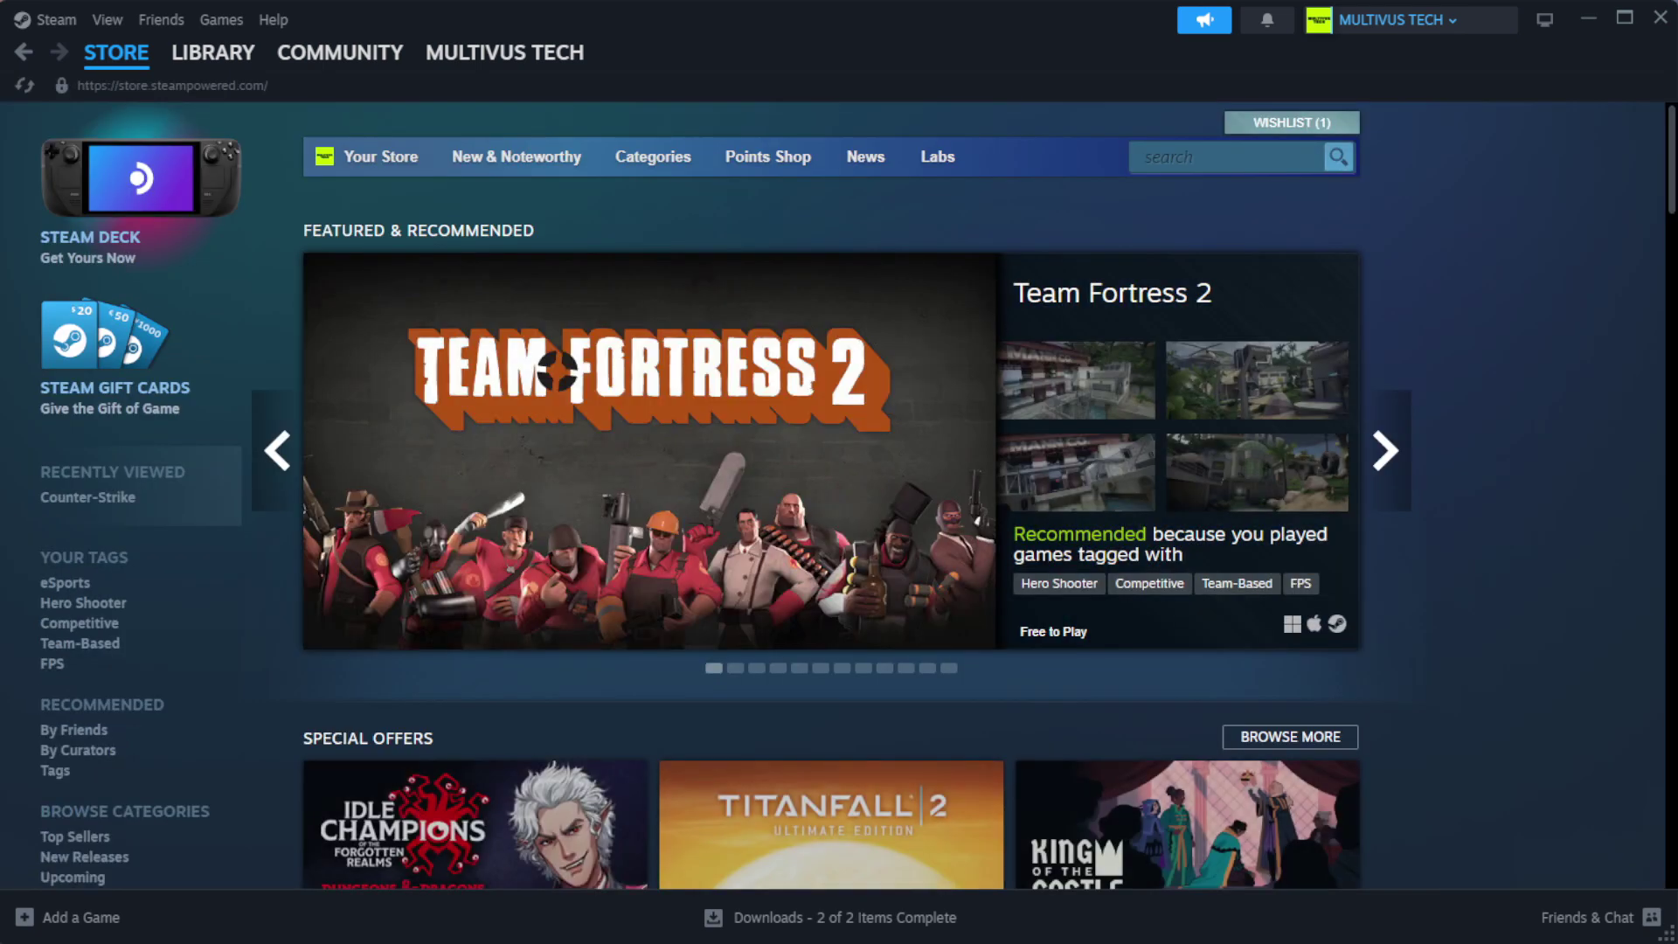
Step: Go to the Steam Library home and bring up YOUR NOT WORKING GAME's options
mouse_move(240, 68)
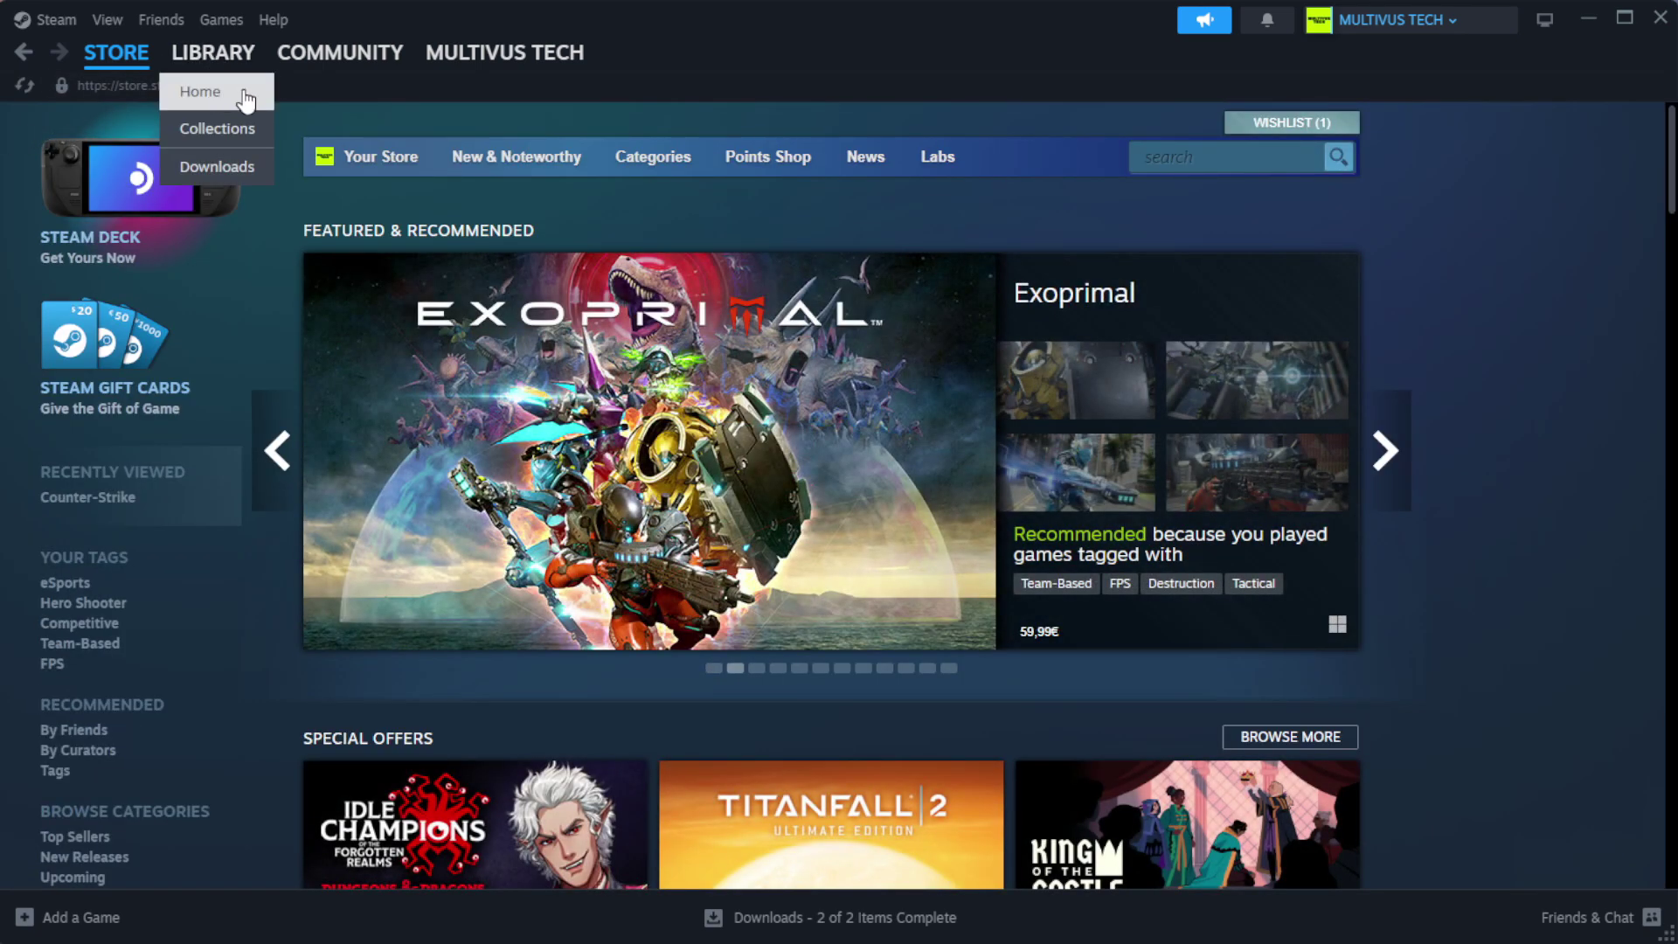
click(243, 91)
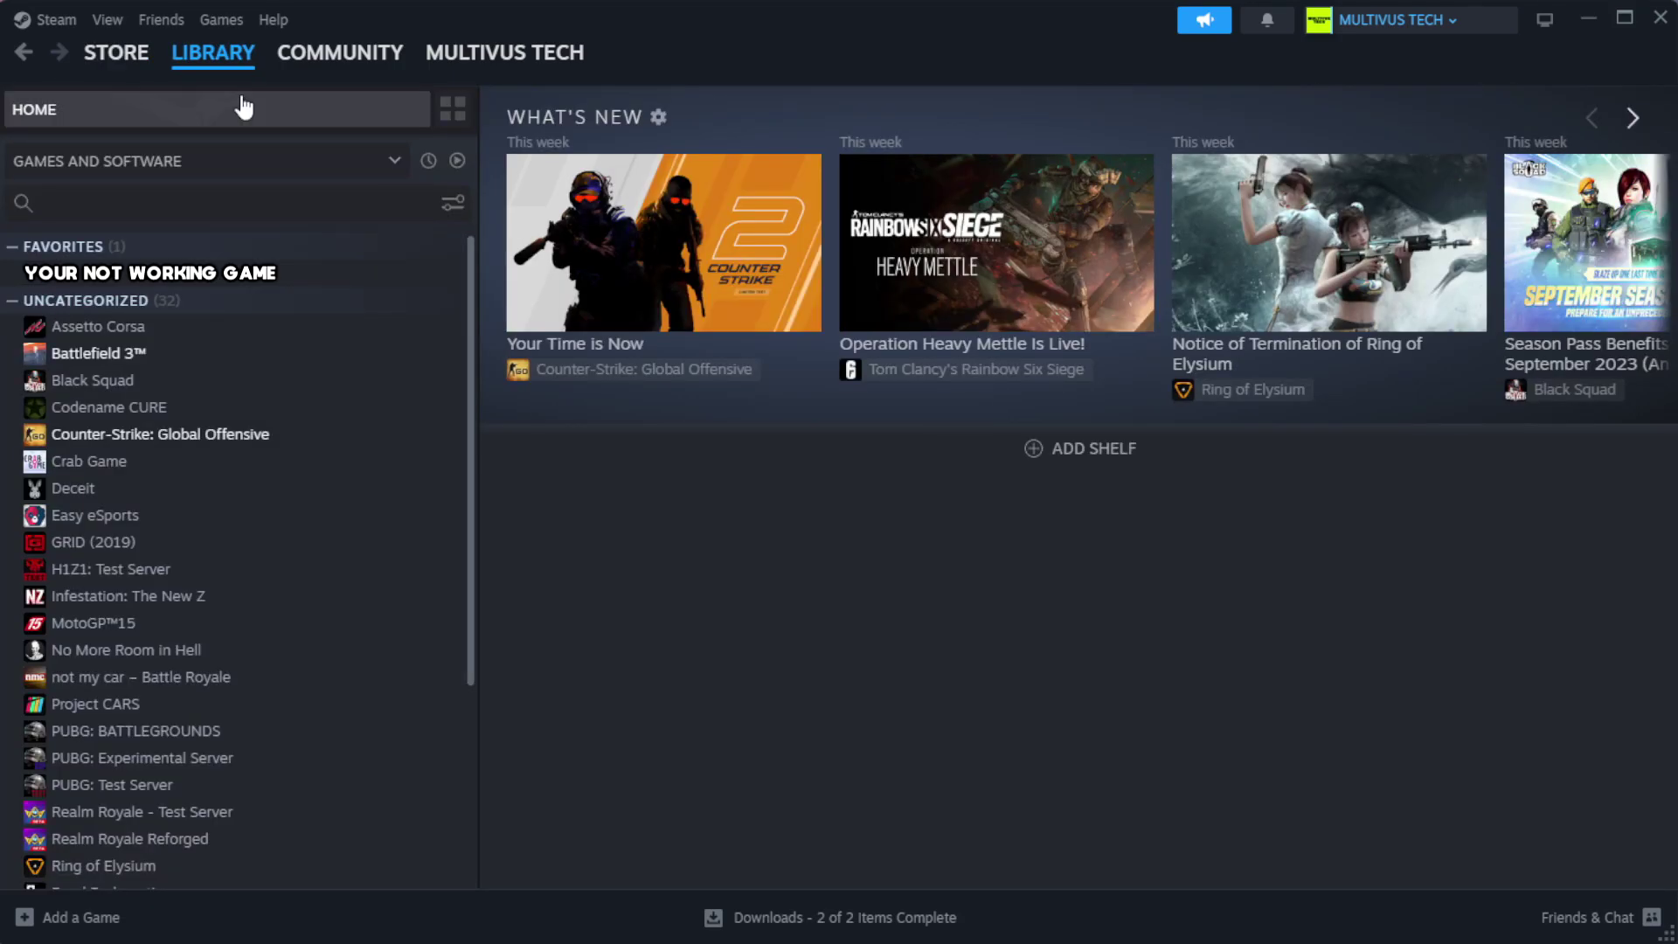
right_click(412, 278)
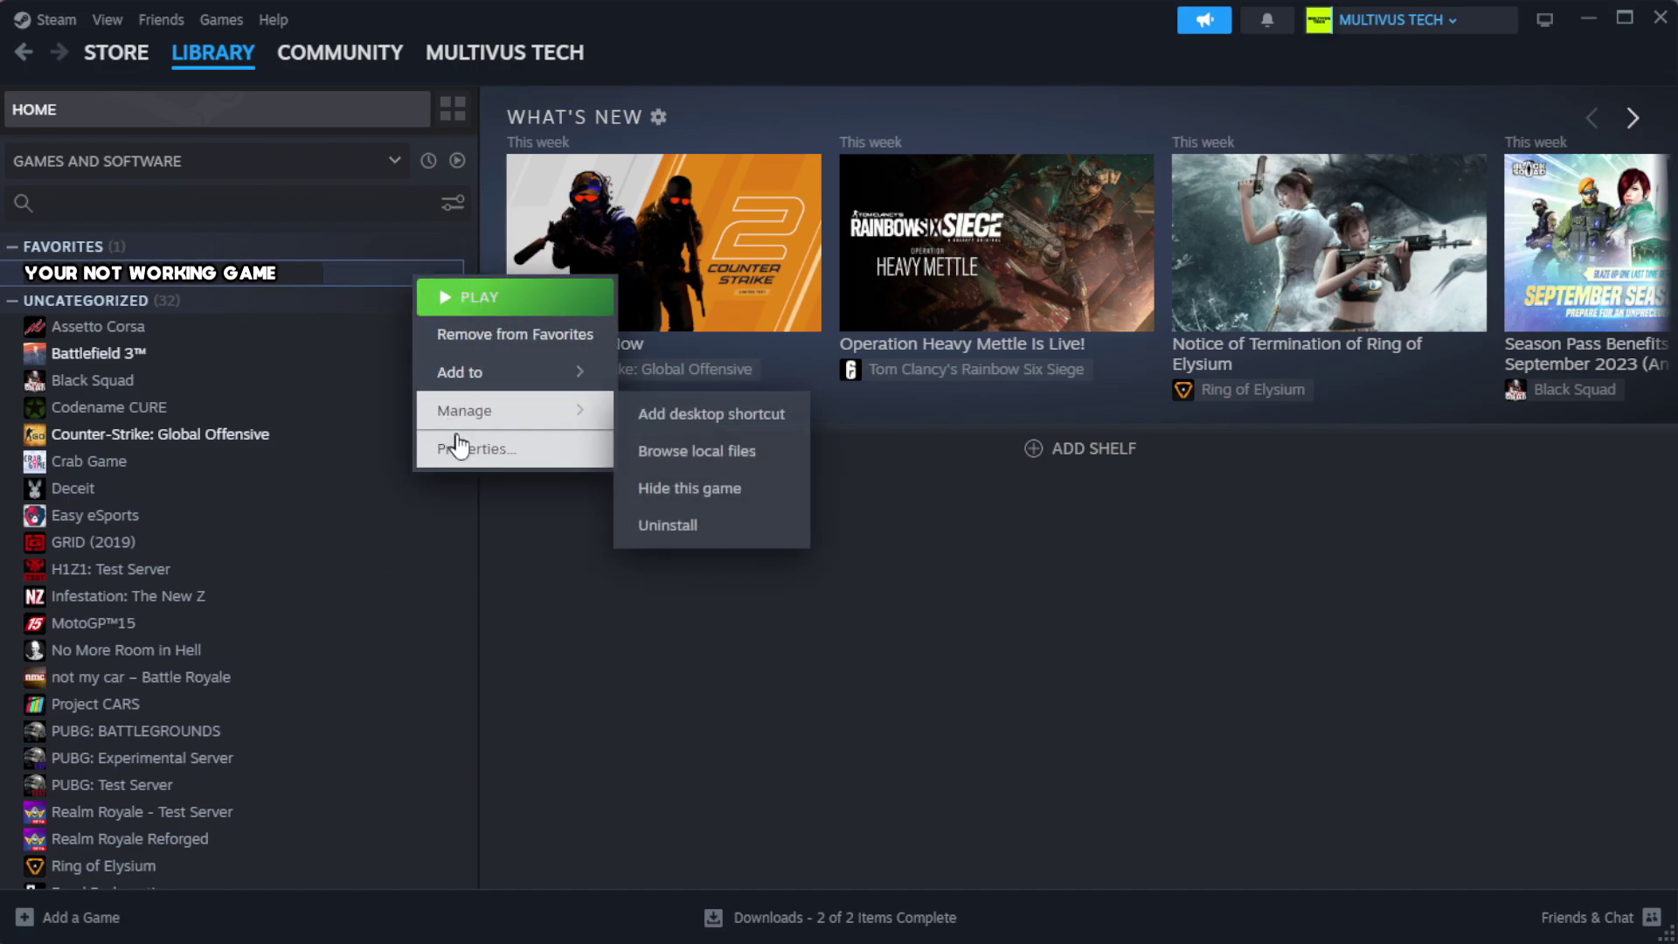
Step: Verify integrity of the game's installed files in Properties, validating all 1039 files
click(530, 453)
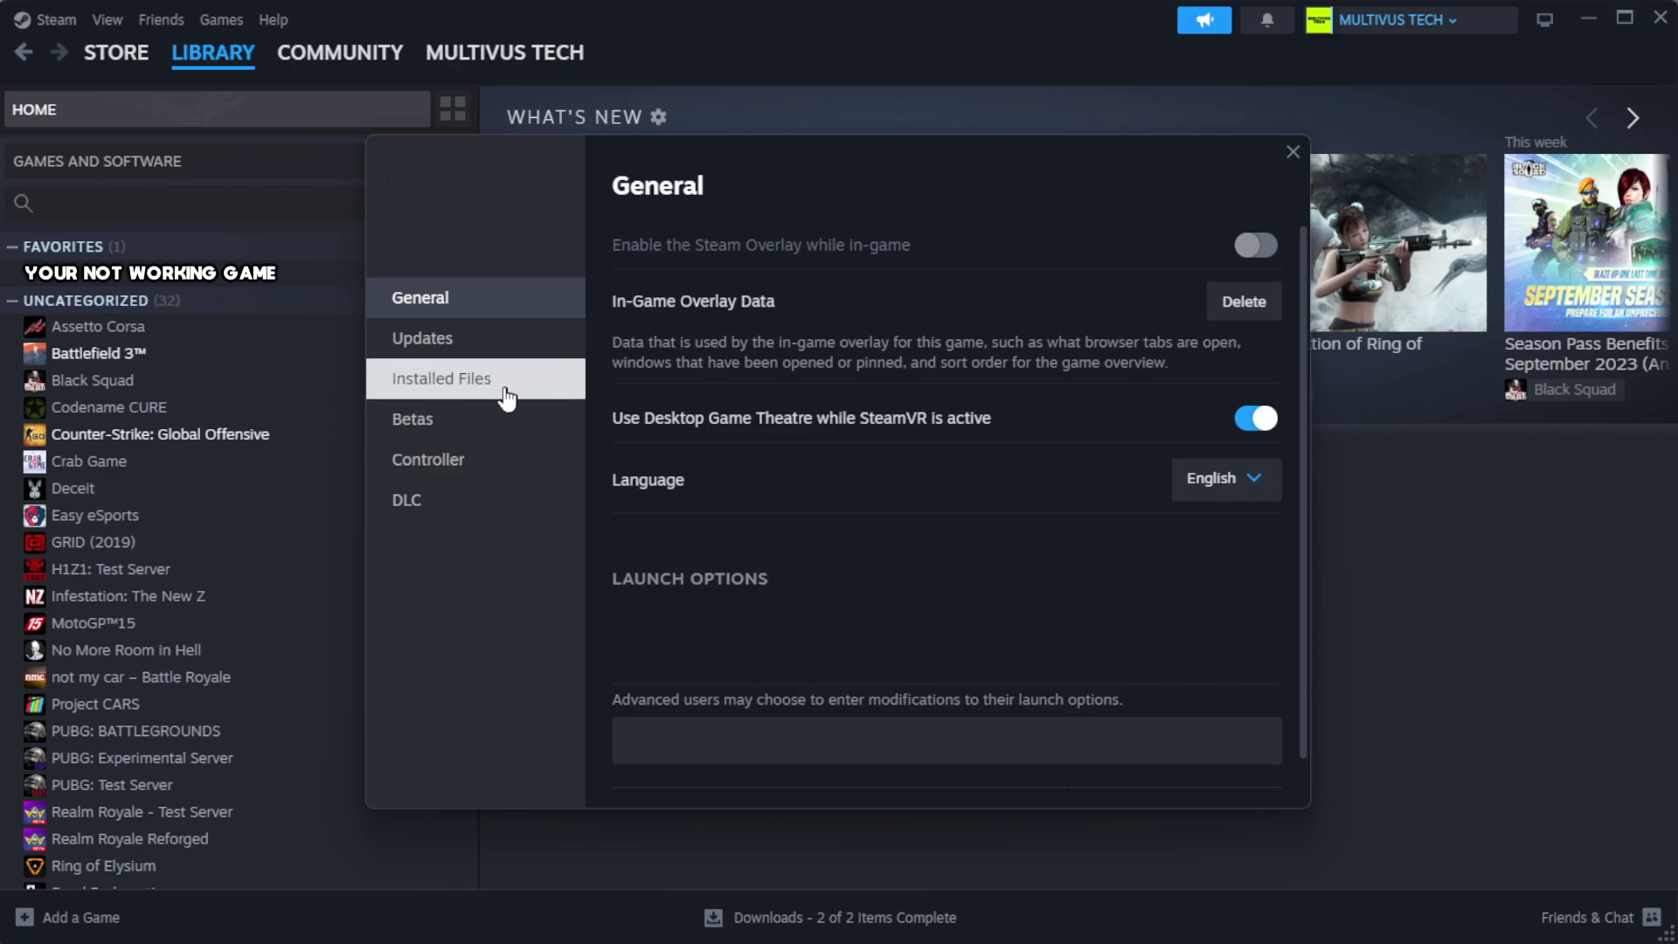
click(552, 397)
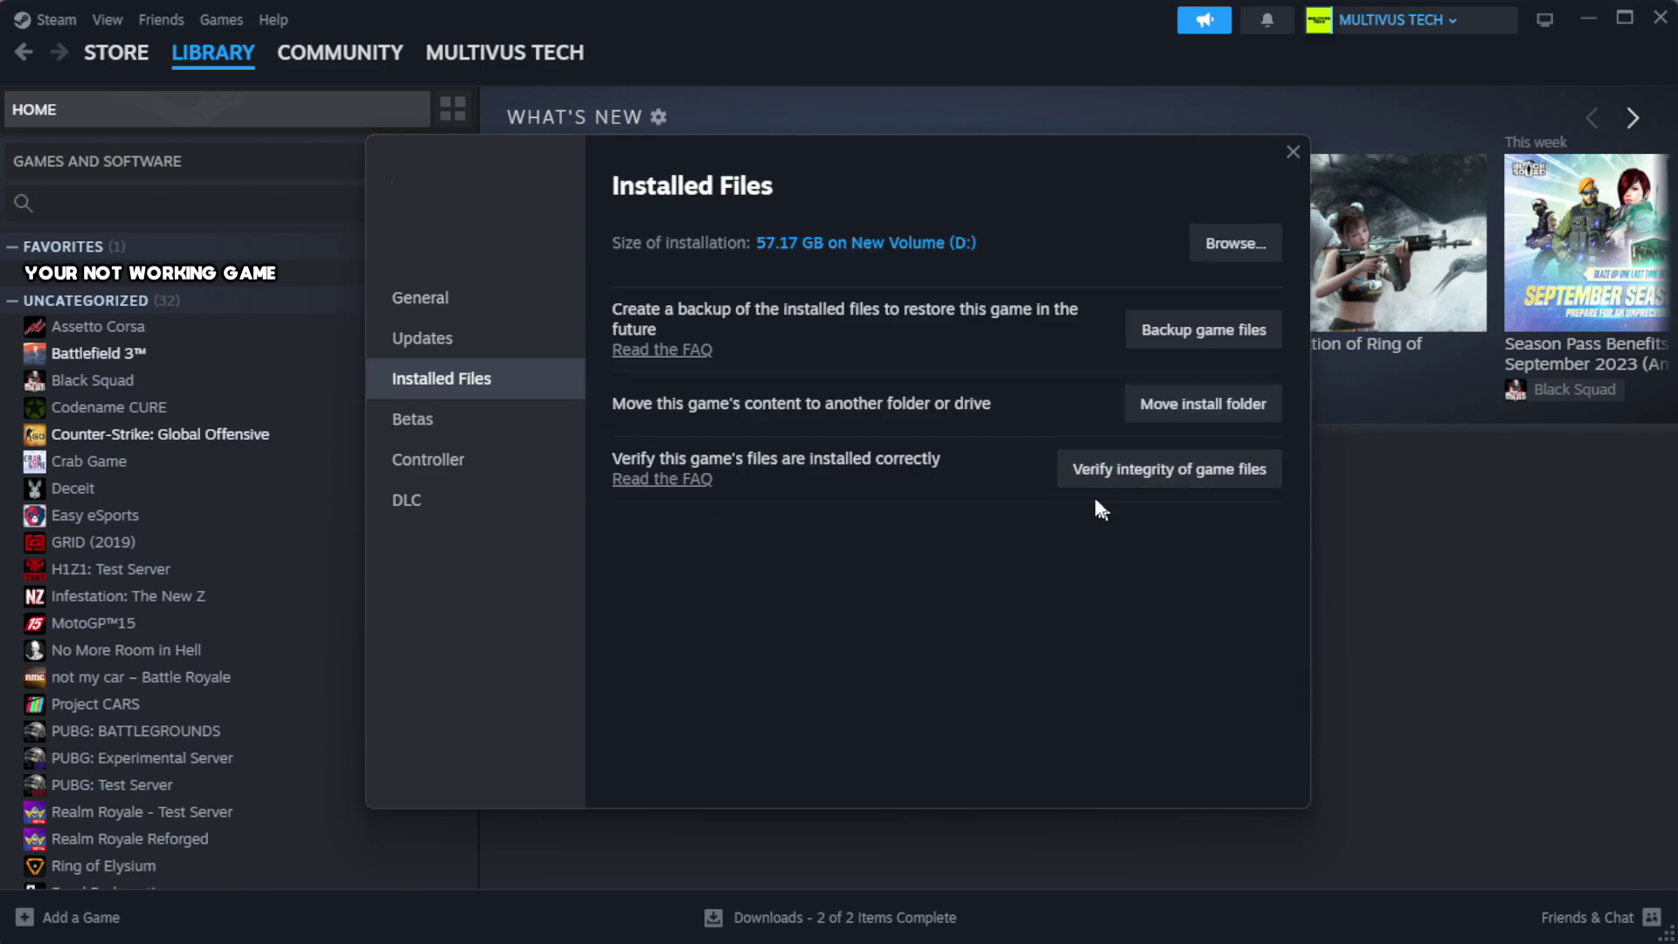
click(1180, 488)
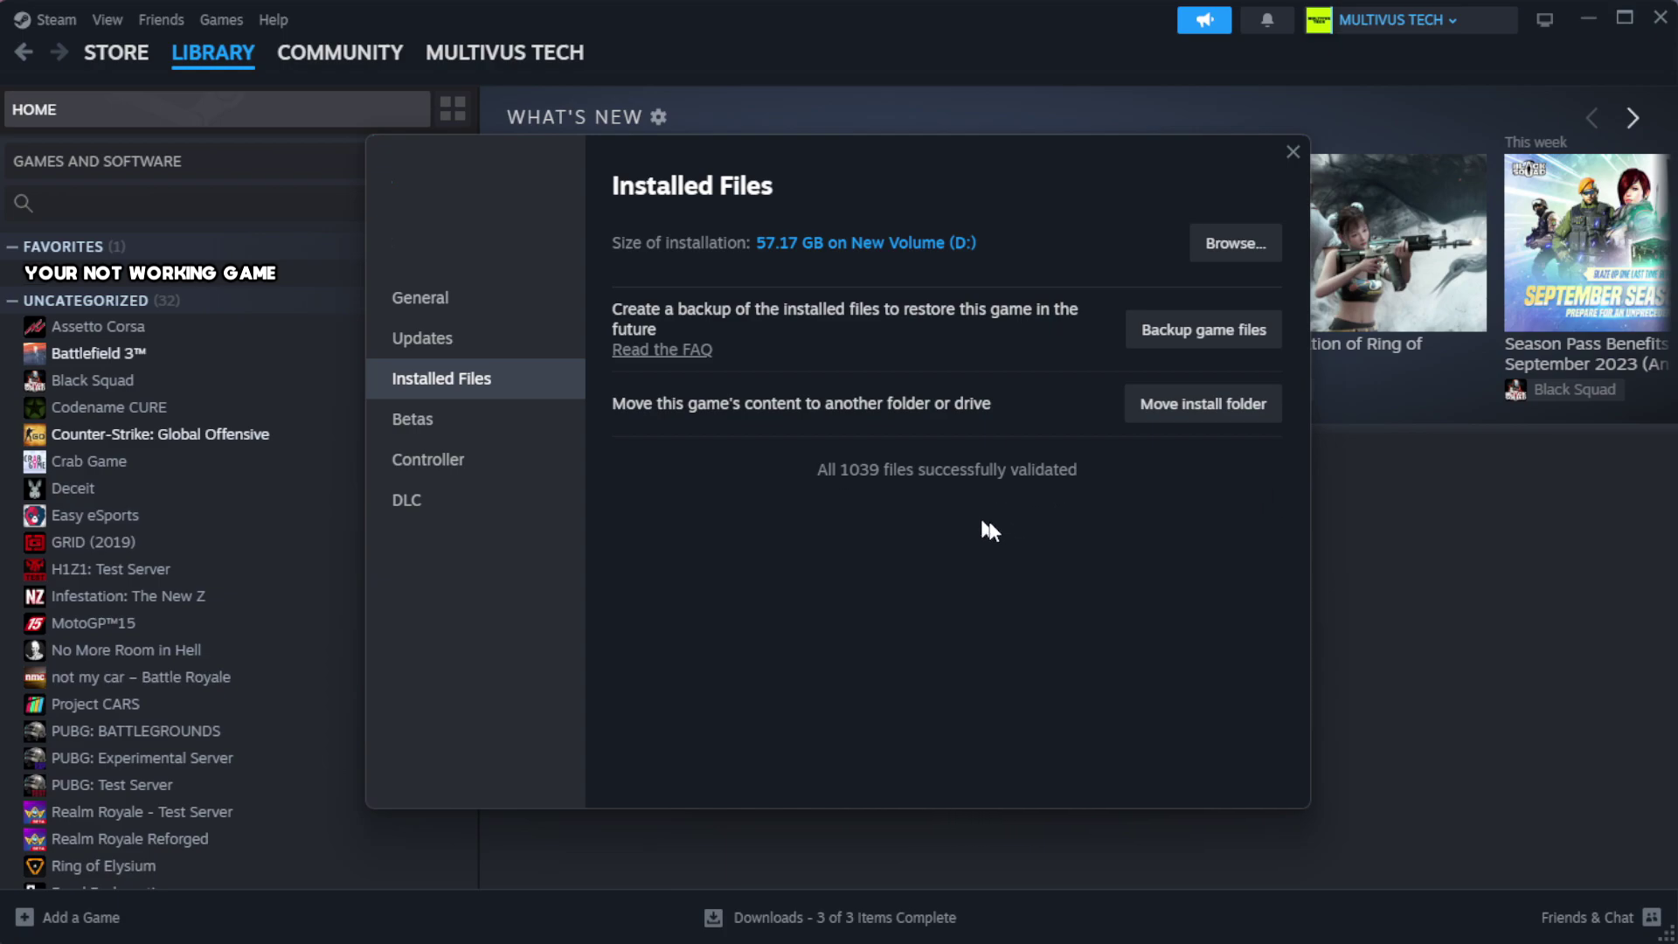
Step: Open the Properties of the YOUR NOT WORKING GAME shortcut in the game's install folder
click(1233, 254)
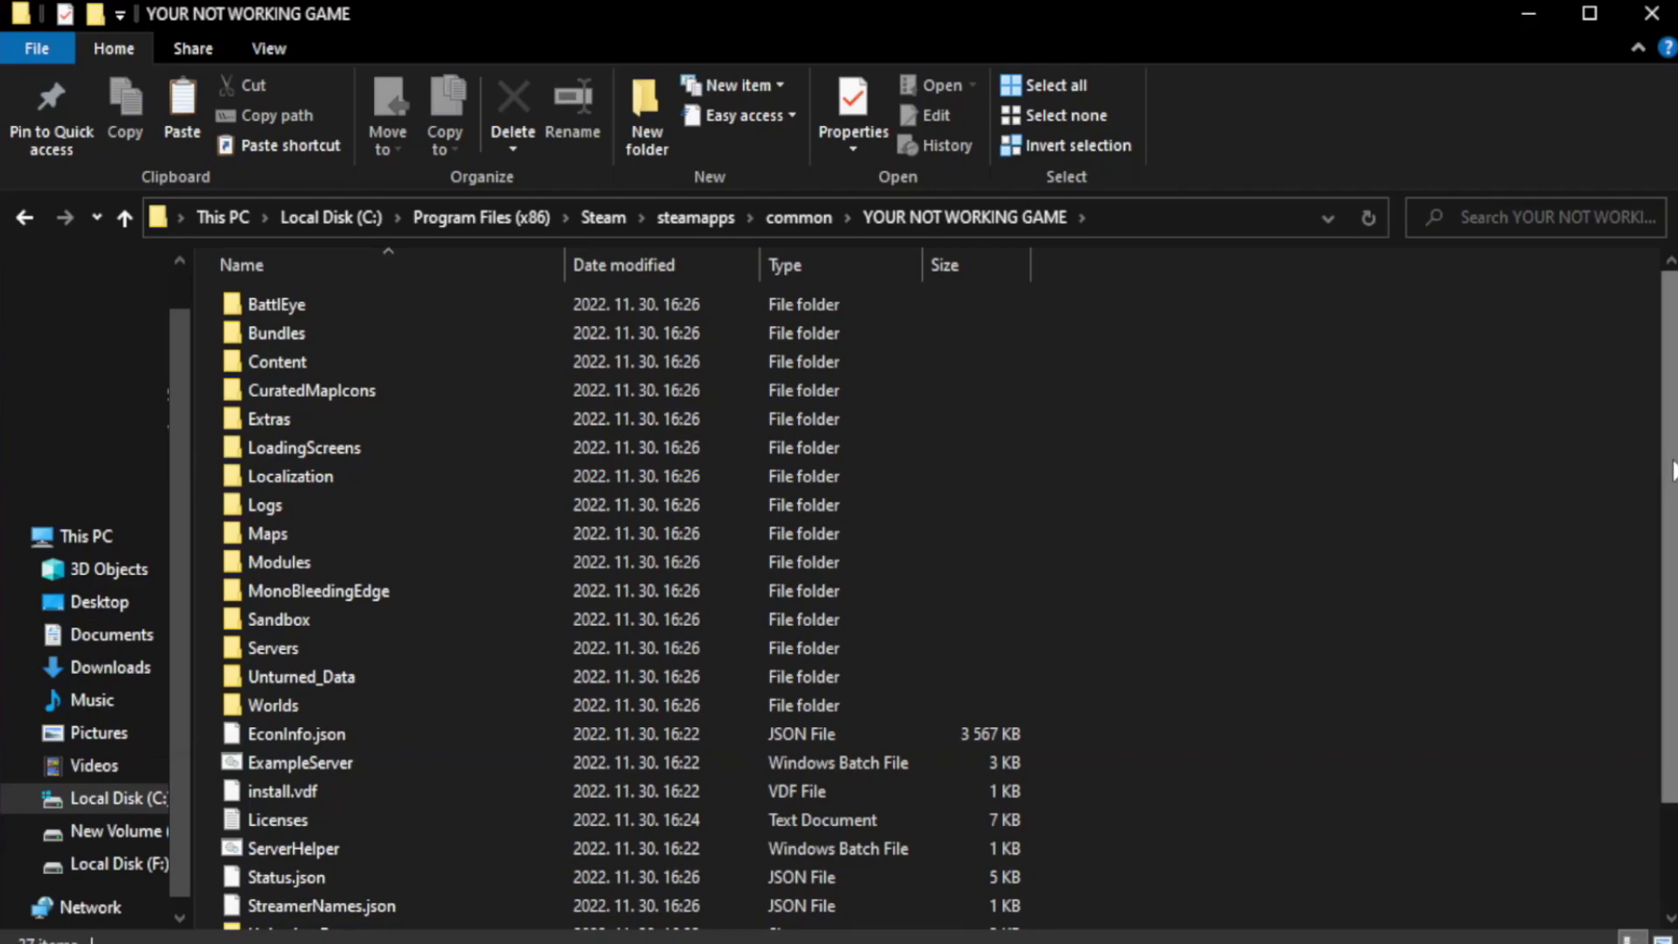
drag(1672, 523, 1675, 625)
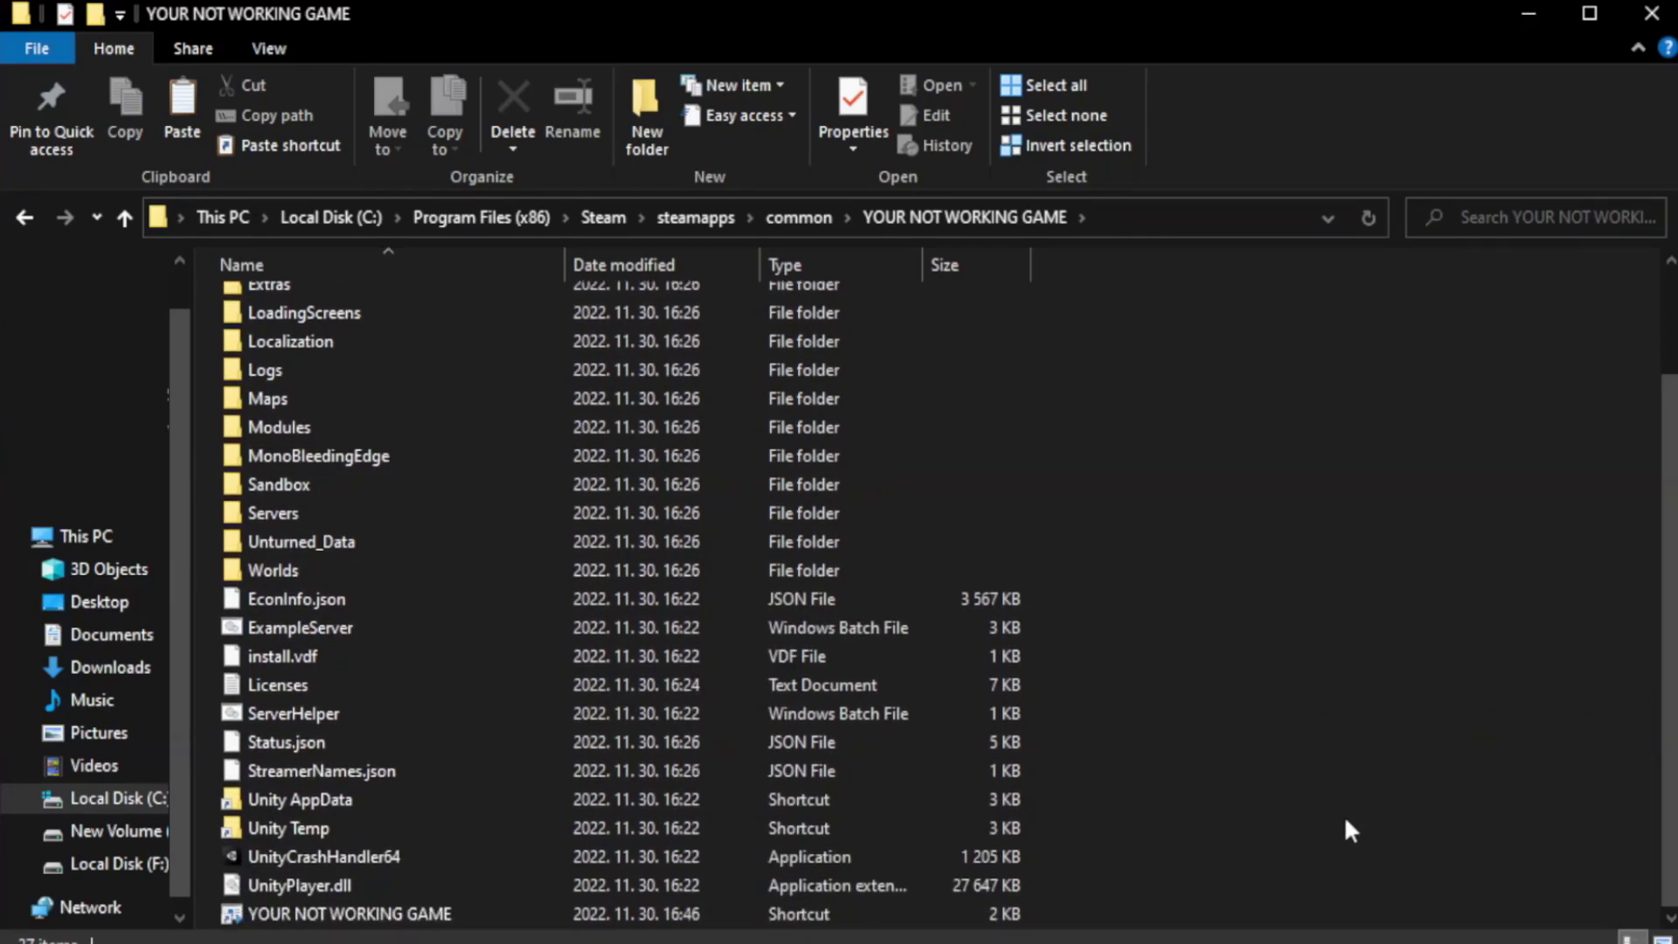
click(666, 915)
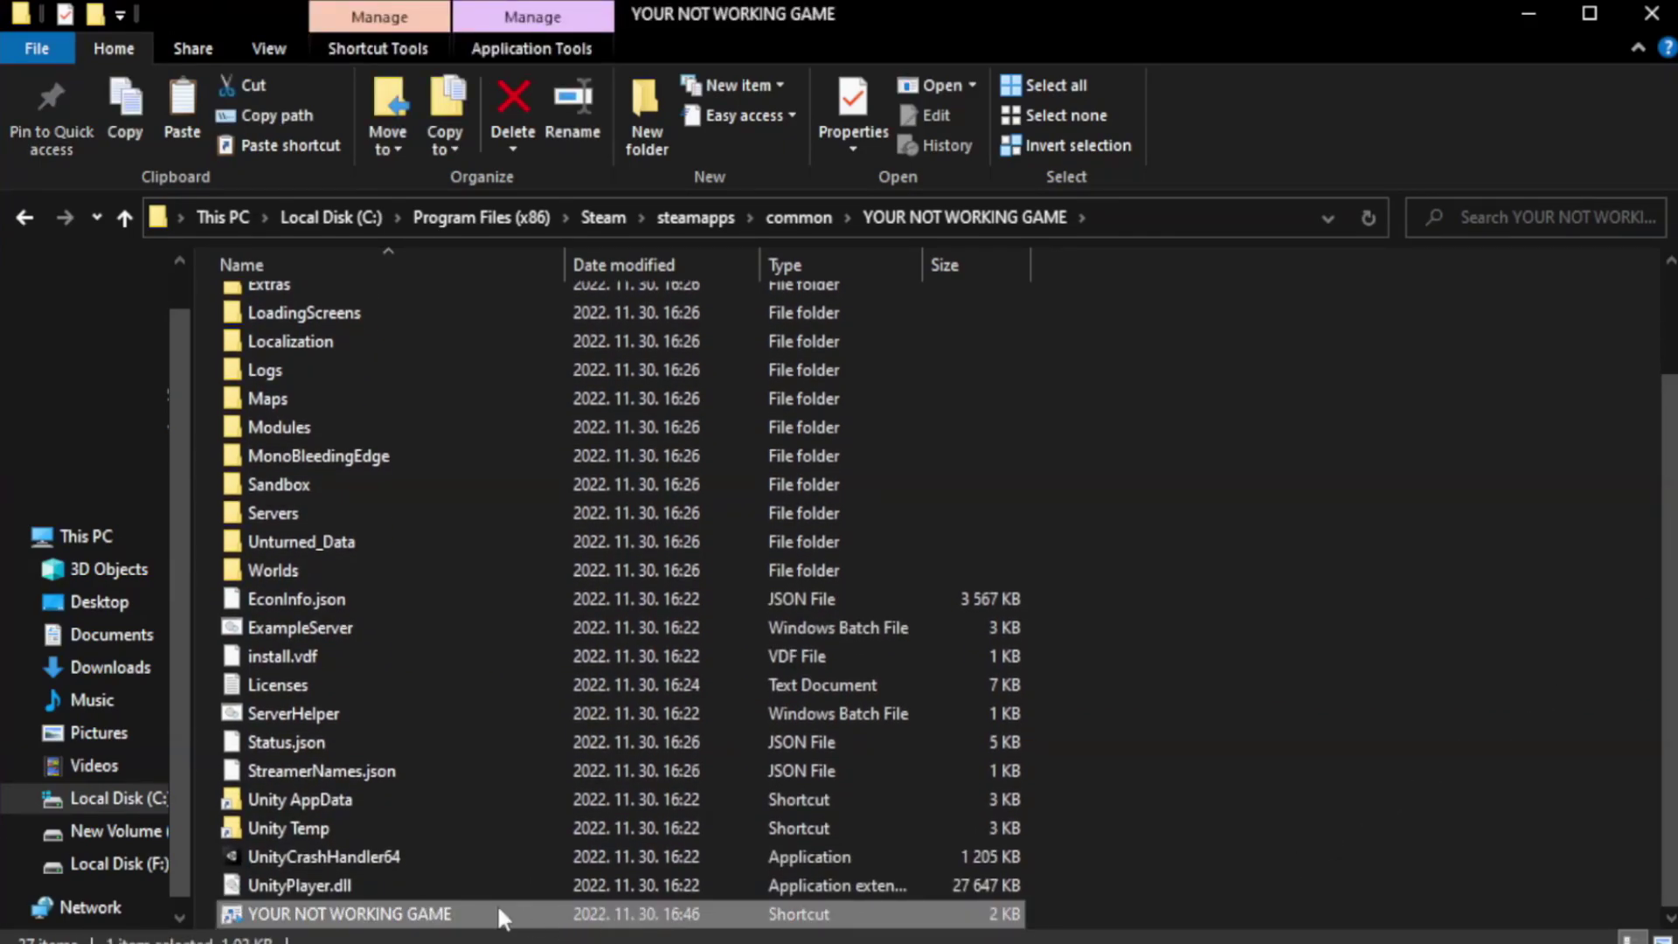
right_click(560, 910)
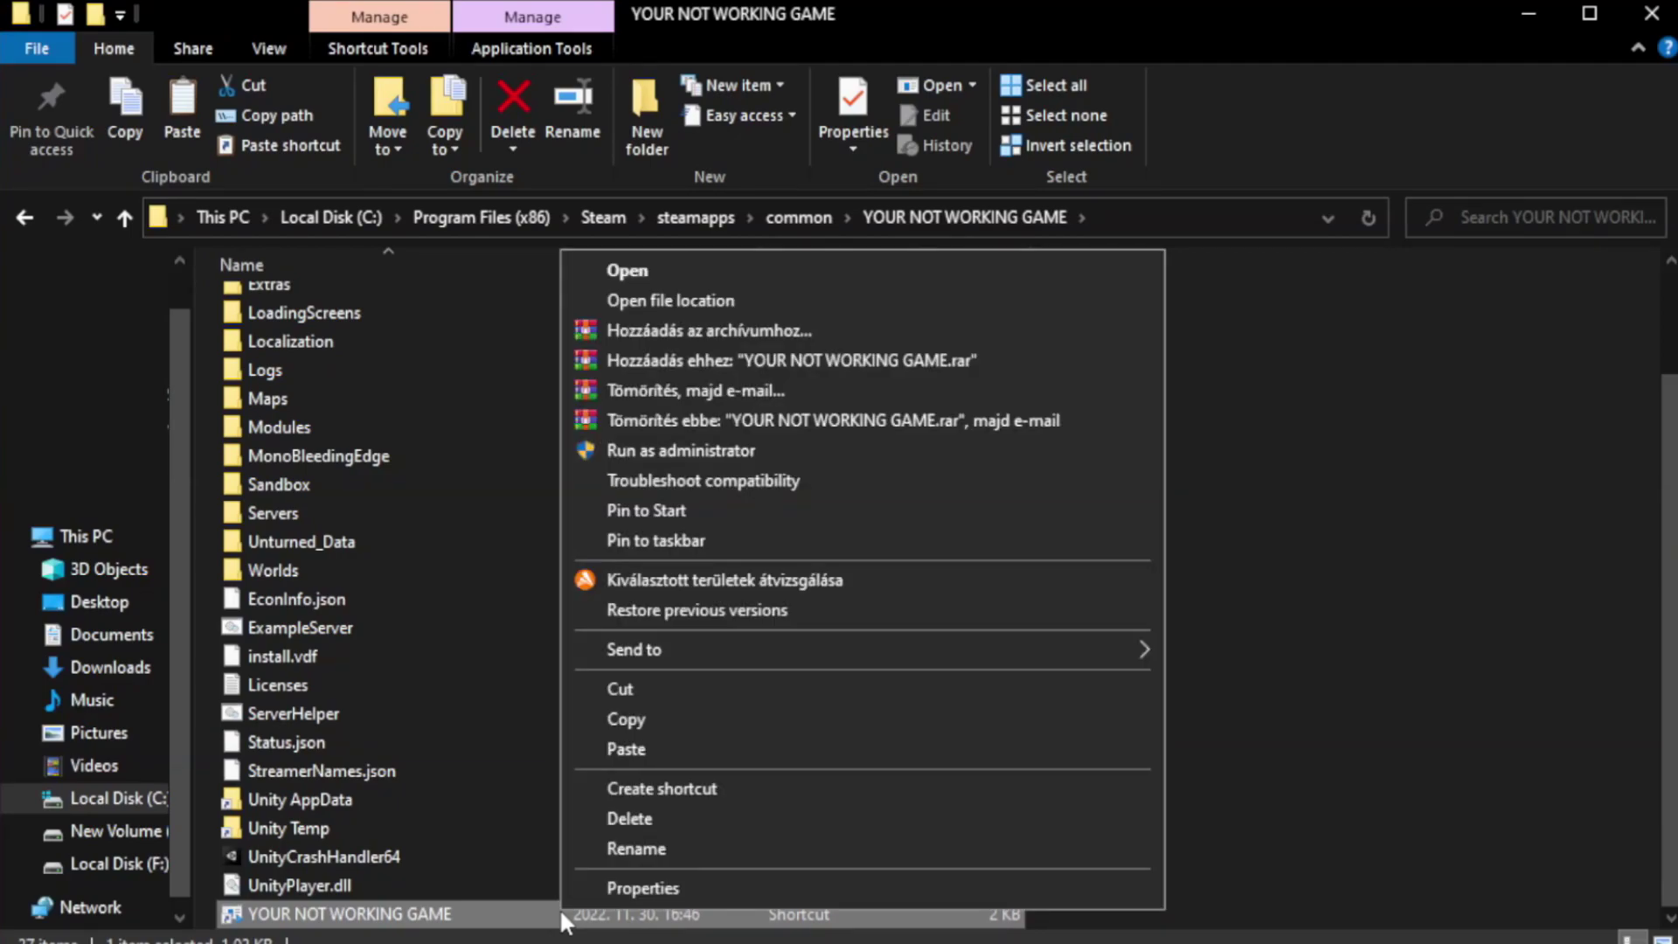
click(857, 888)
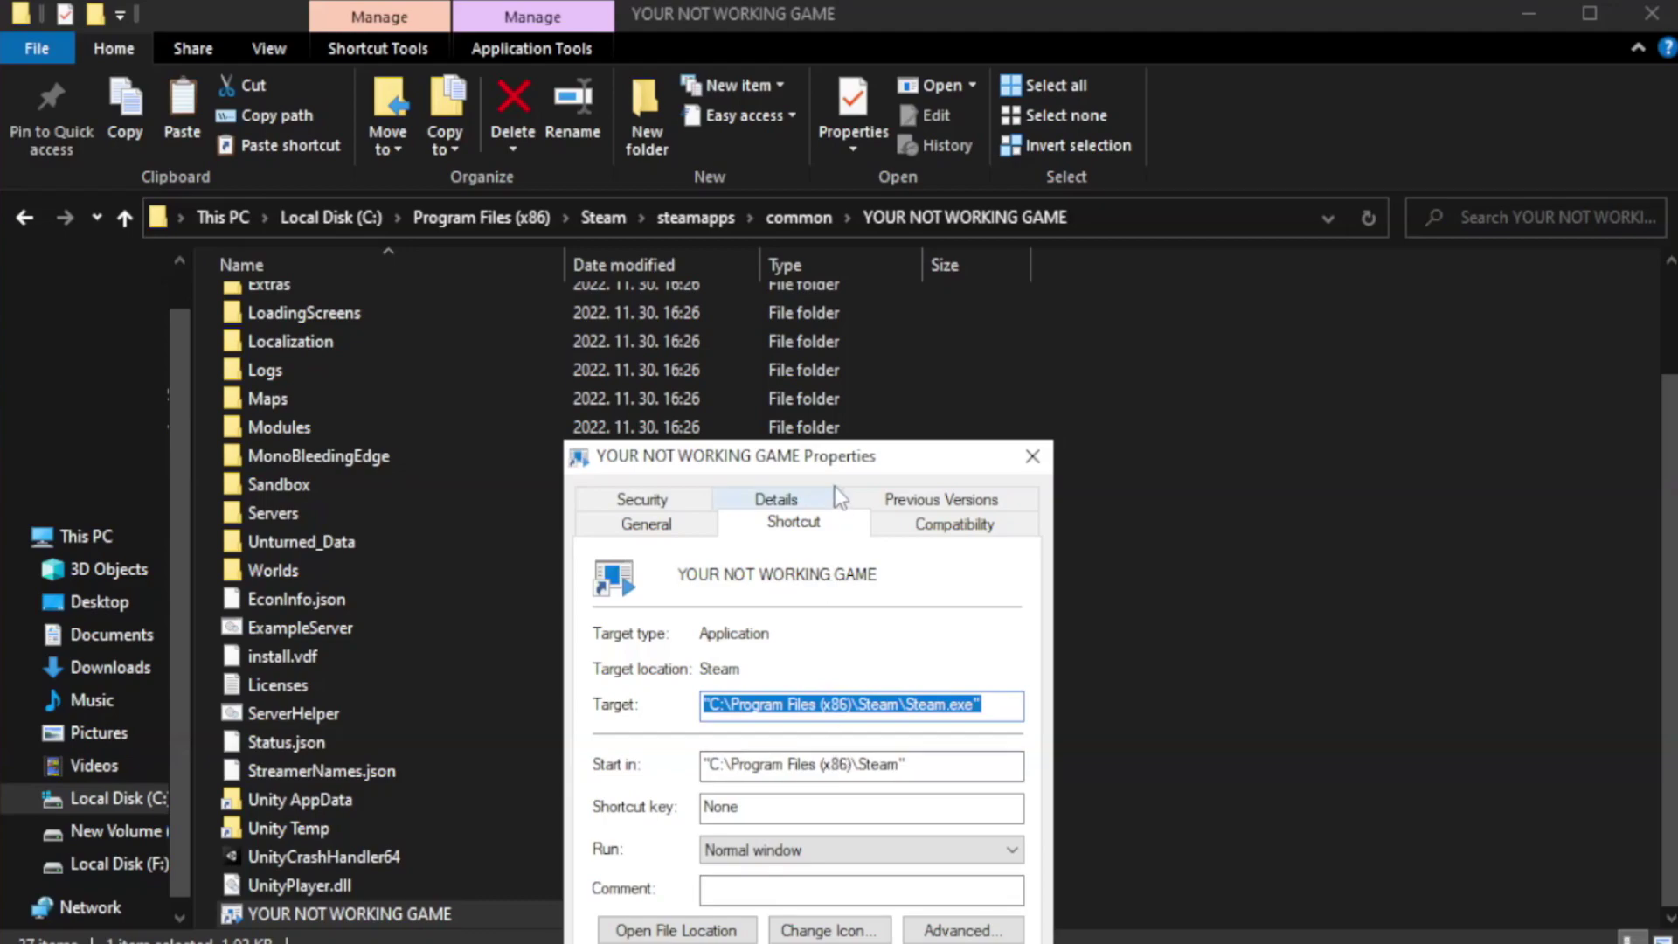
drag(842, 463, 842, 171)
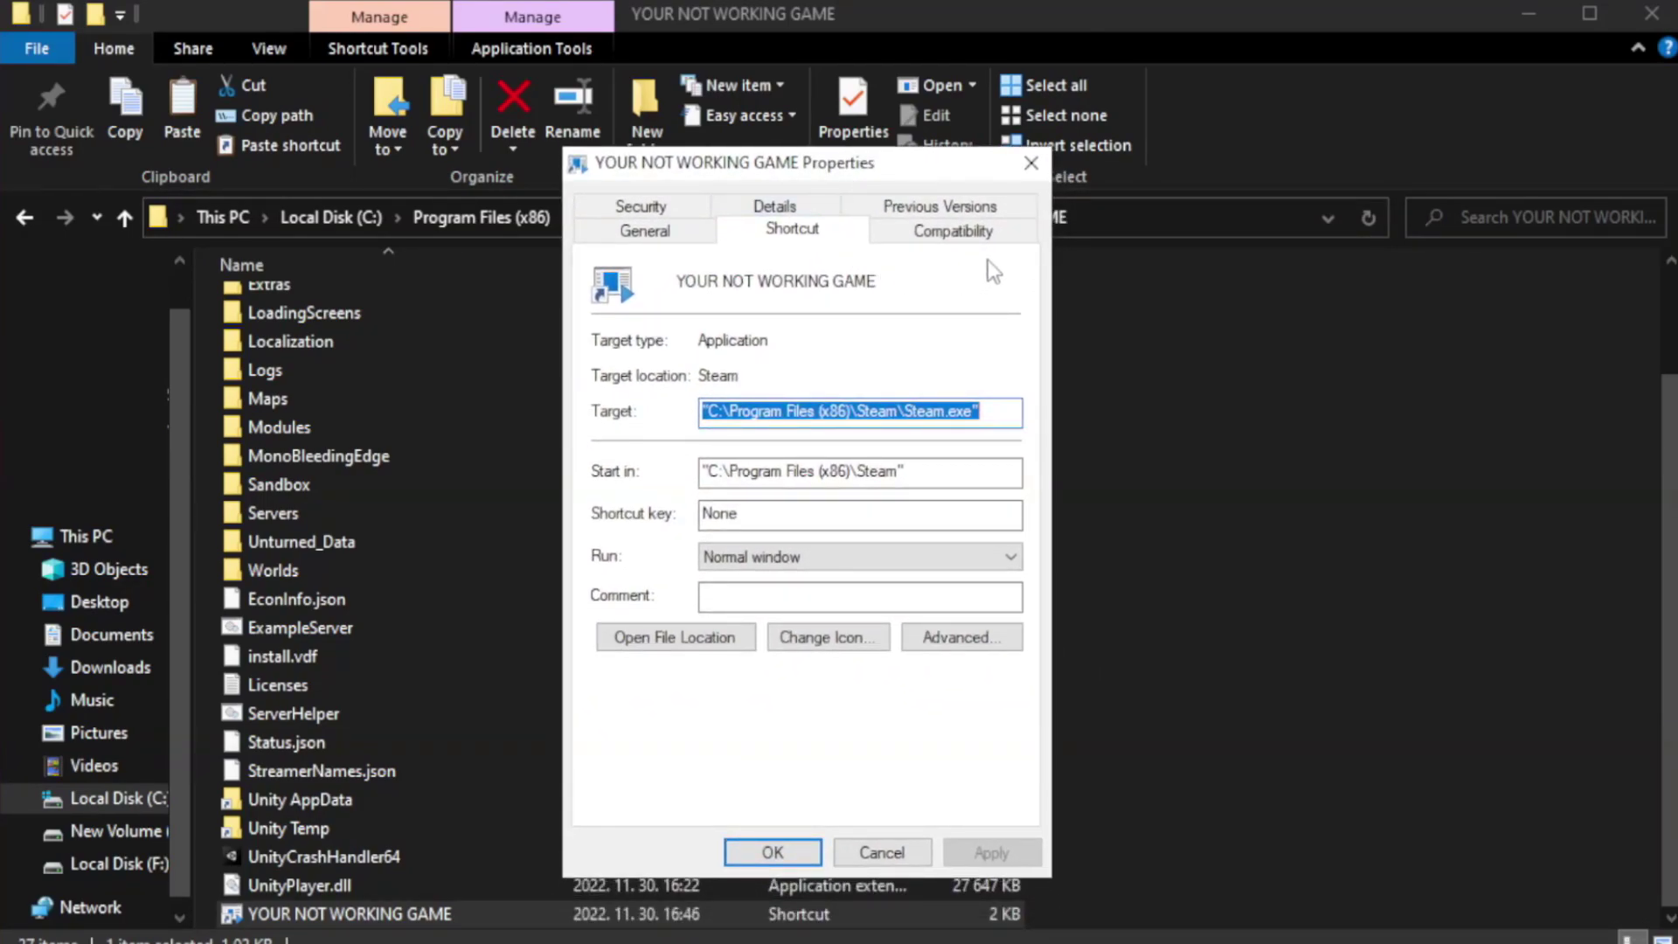
Step: Set the shortcut to Windows 8 compatibility mode, no fullscreen optimizations, run as administrator, and save
click(944, 234)
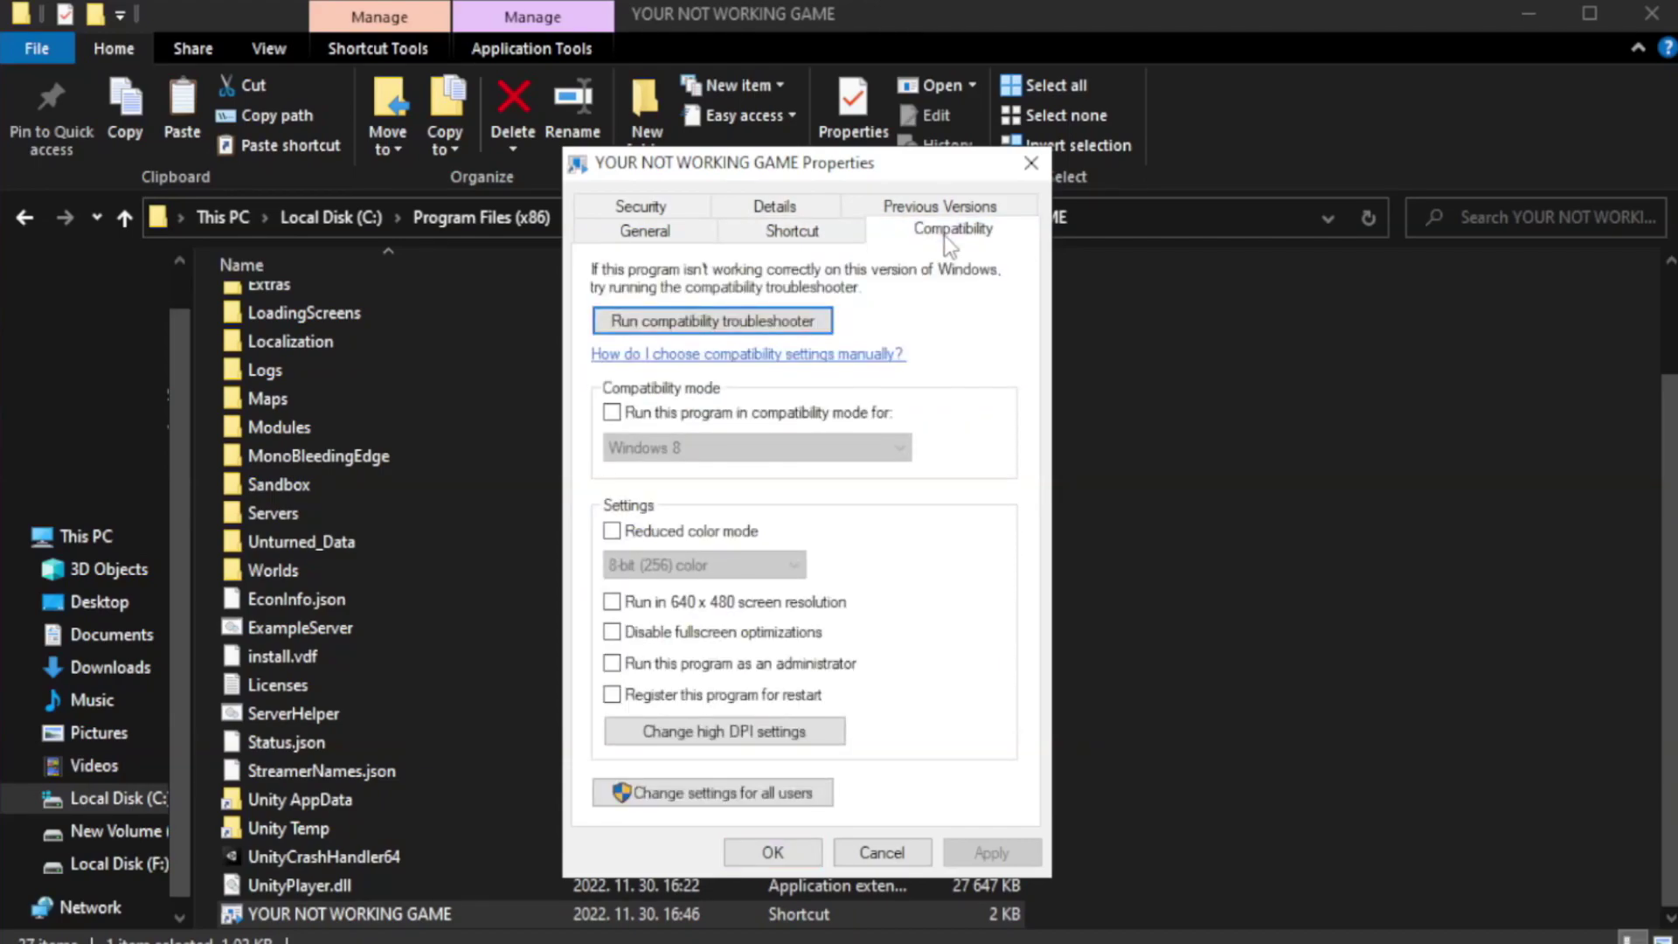
click(664, 411)
click(754, 447)
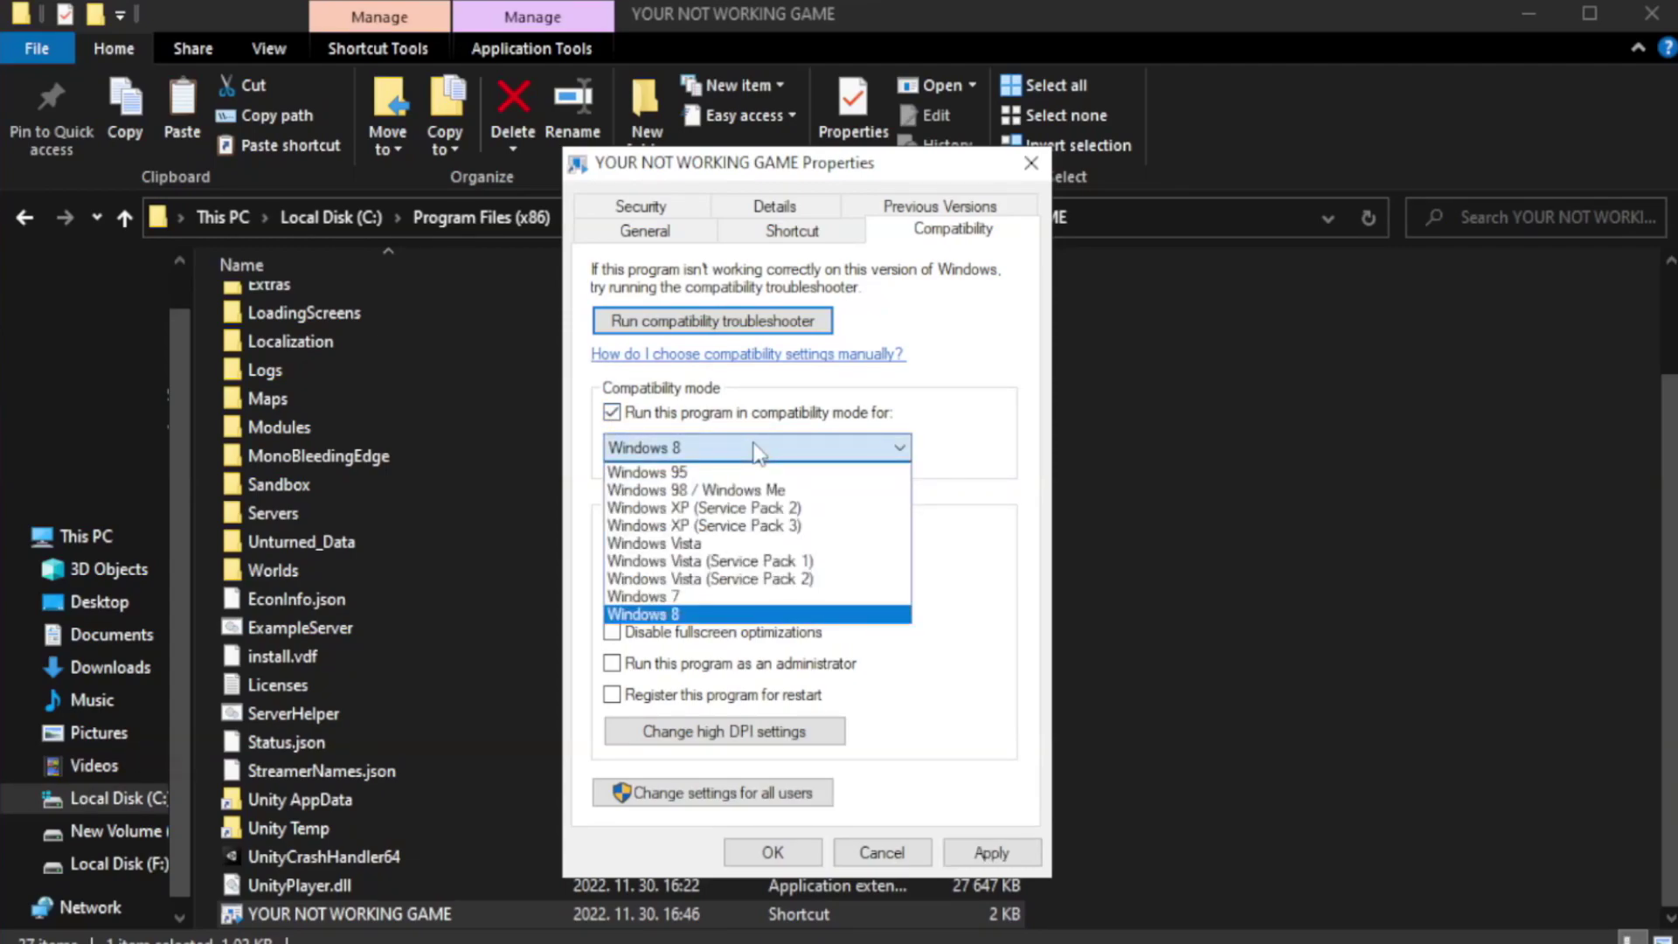
click(712, 615)
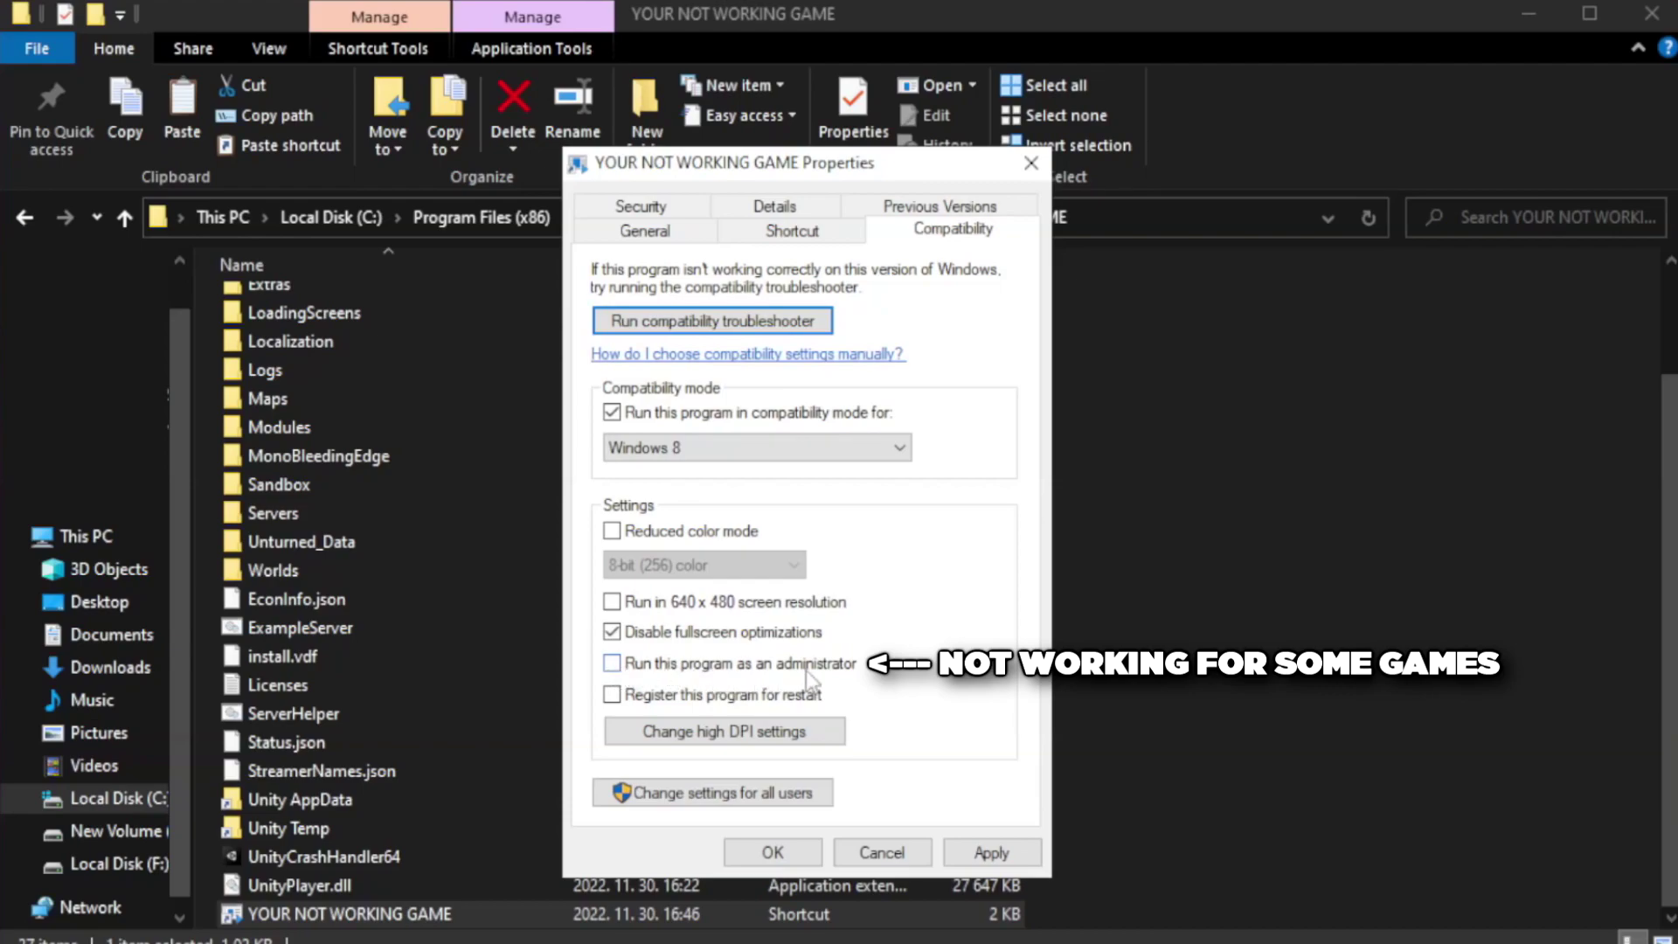
click(657, 675)
click(992, 855)
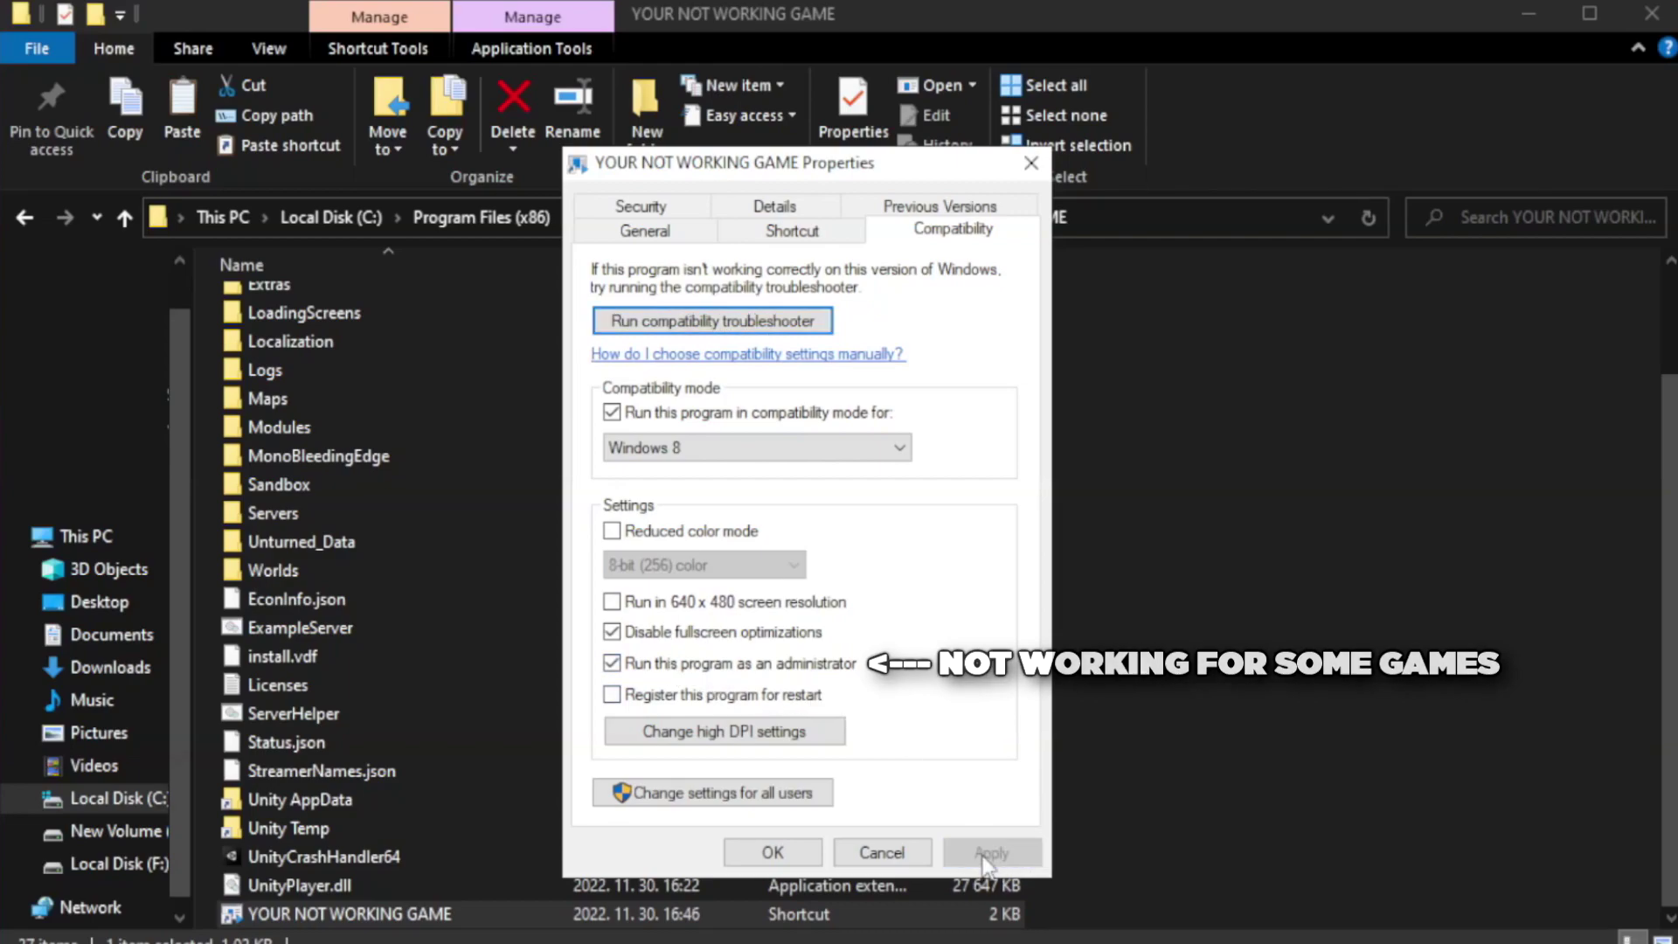
click(771, 853)
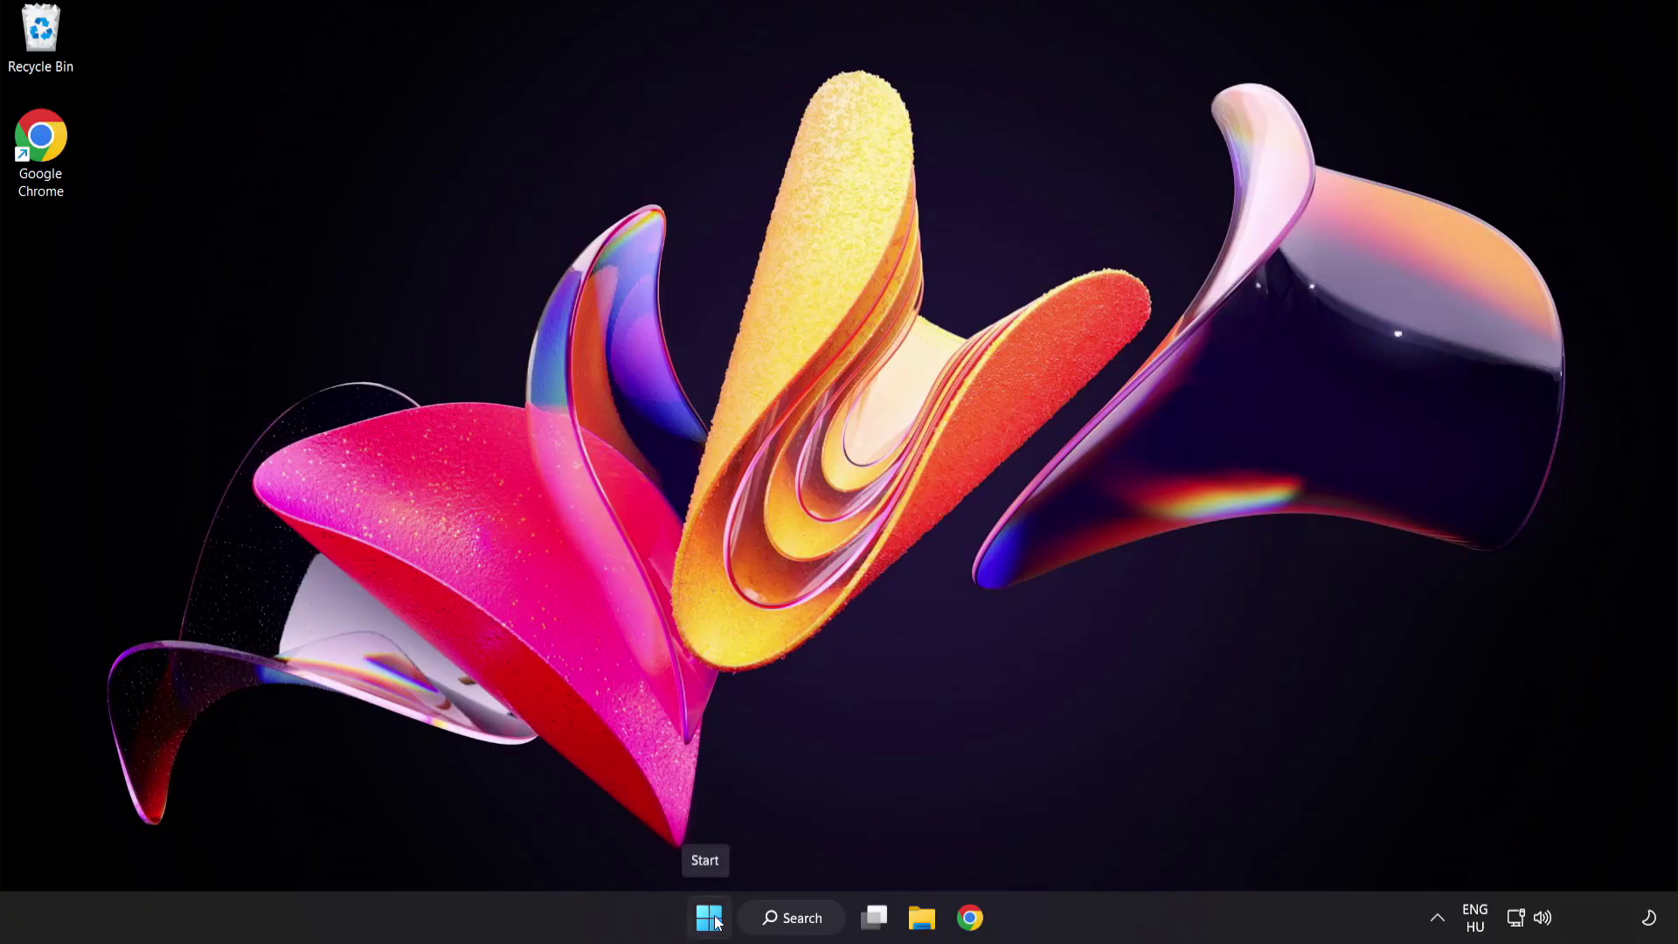
Step: Open Task Manager from the Start menu's quick list to its Startup apps list
right_click(715, 923)
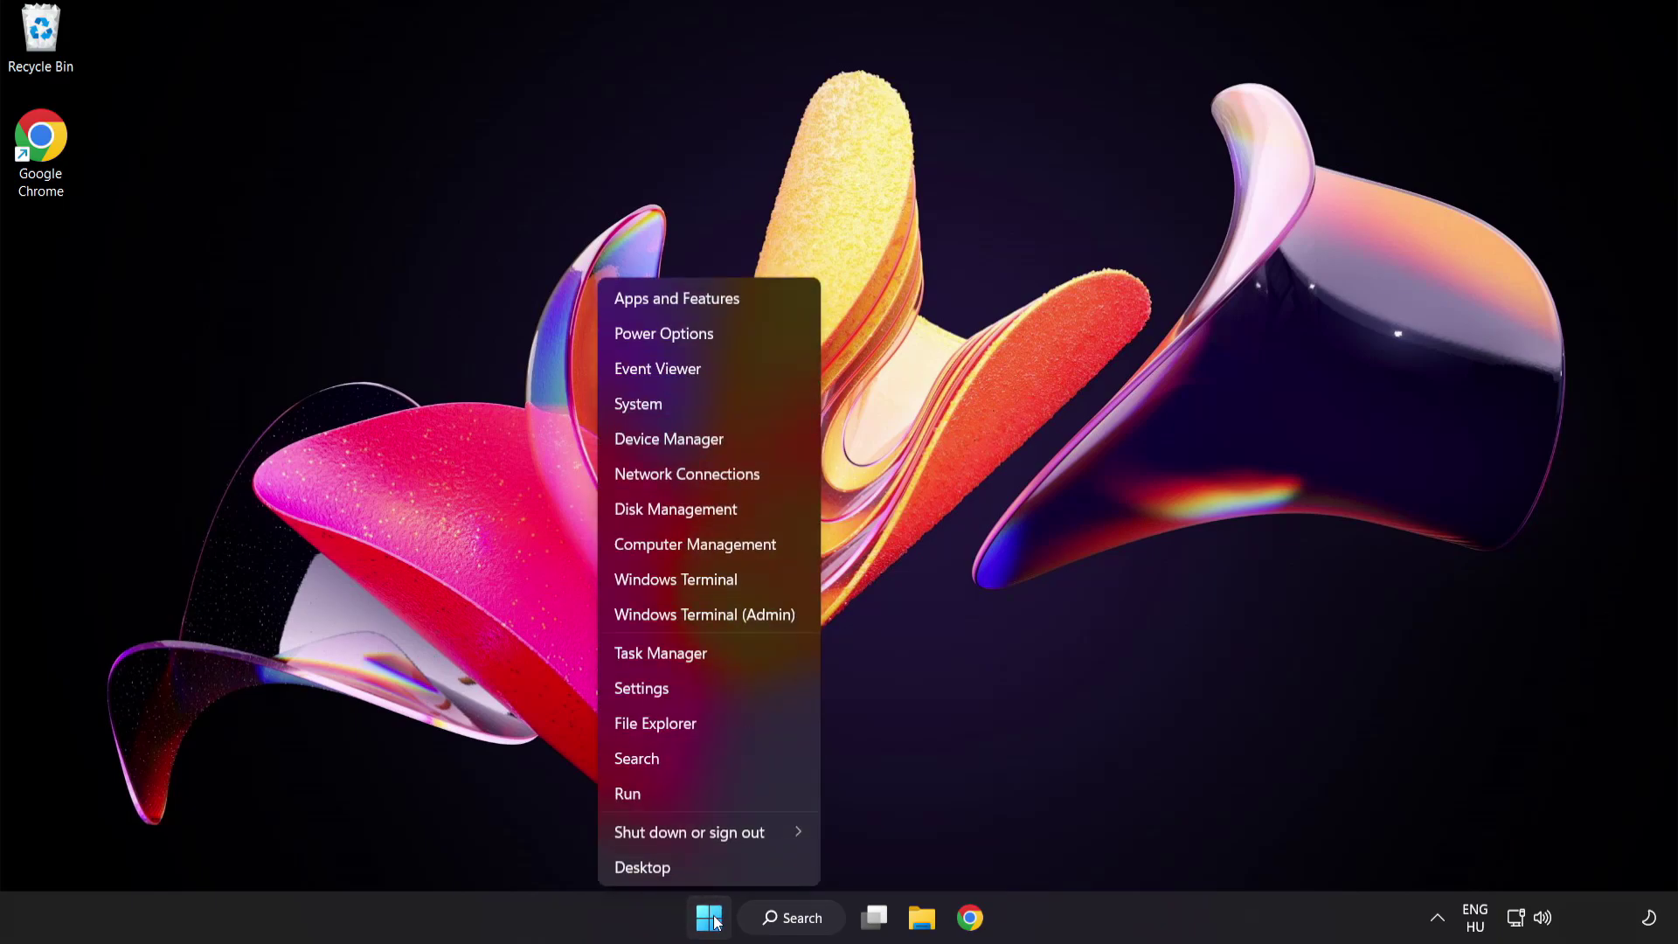
click(725, 654)
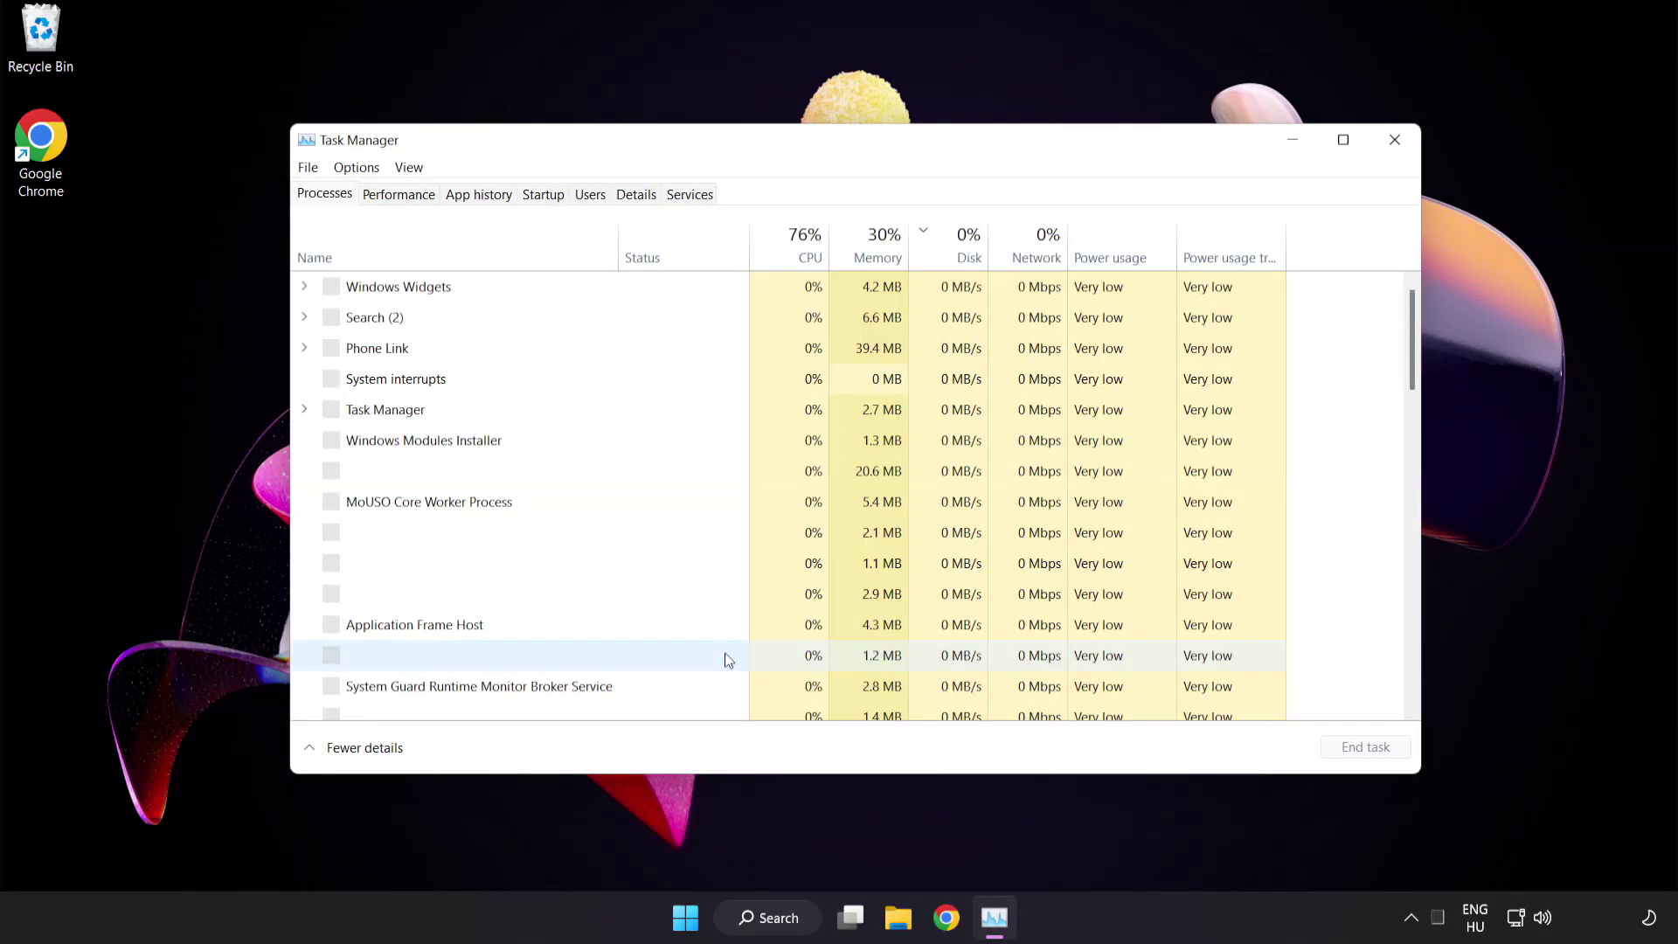
click(555, 197)
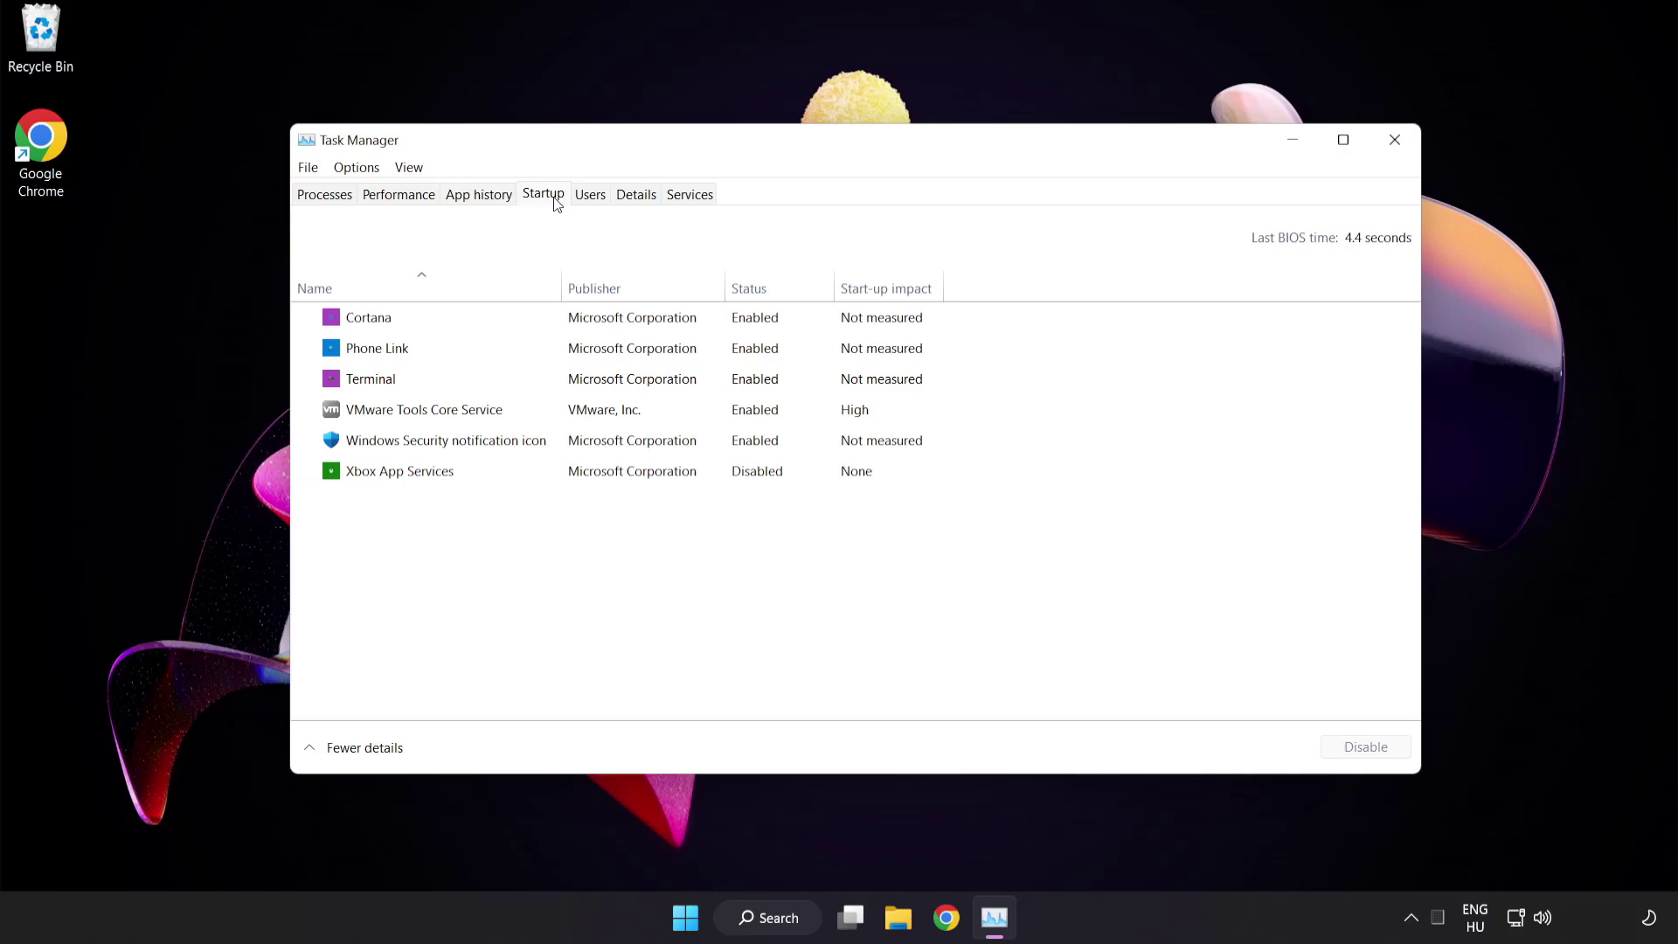
Step: Disable Cortana, Phone Link, Terminal and Windows Security notification icon at startup
click(555, 324)
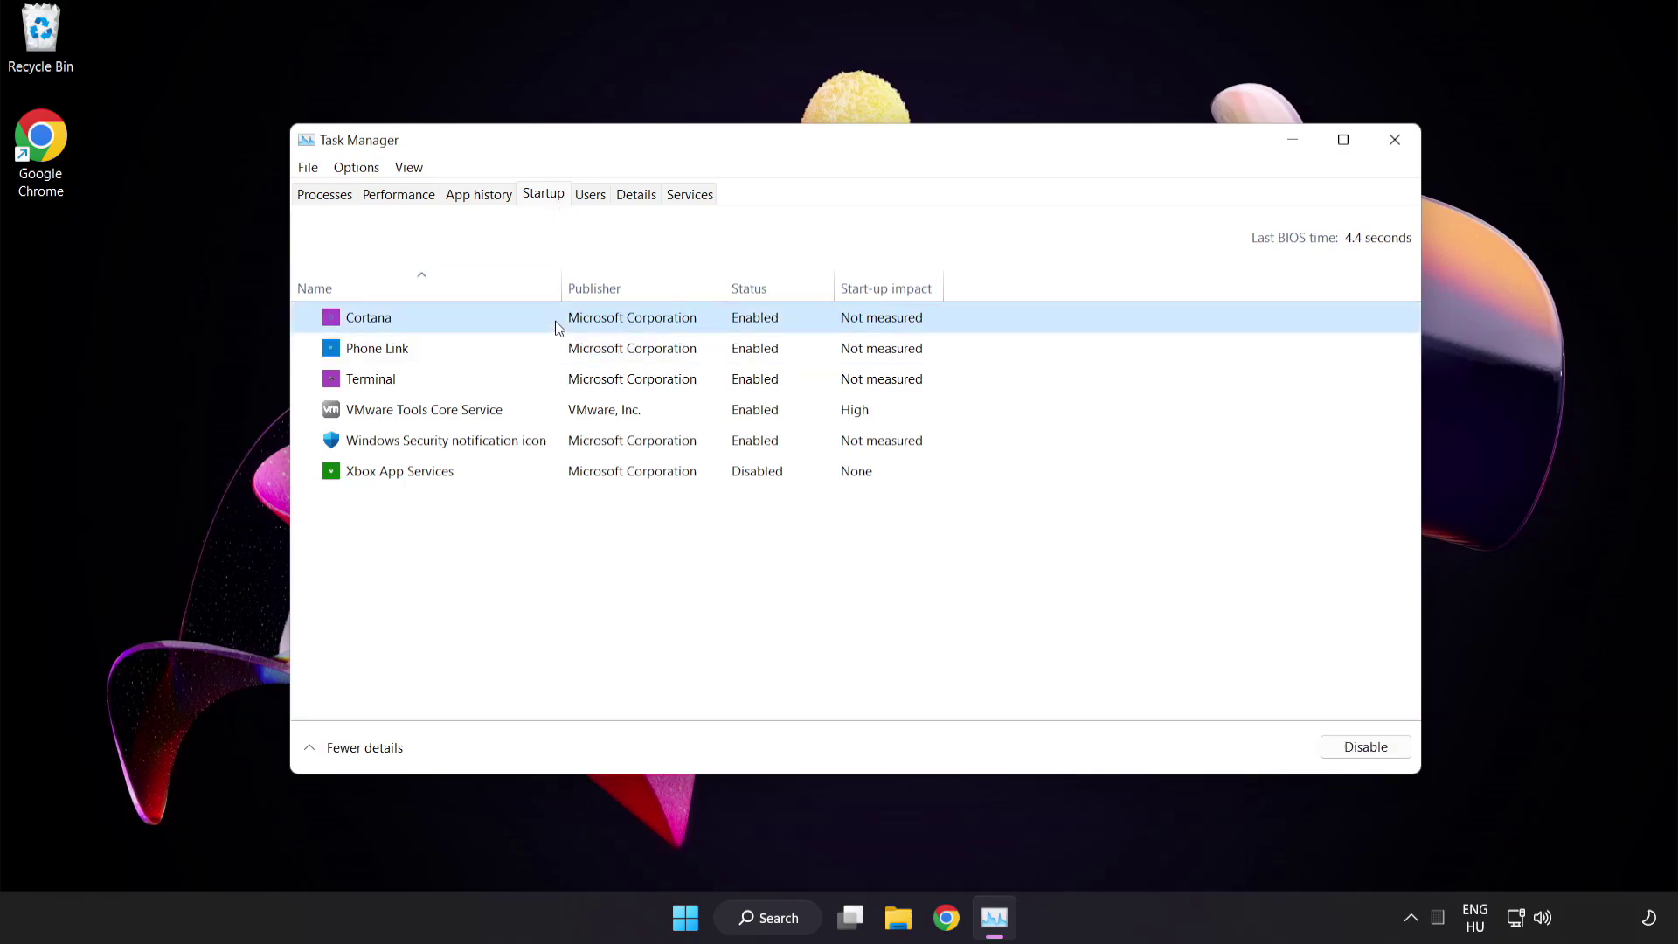
click(1374, 754)
click(519, 350)
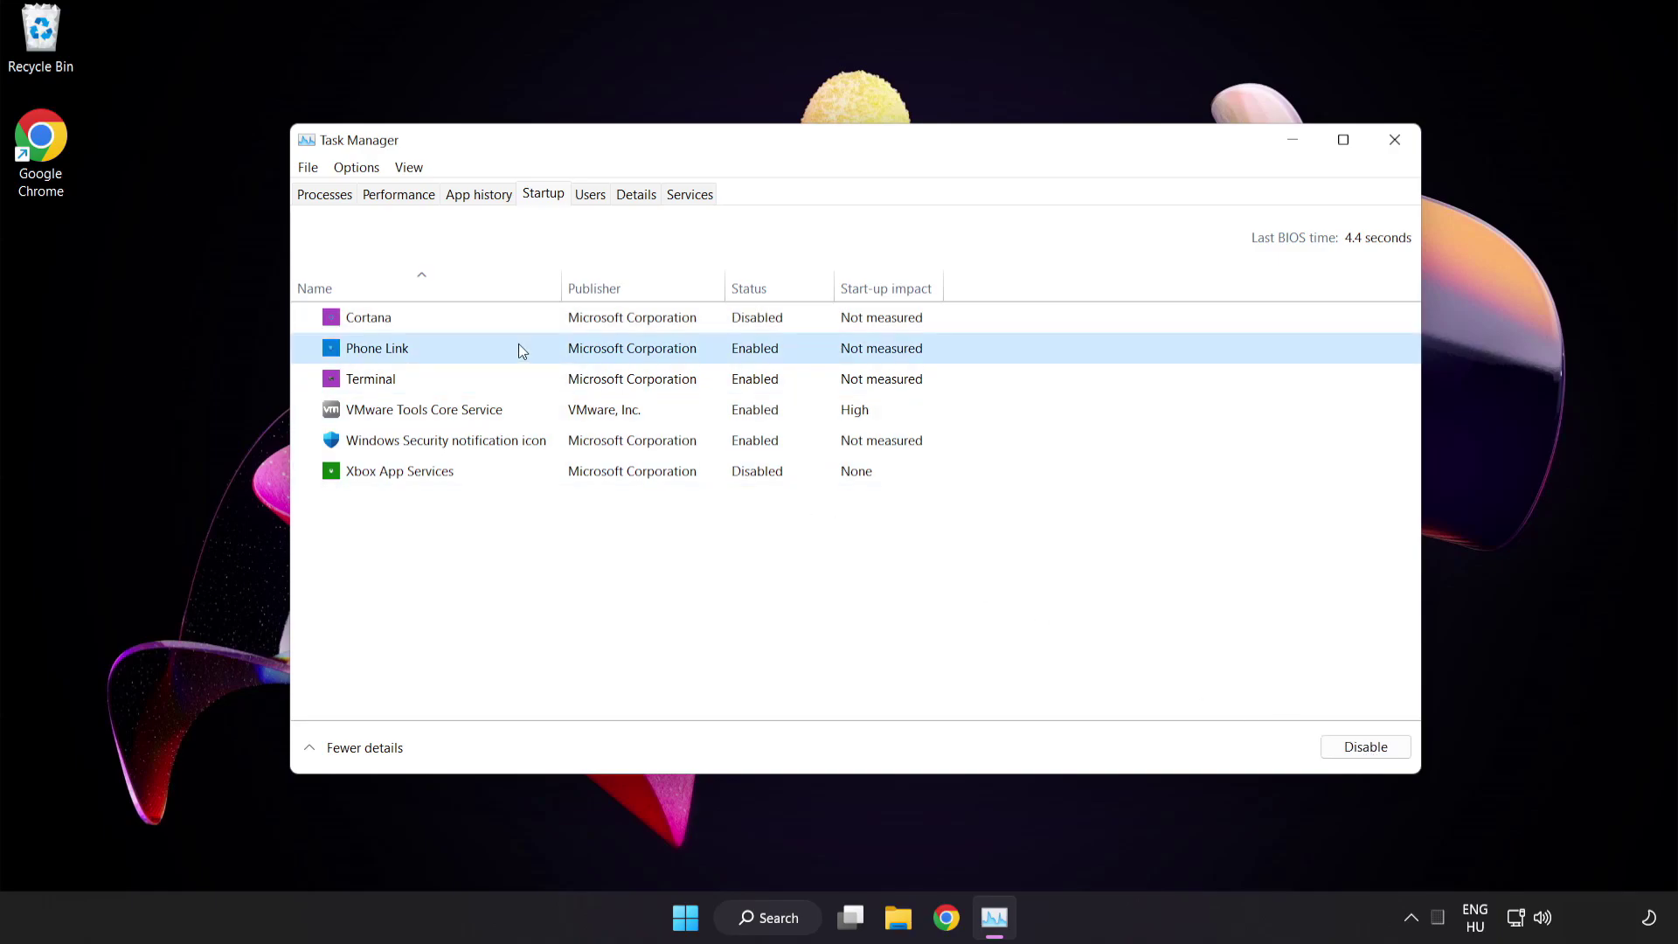
click(1359, 750)
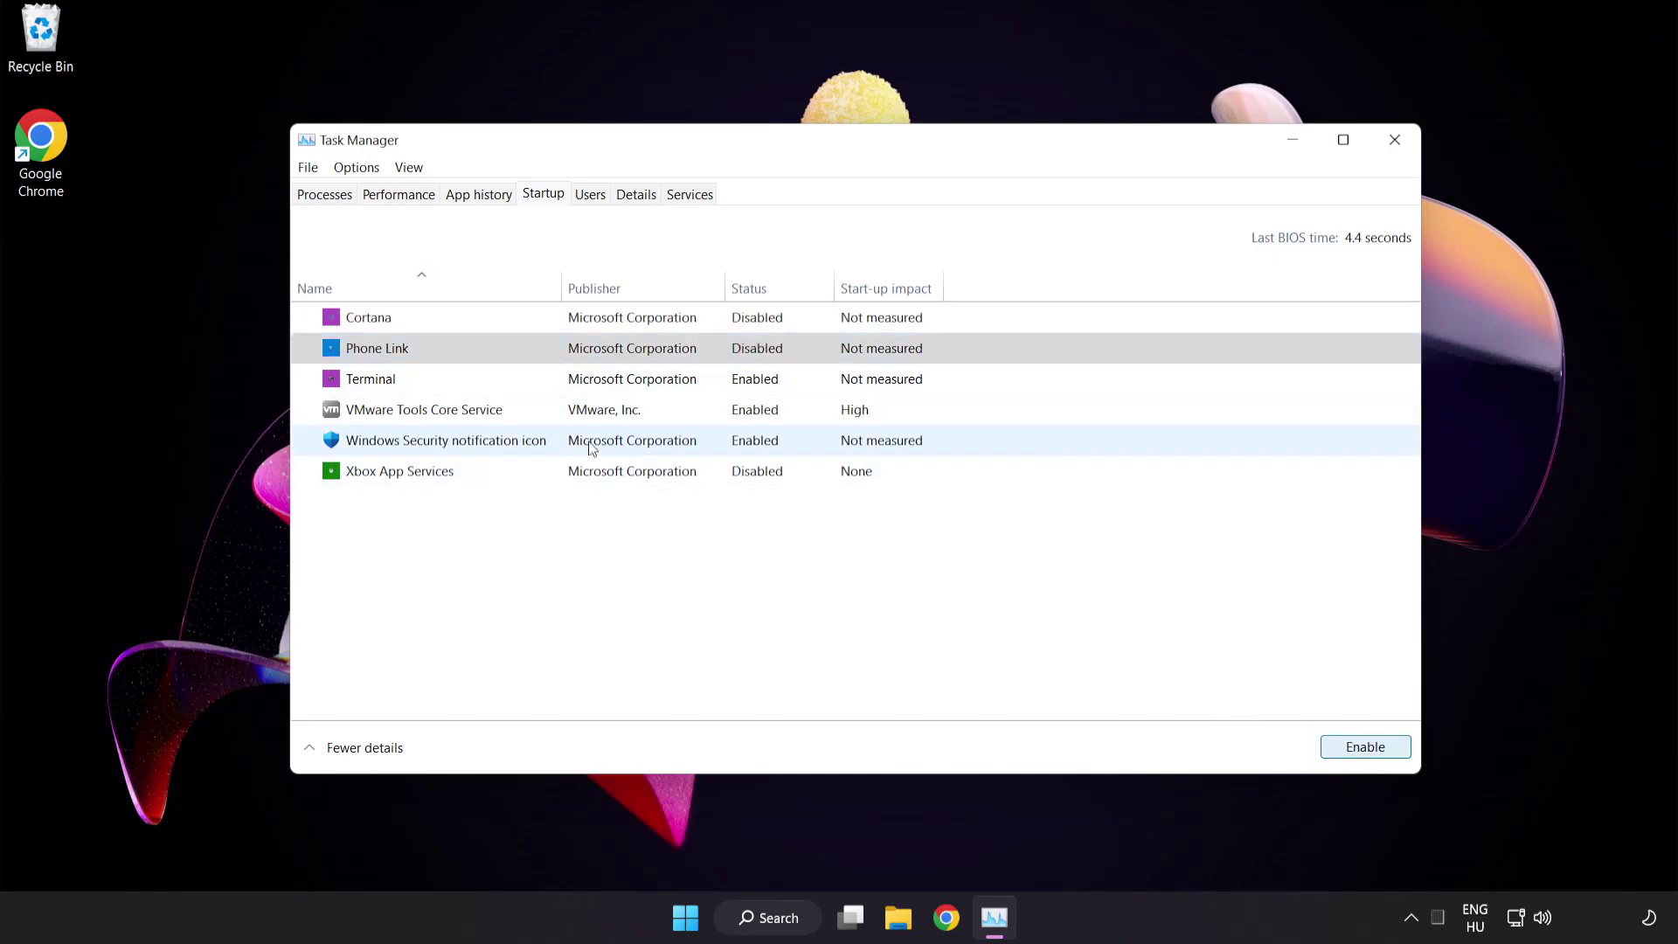
click(532, 380)
click(1363, 748)
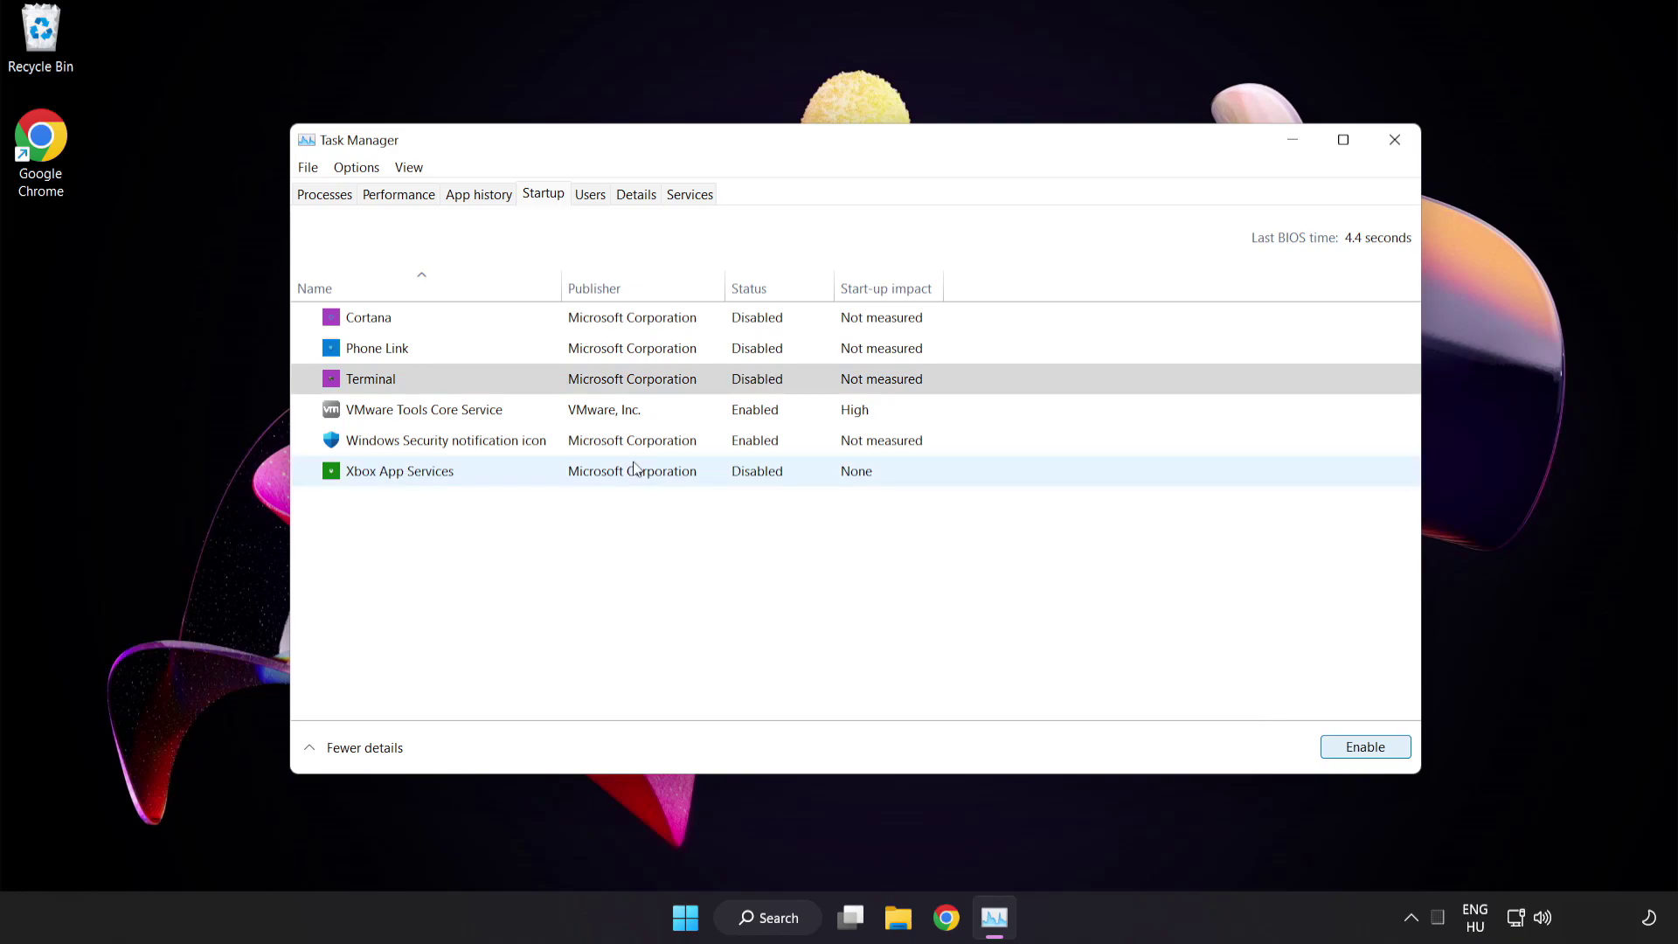
click(573, 444)
click(1357, 748)
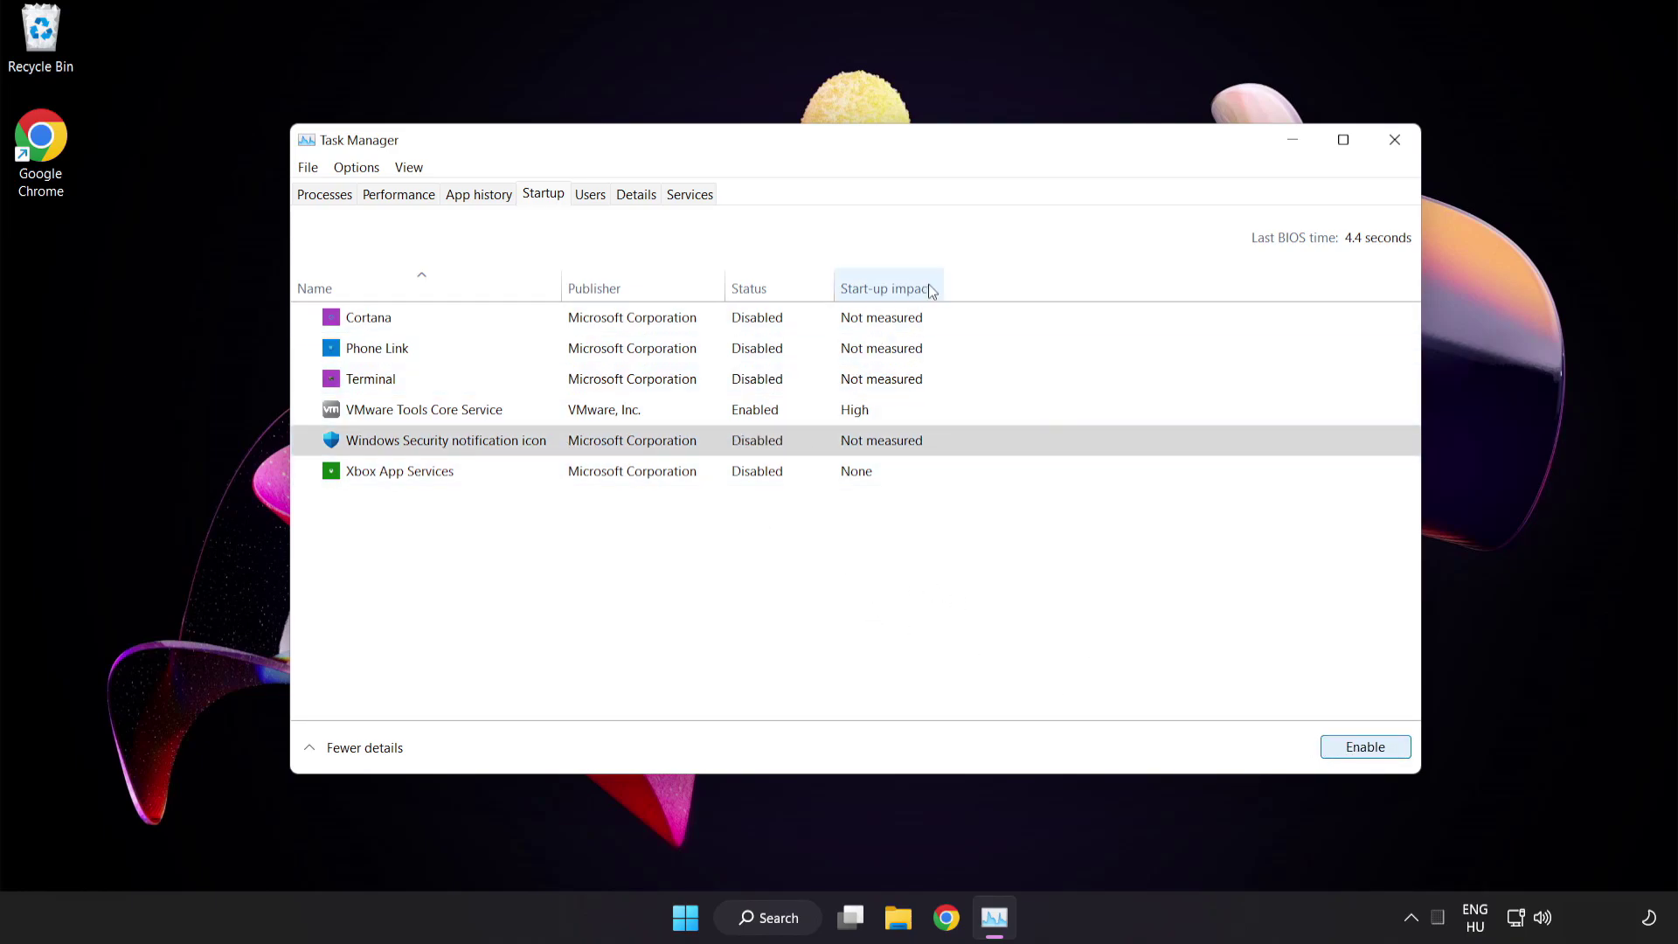
Step: Close Task Manager and launch Command Prompt as administrator from a 'cmd' search
click(1393, 142)
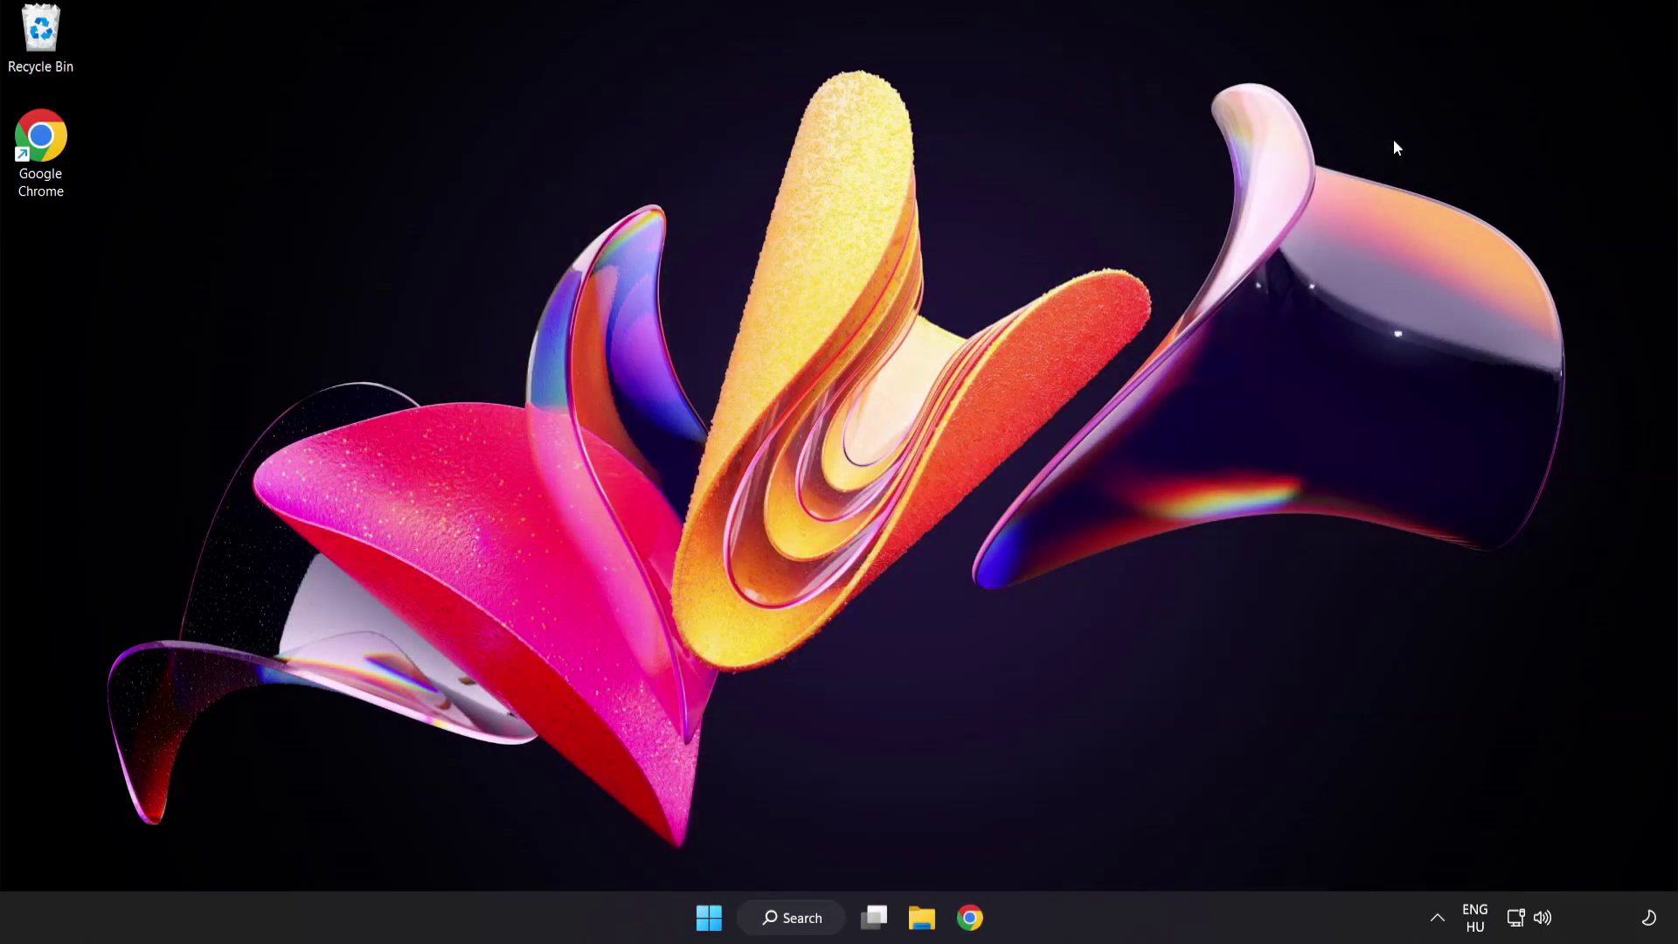
click(795, 917)
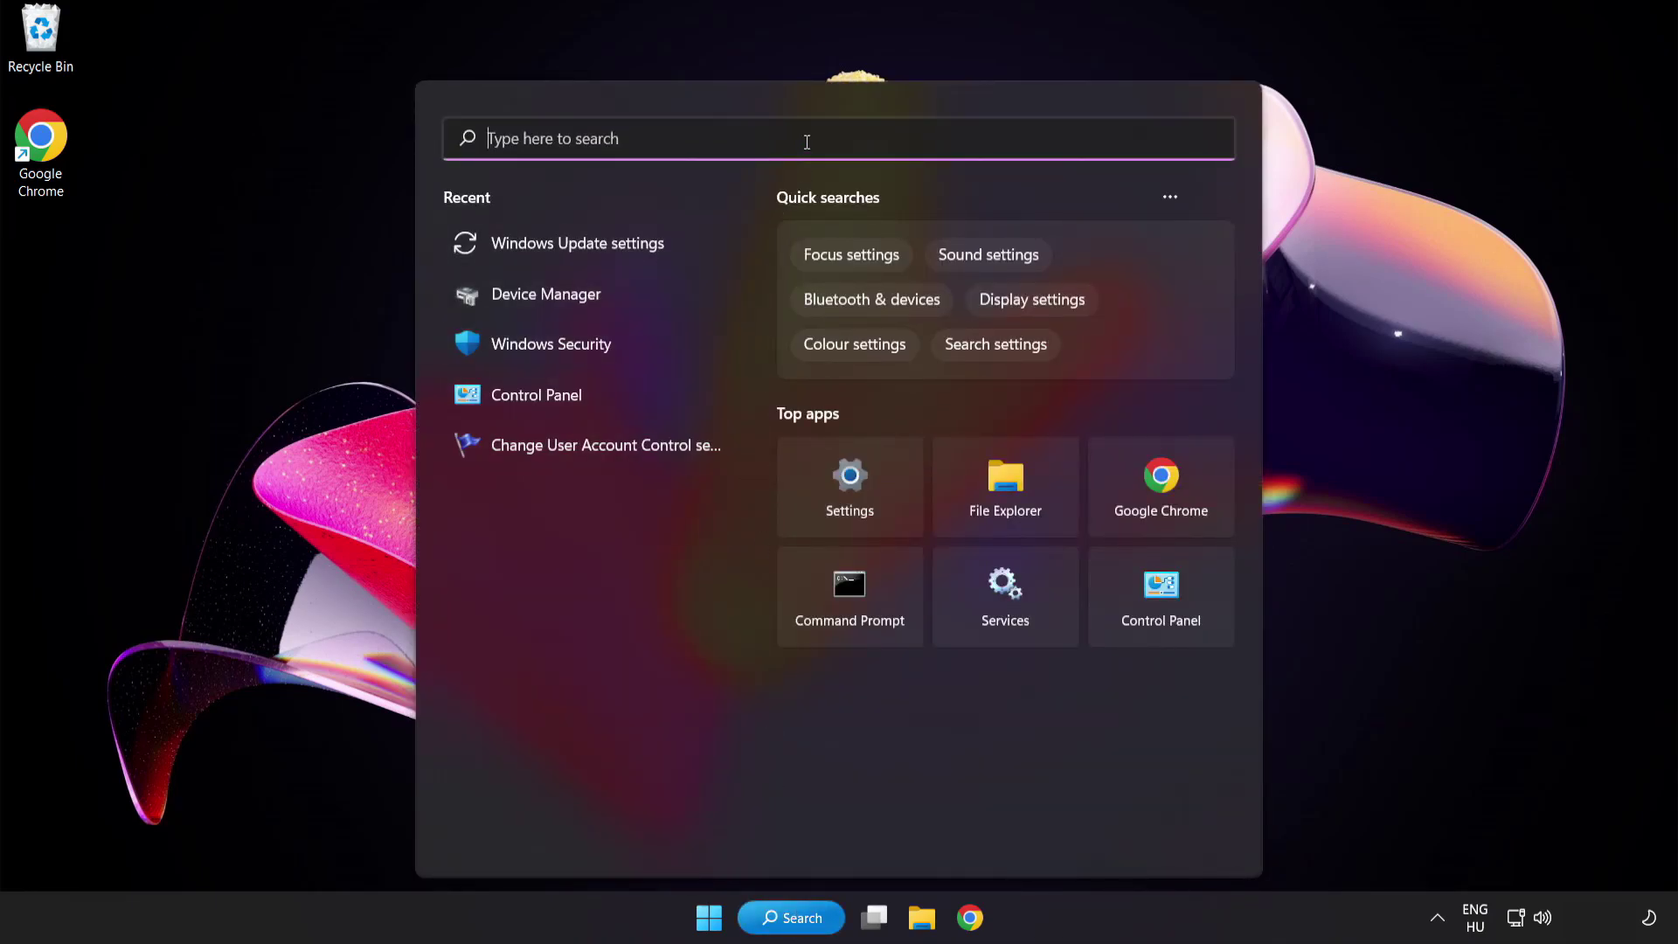
text(cmd)
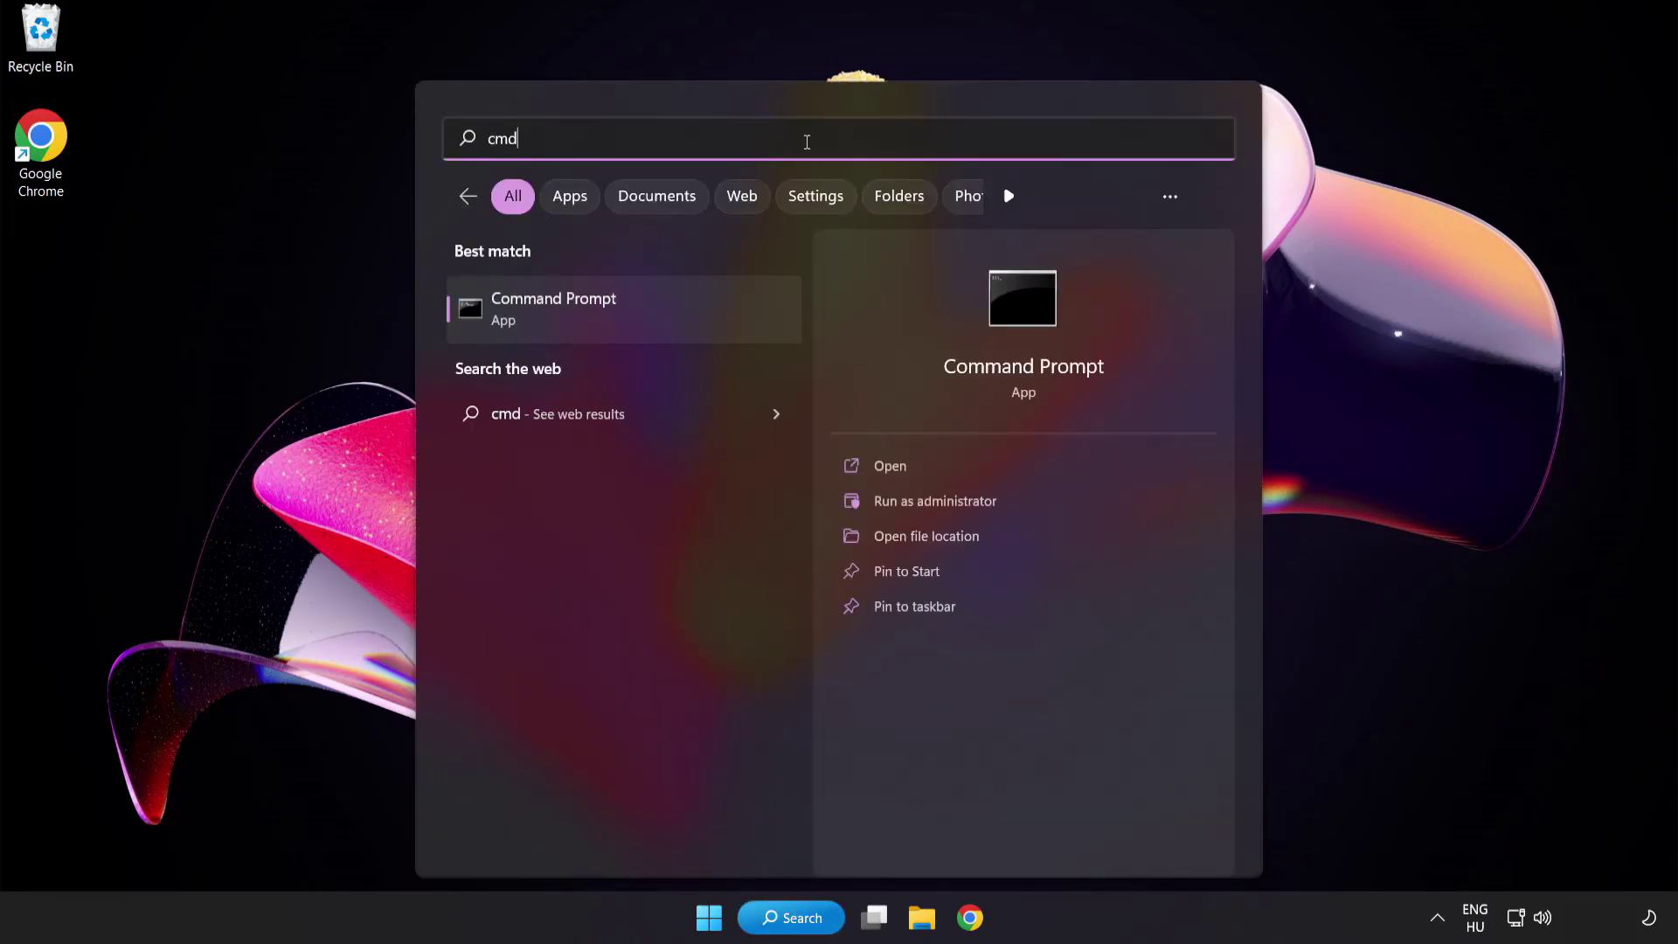
right_click(629, 324)
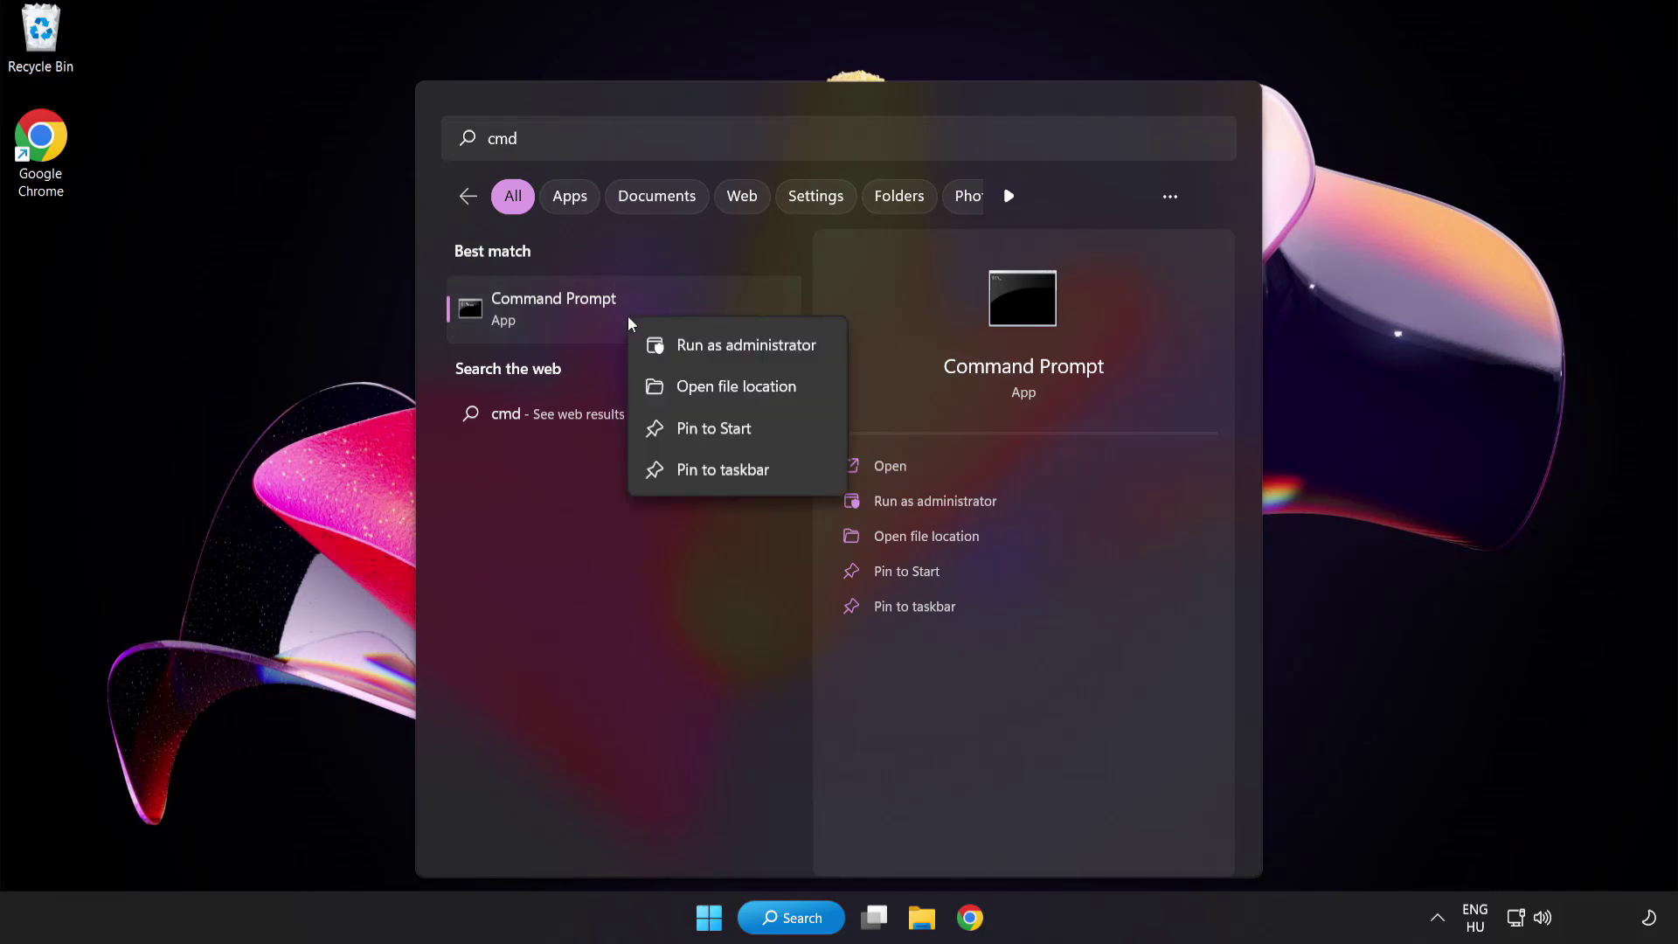
click(708, 351)
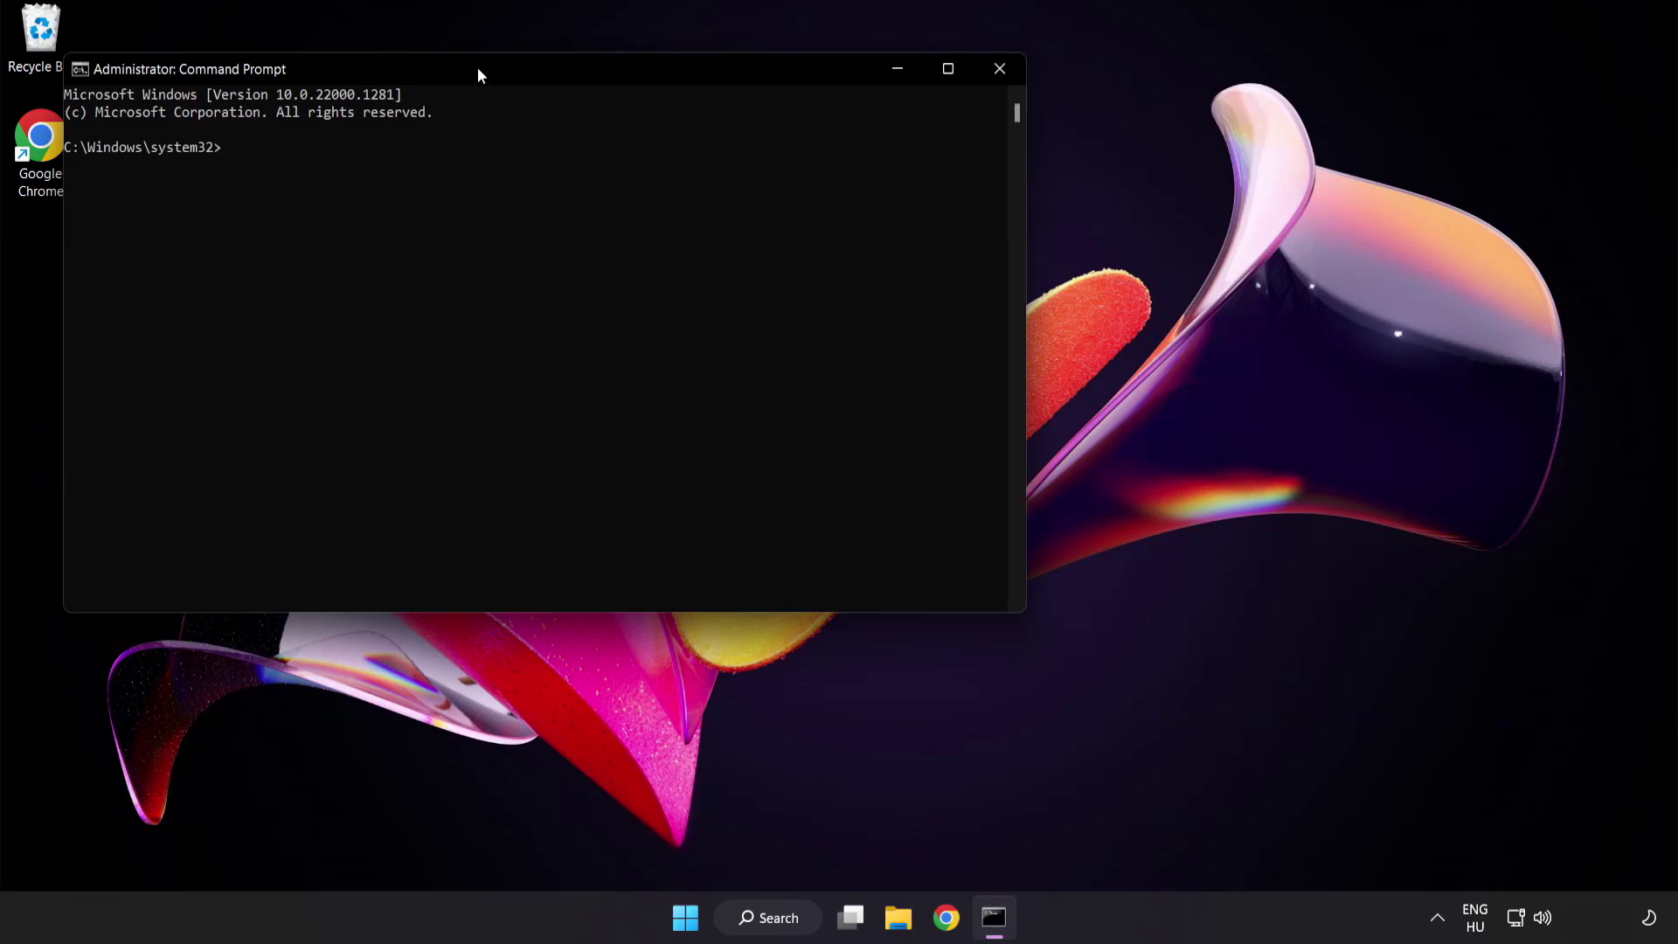
Step: Center the Command Prompt window and run sfc /scannow until verification reaches 100%
drag(477, 67, 731, 169)
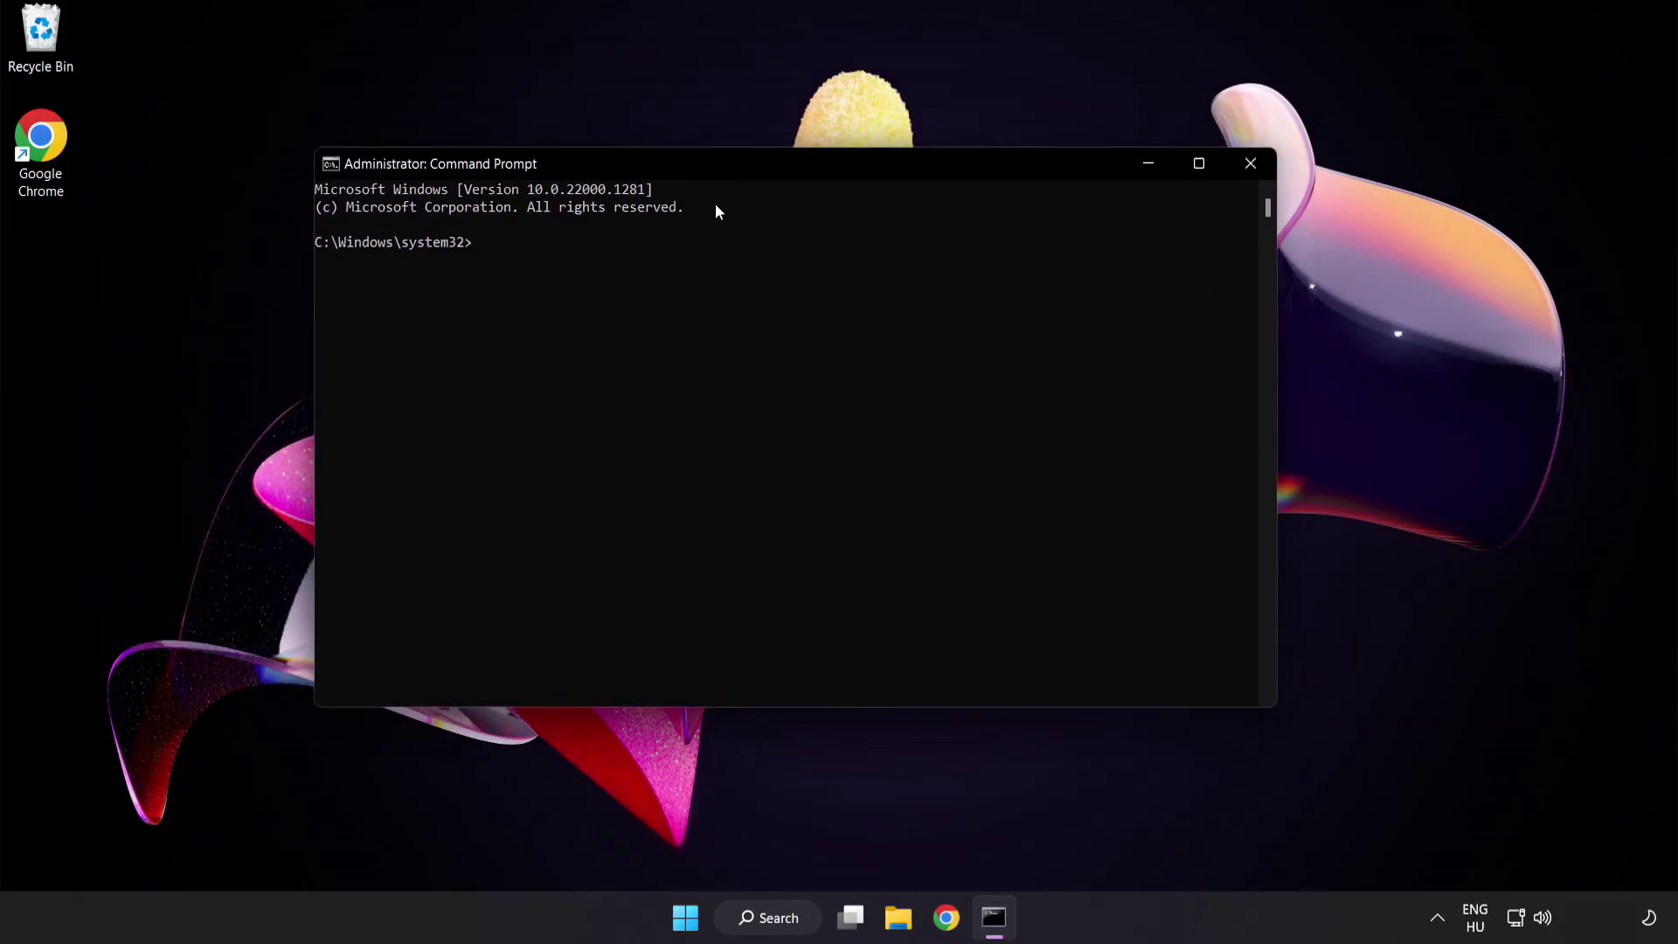
text(sfc)
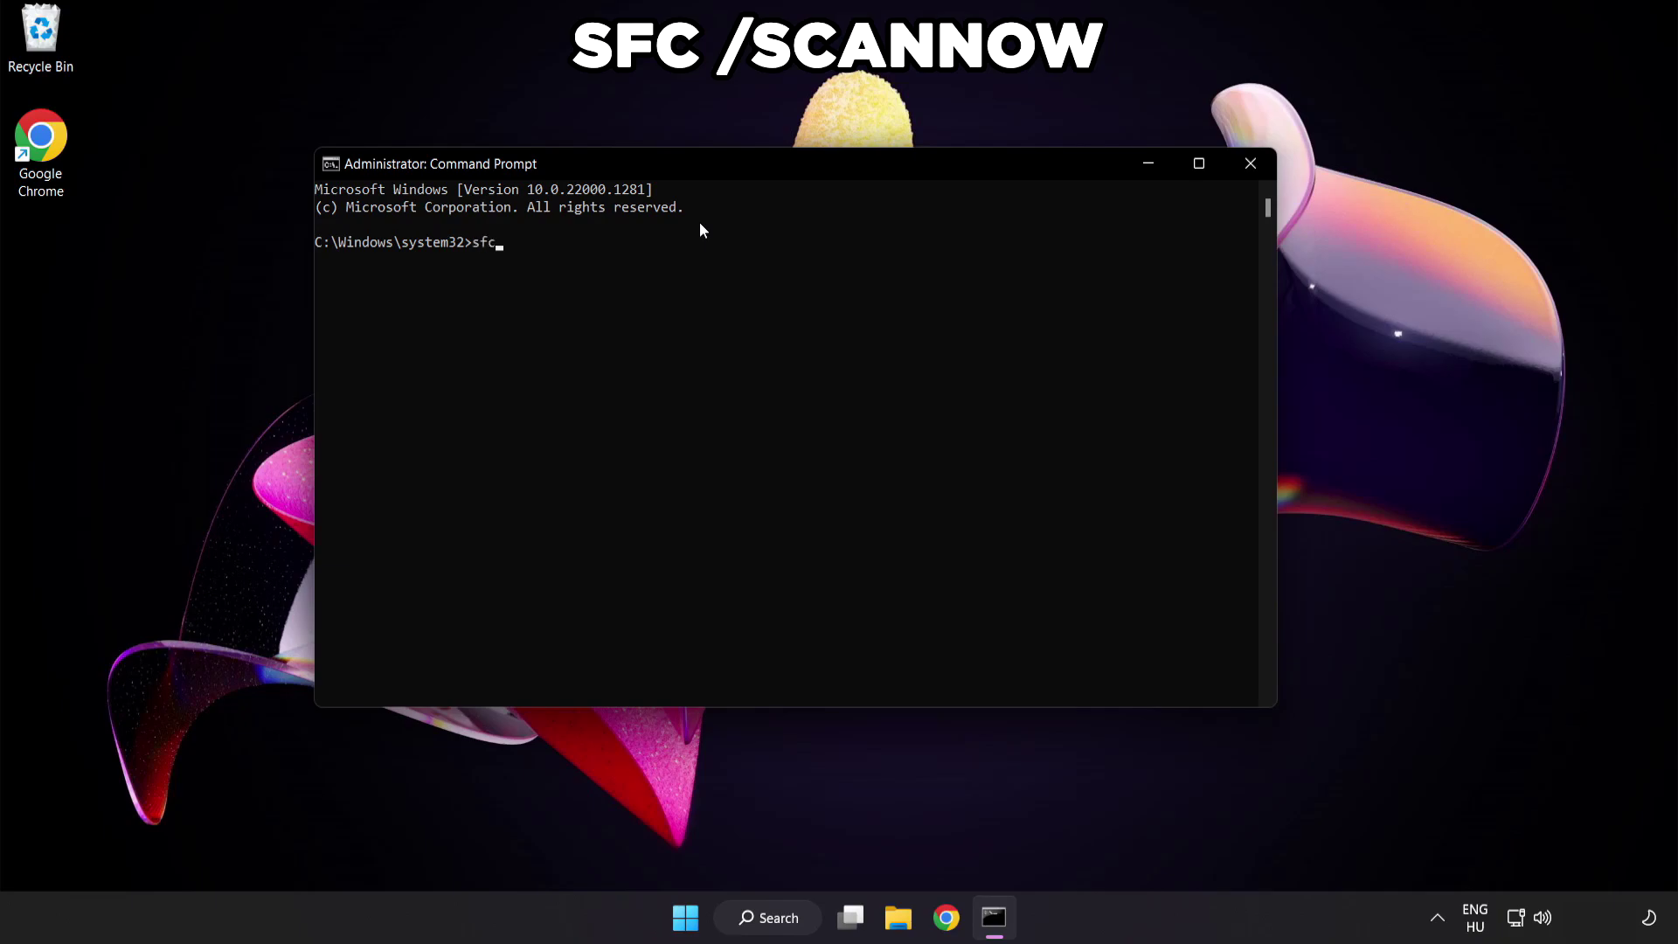
text( /scannow)
key(Return)
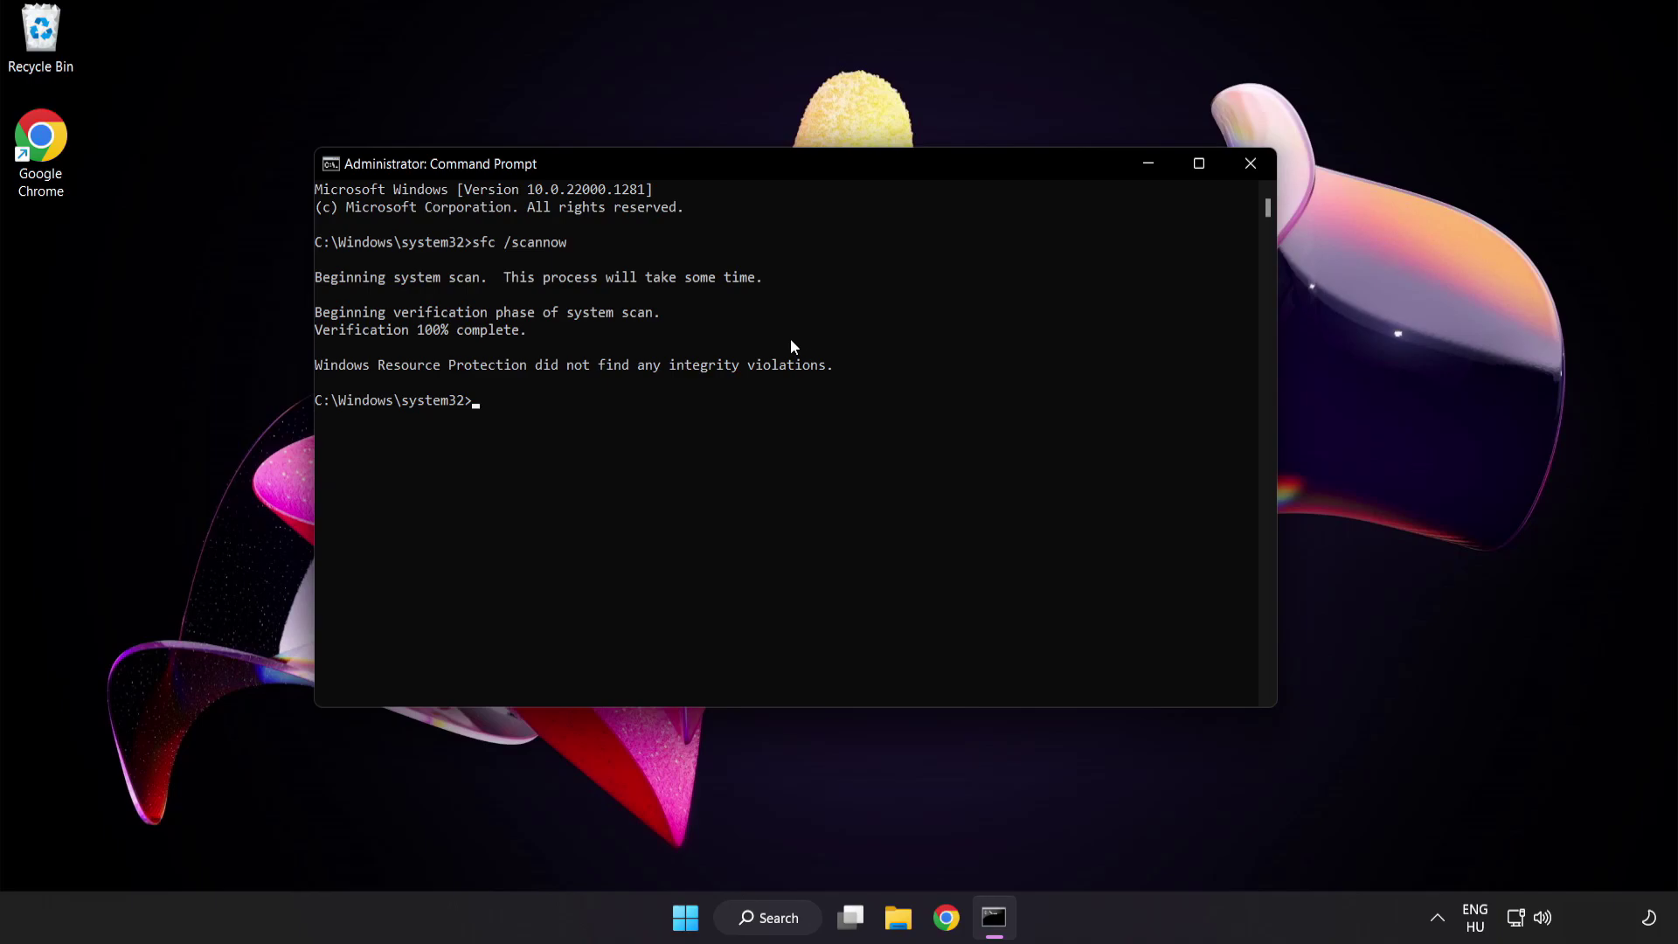
Step: Close the finished Command Prompt and show the Start menu's power options
click(1248, 166)
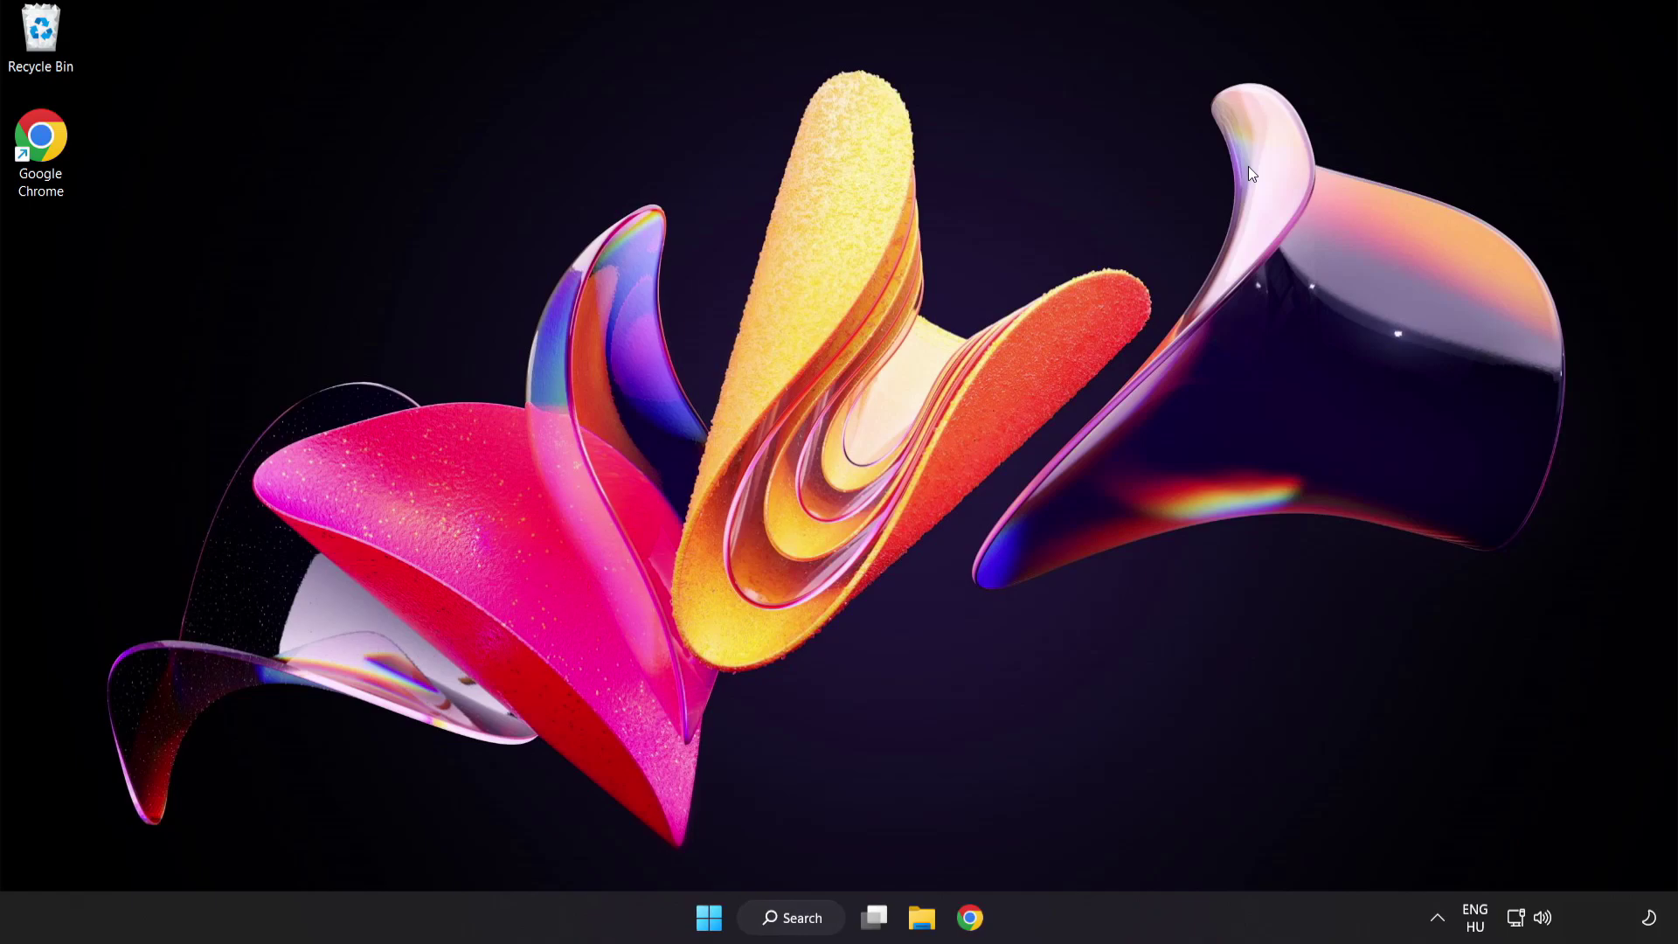
click(709, 917)
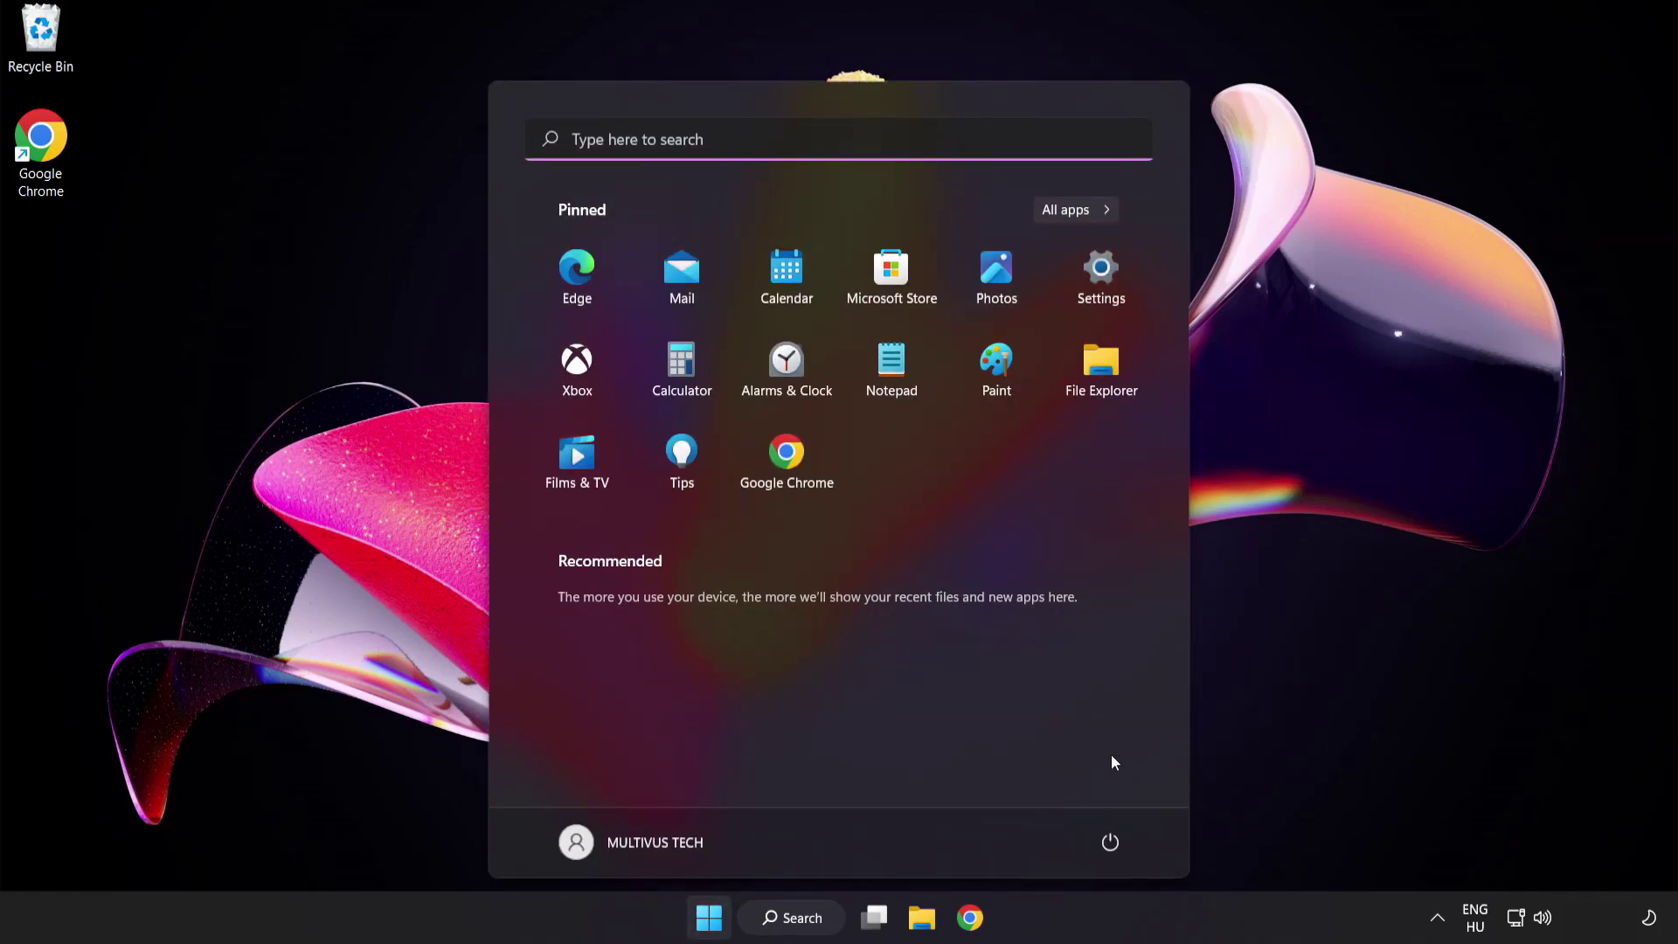
click(1111, 843)
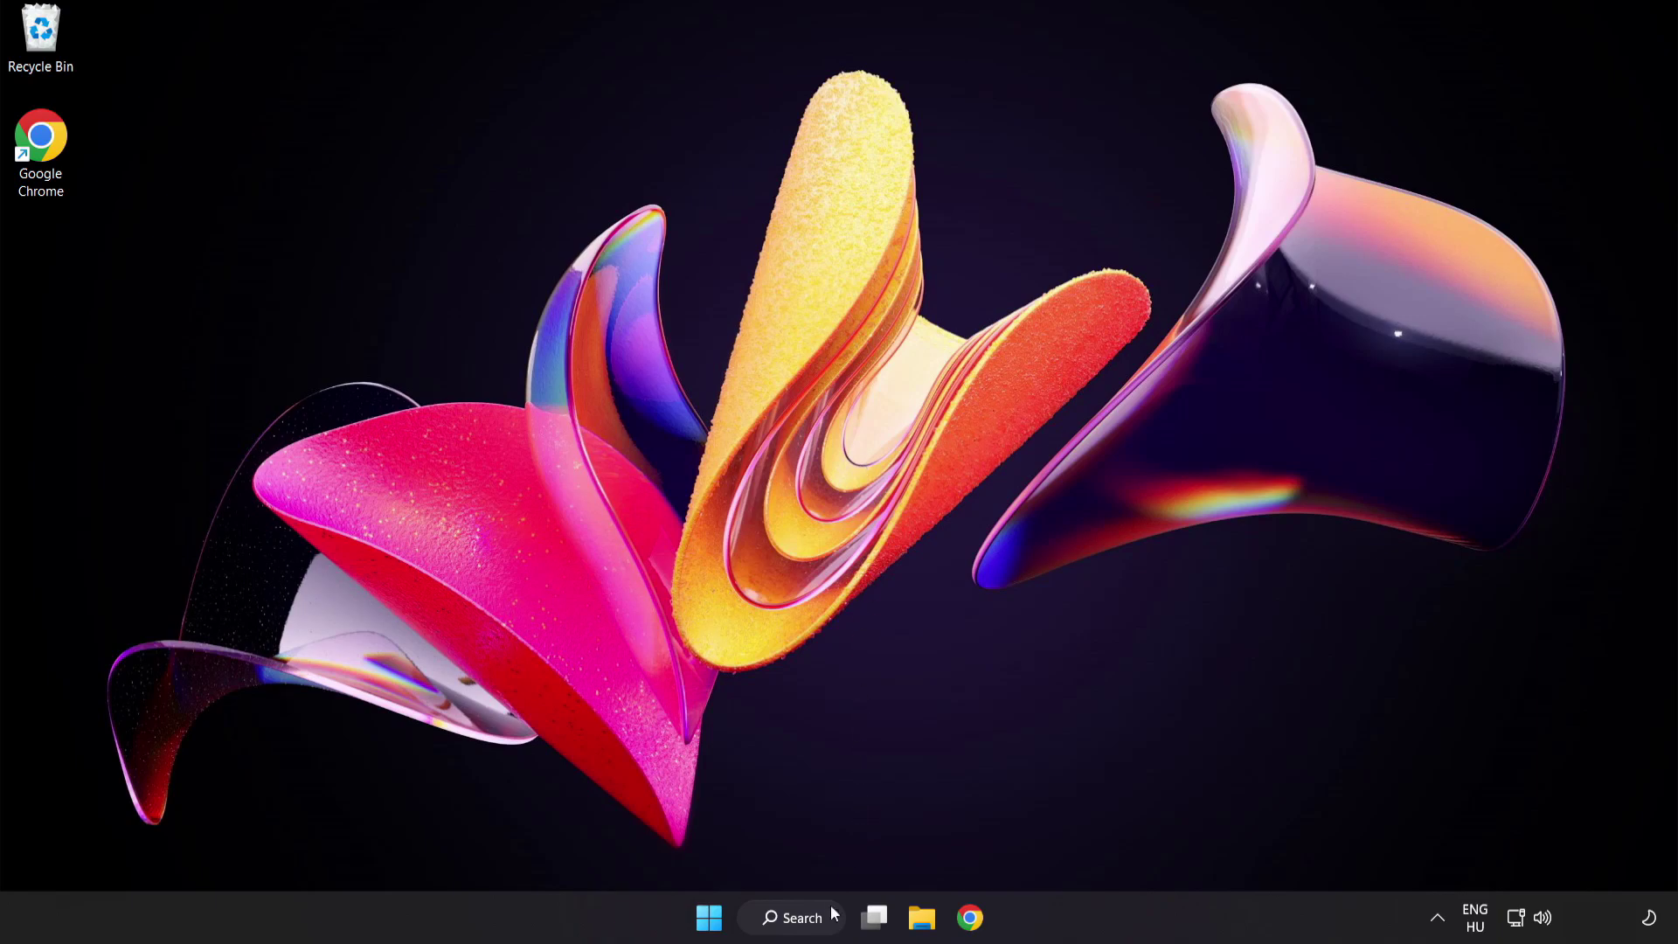
Step: Search 'security' and launch the Windows Security app
click(810, 927)
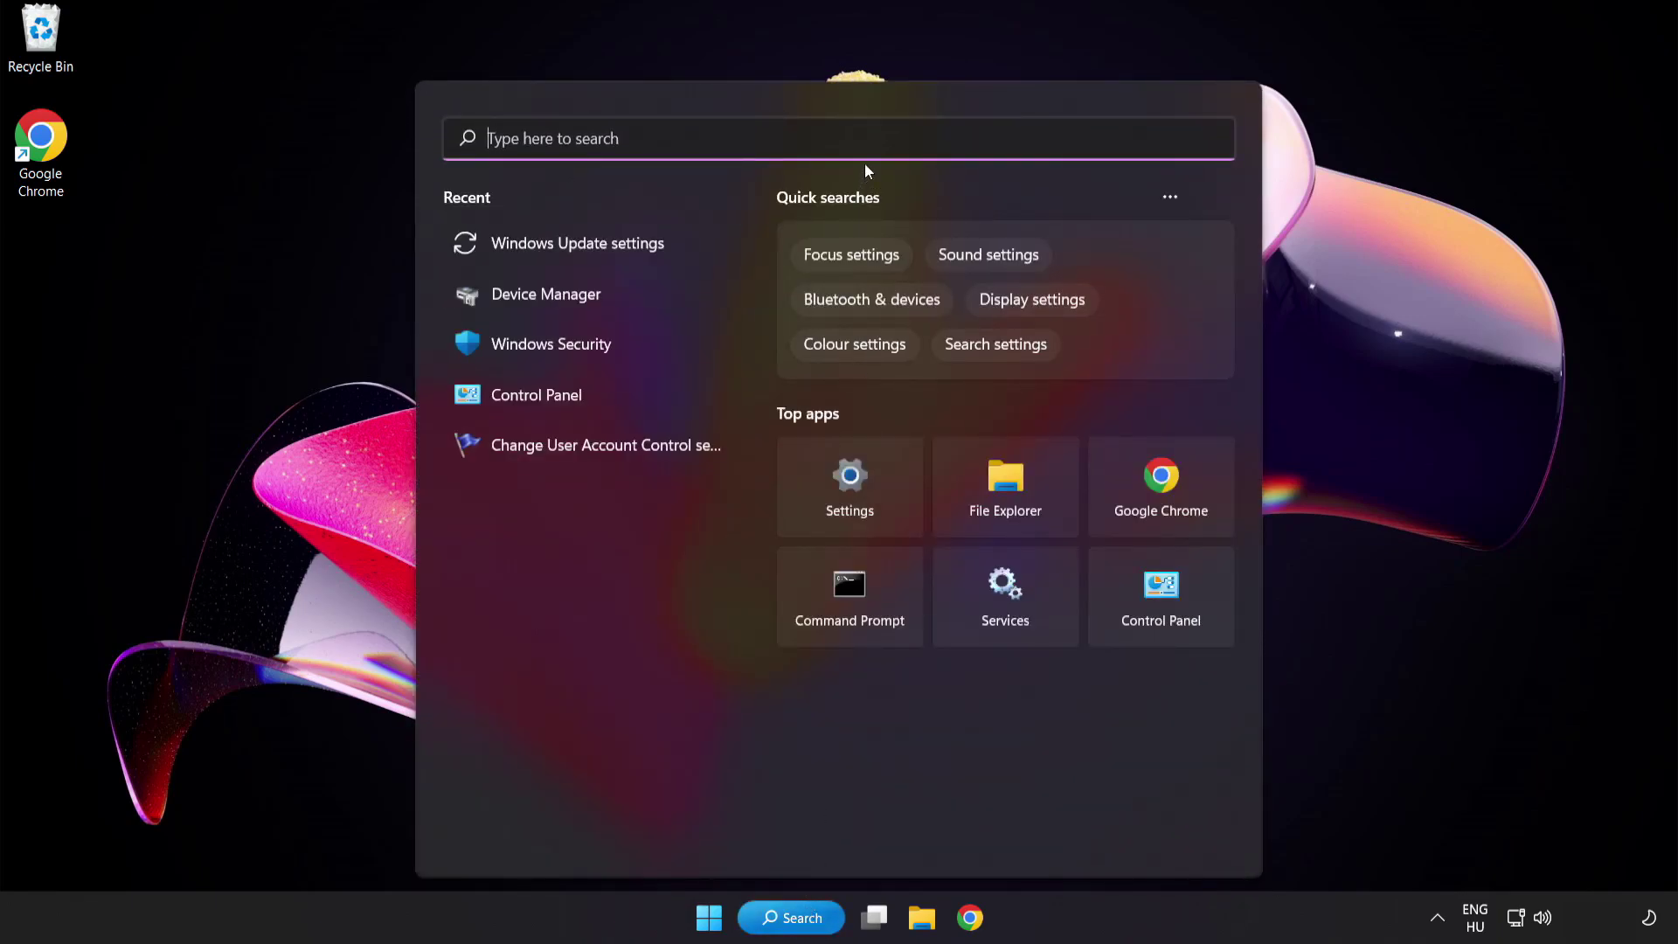
text(security)
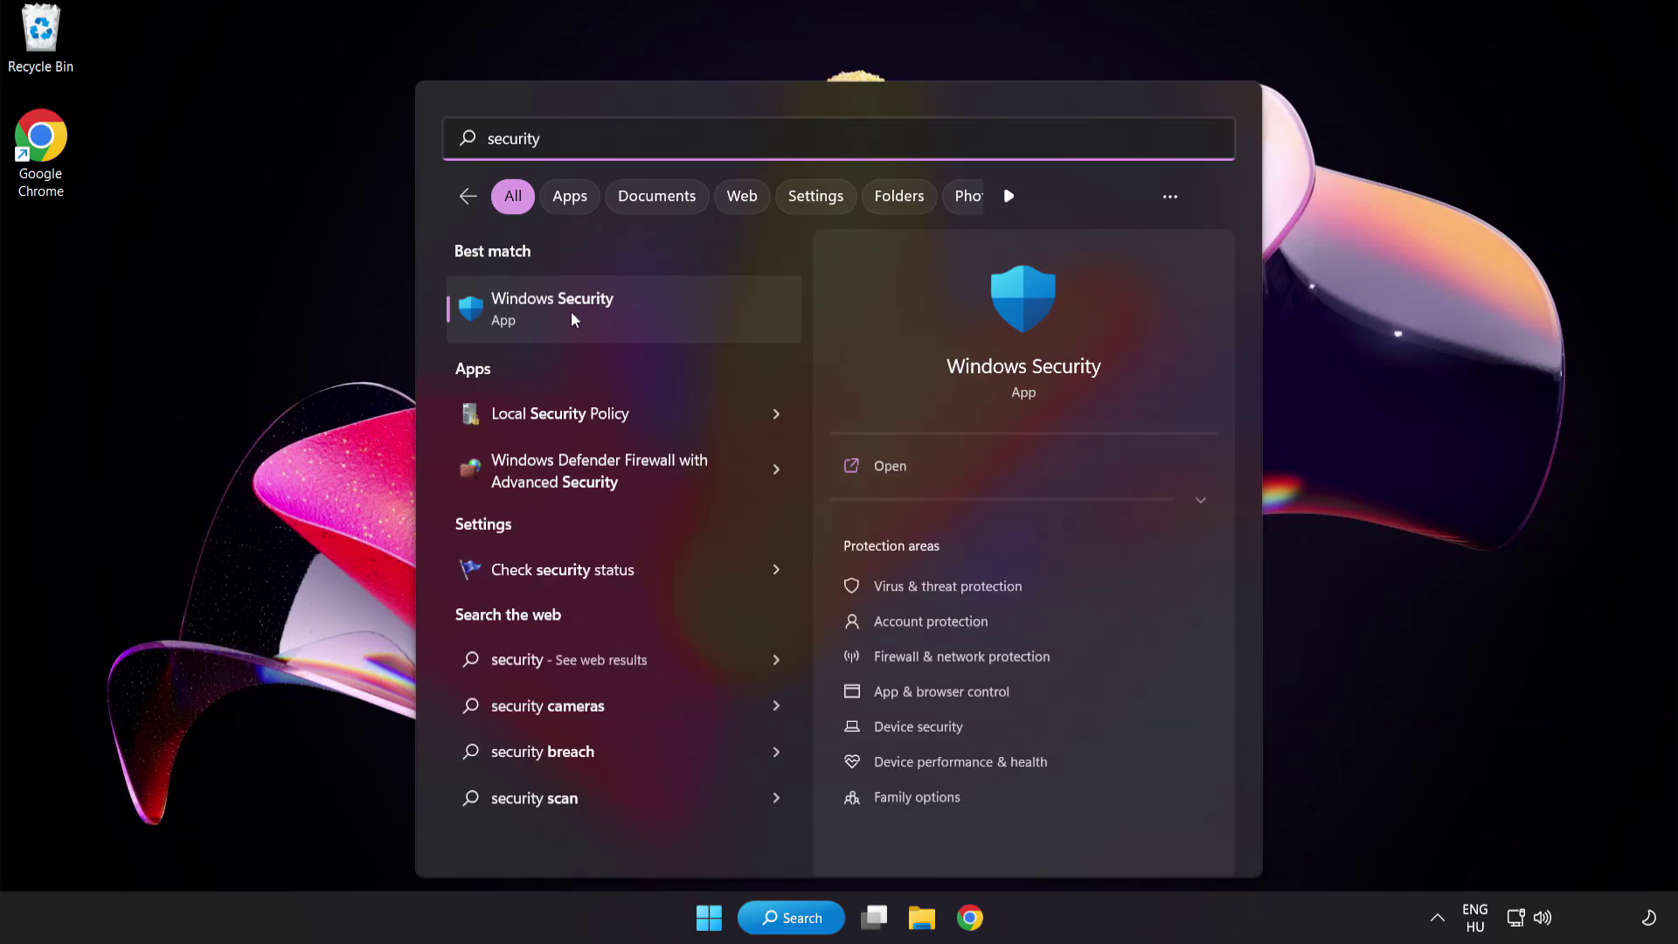
click(634, 307)
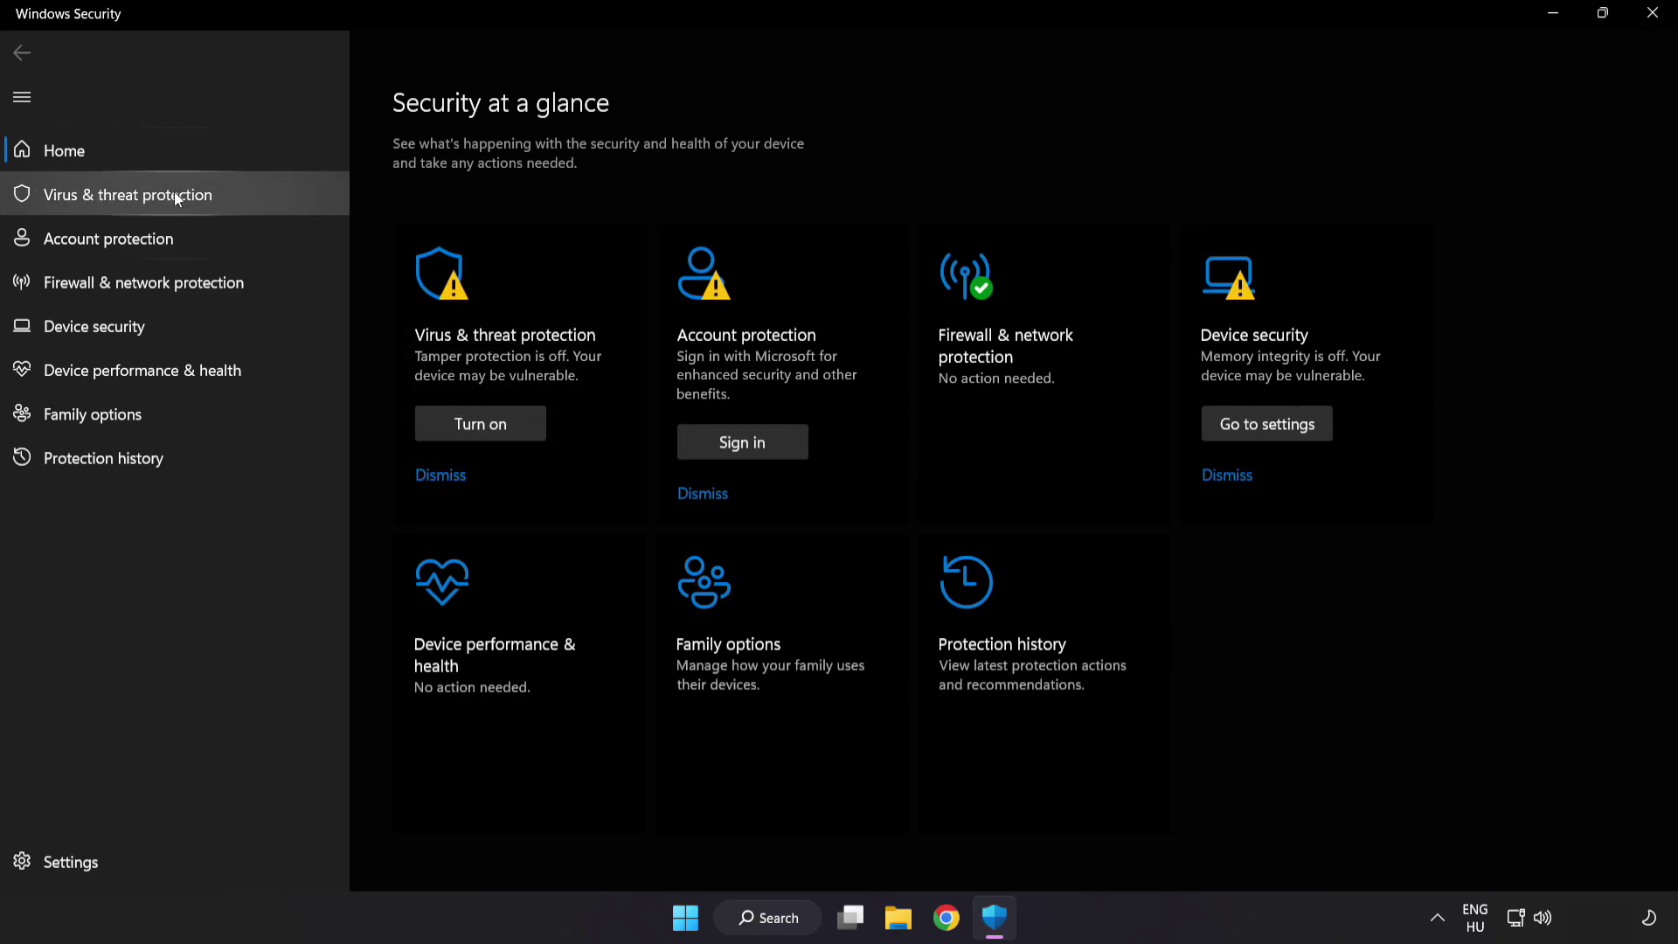
Step: Go to Virus & threat protection settings and scroll down to the Exclusions section
click(256, 200)
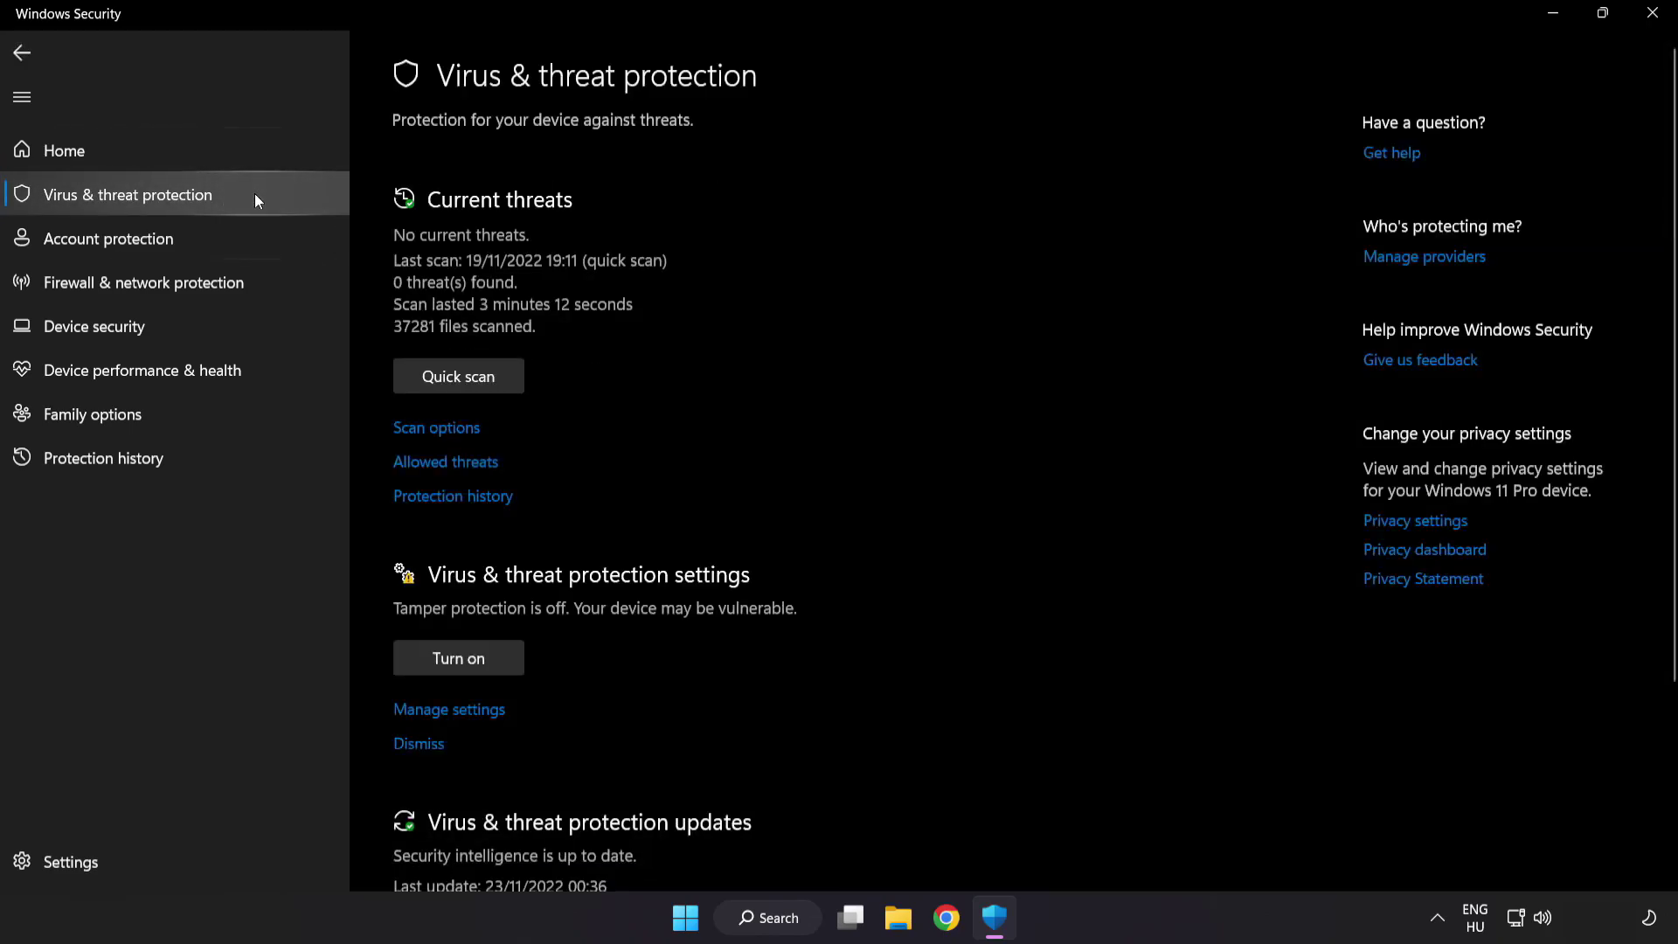
scroll(1060, 252, down, 3)
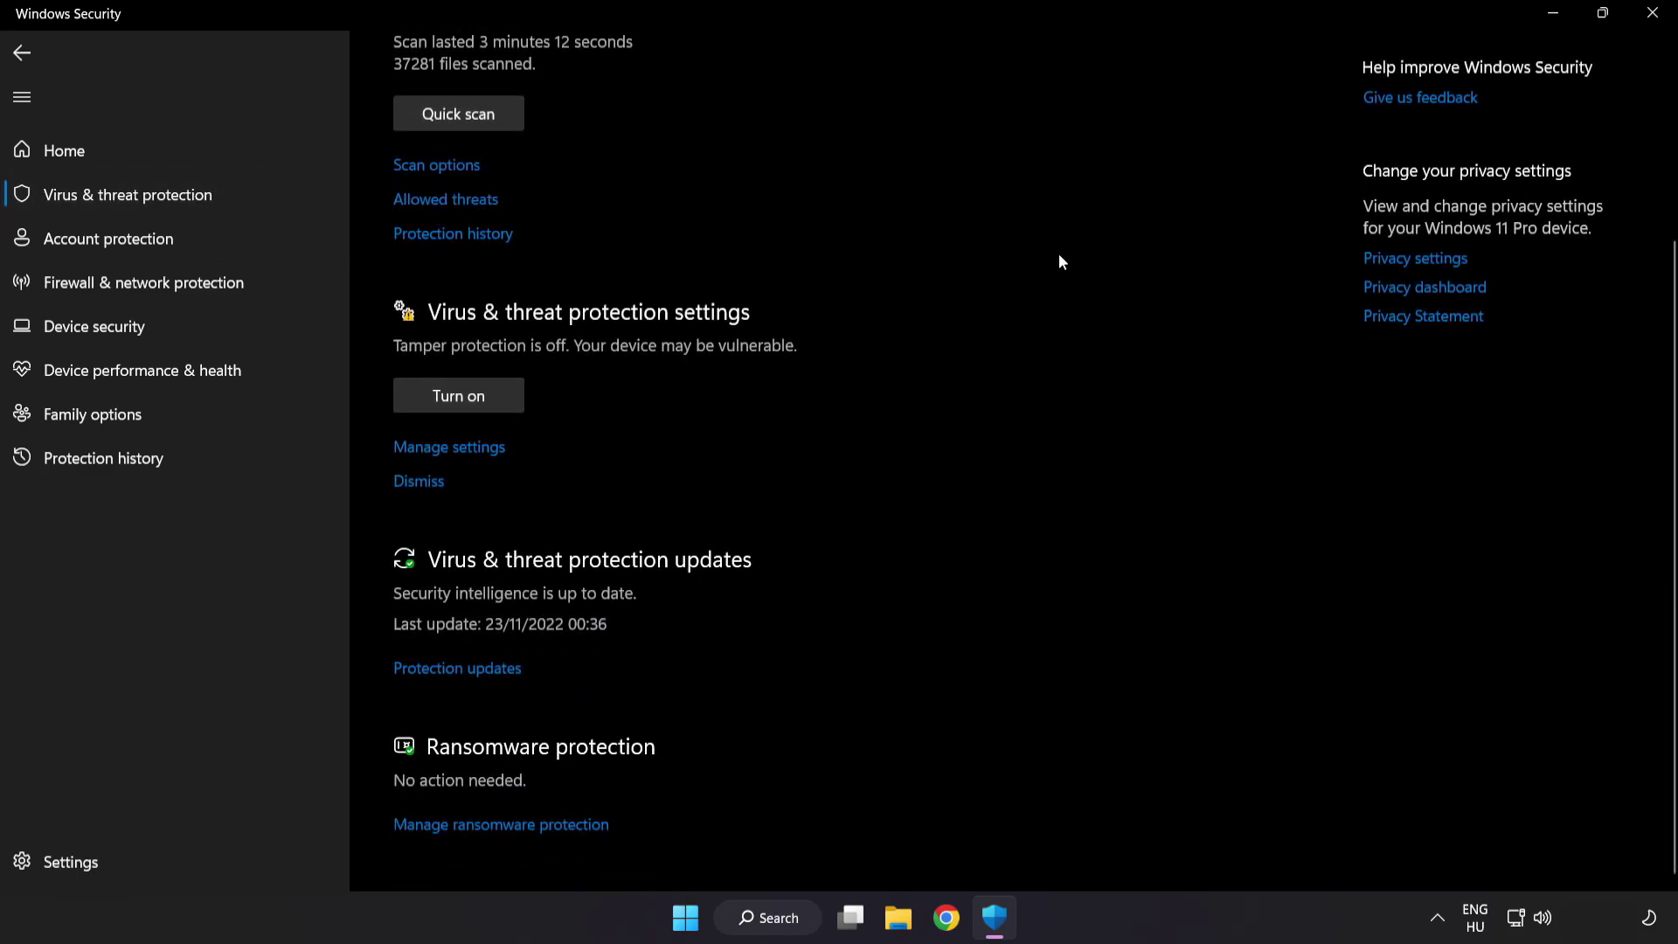
click(460, 448)
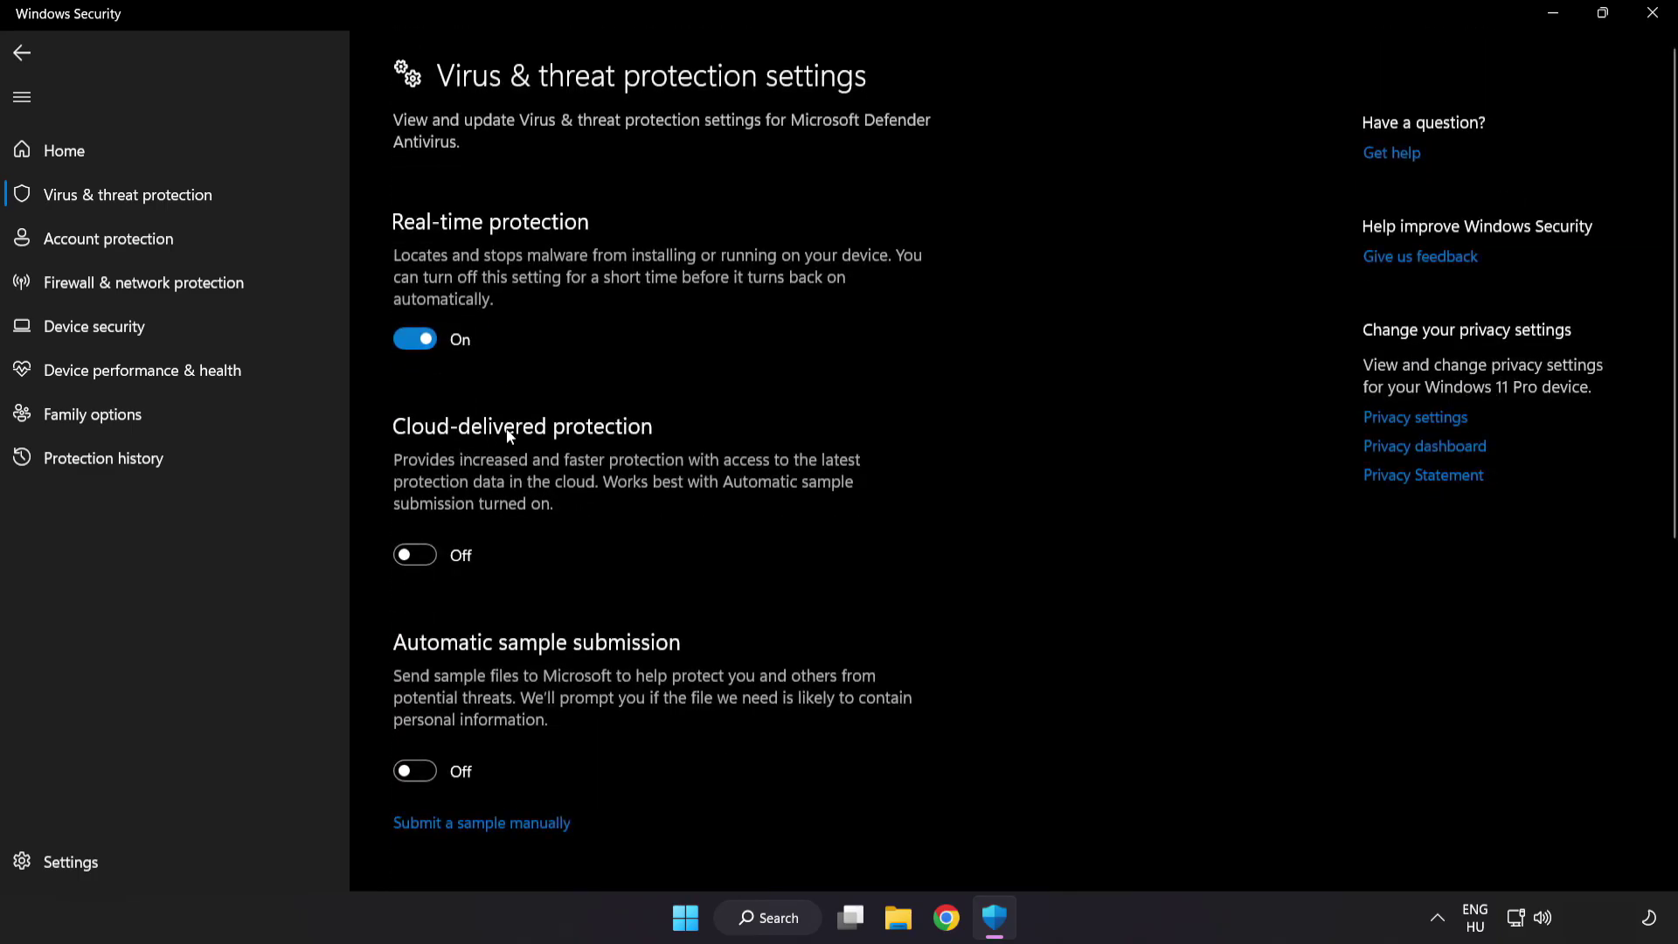
scroll(976, 454, down, 6)
scroll(976, 457, down, 1)
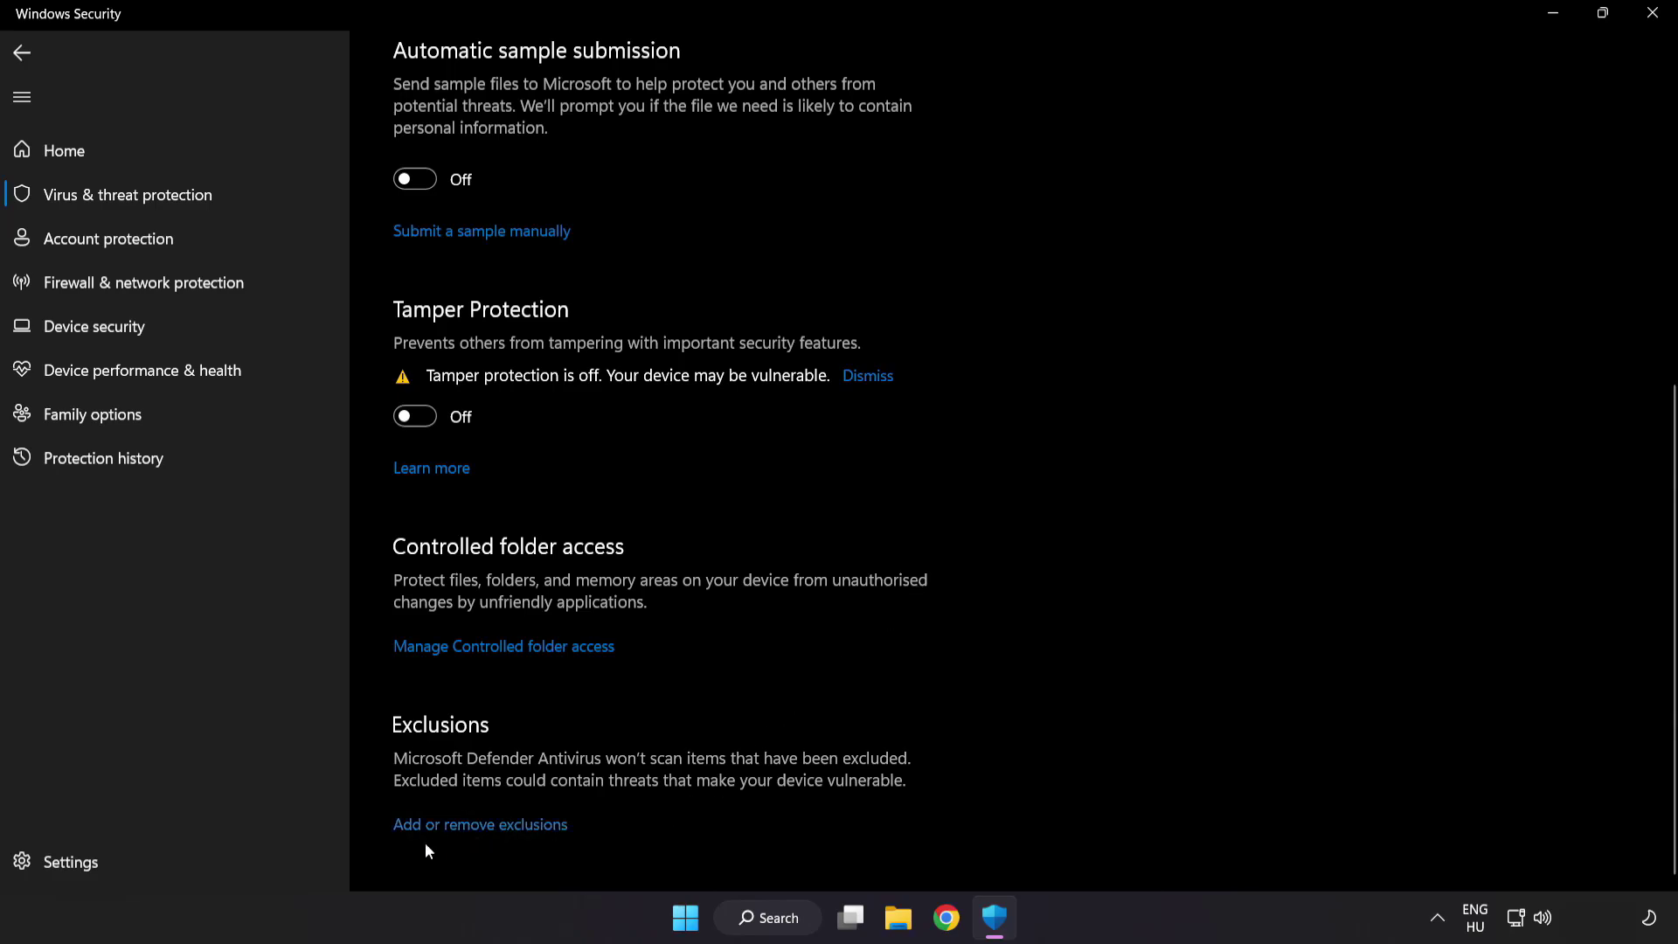
Step: Open Add or remove exclusions and start a new File exclusion
click(489, 829)
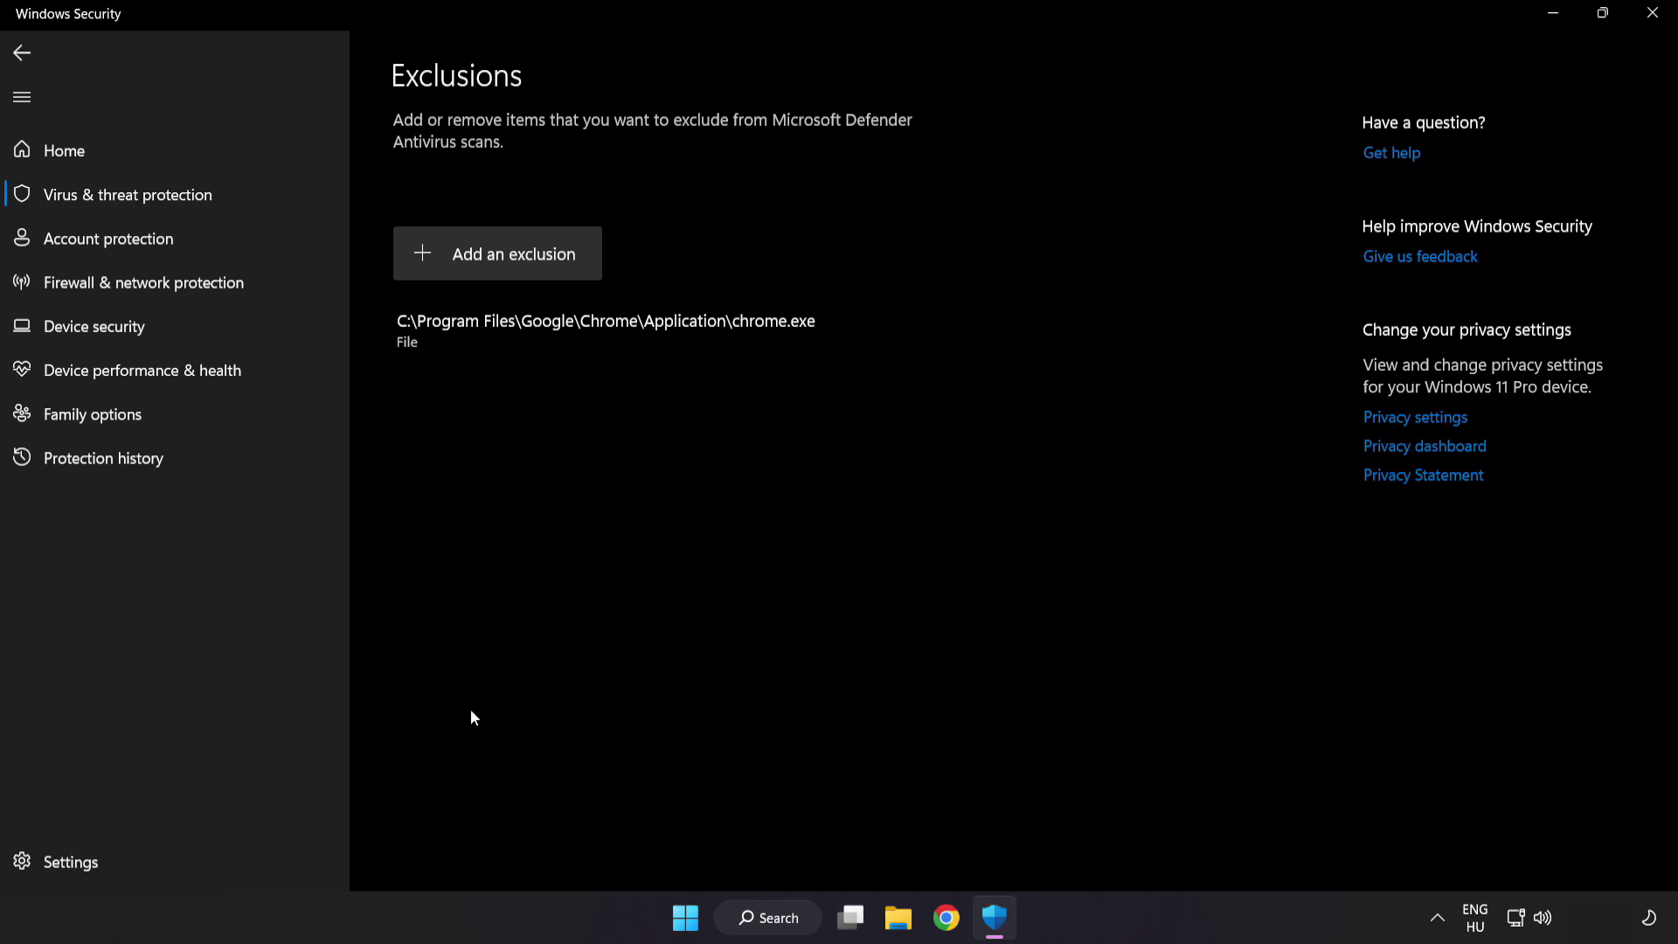
click(502, 269)
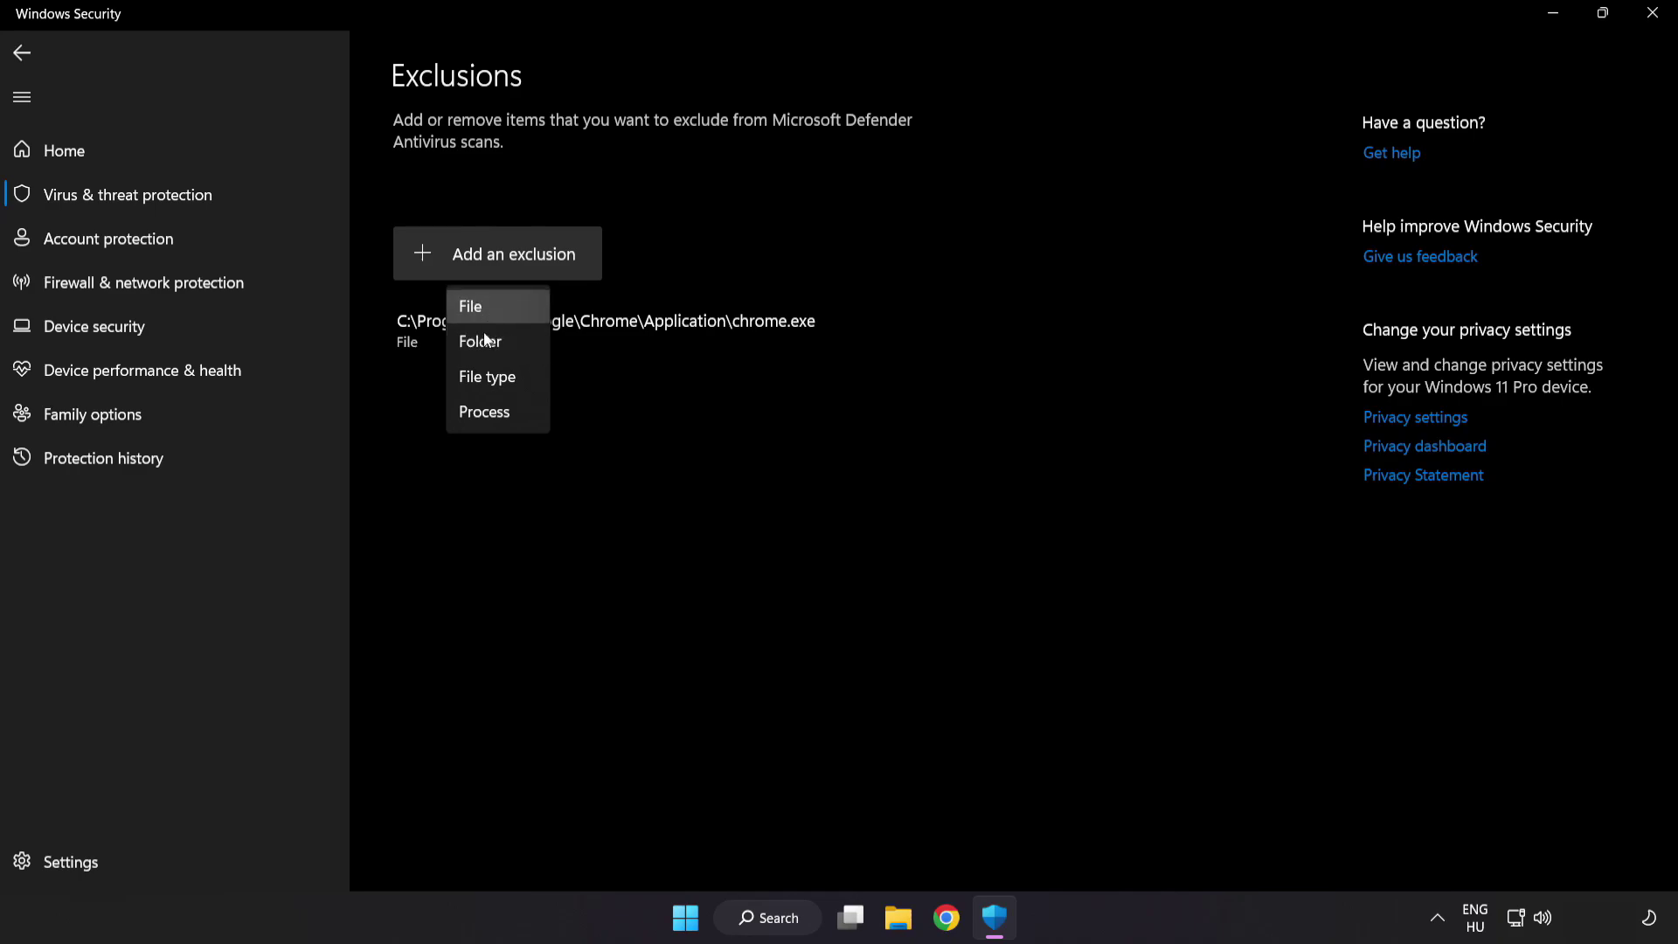
click(488, 308)
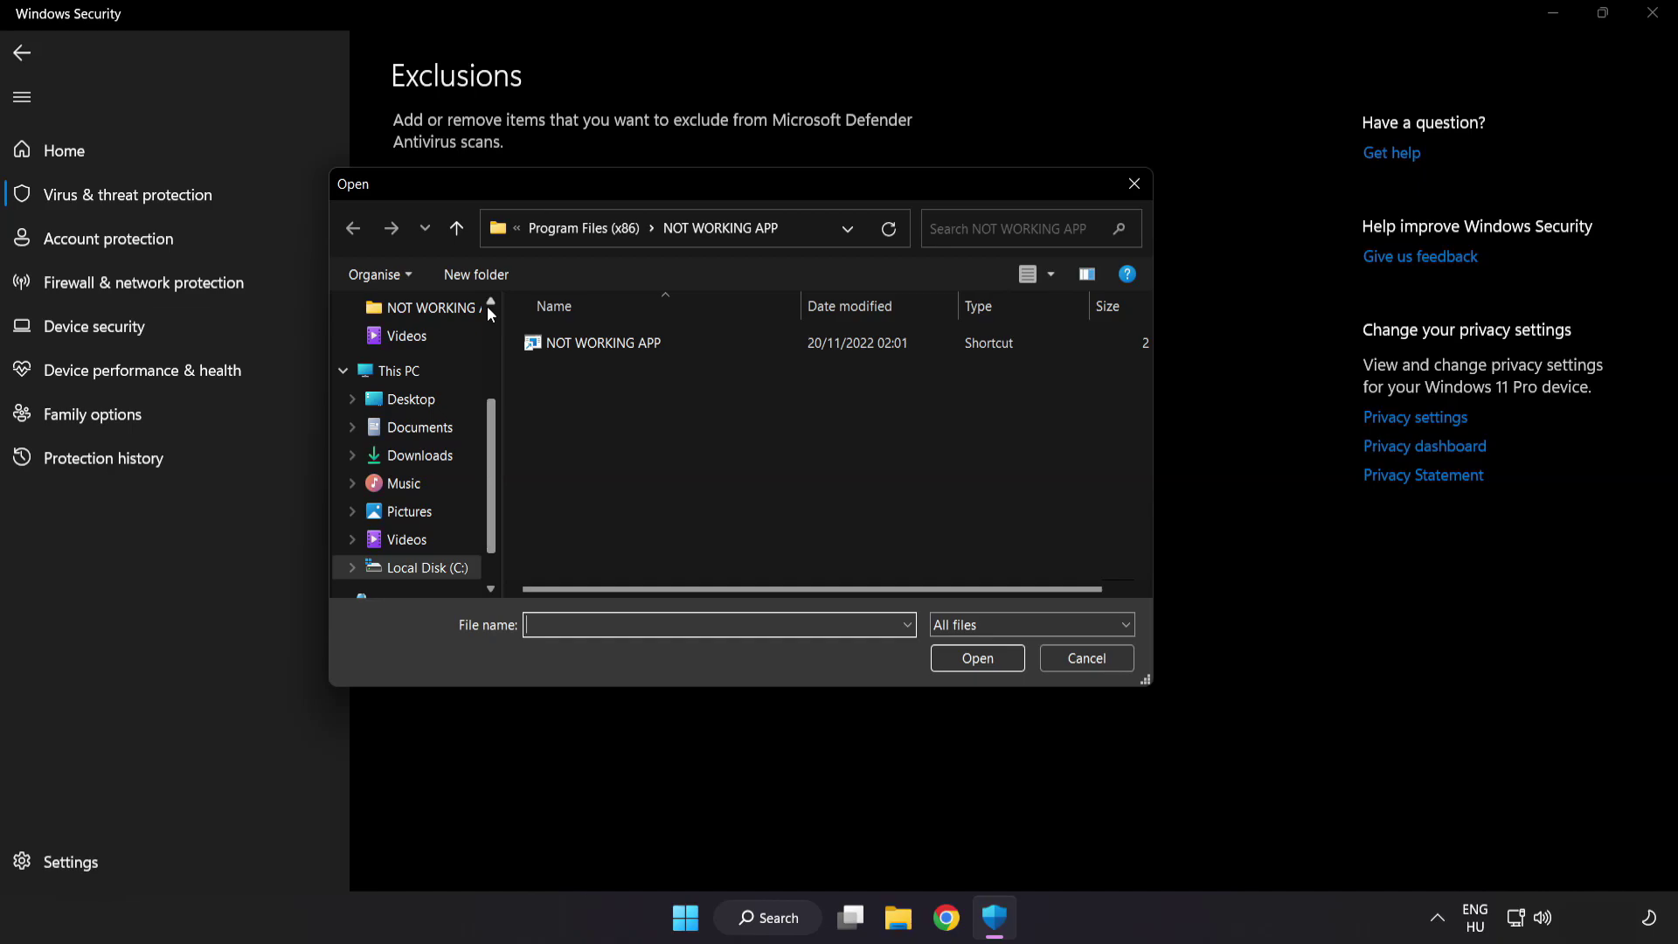
Step: Browse to C:\Program Files (x86)\NOT WORKING APP and add its shortcut as the excluded file
click(537, 232)
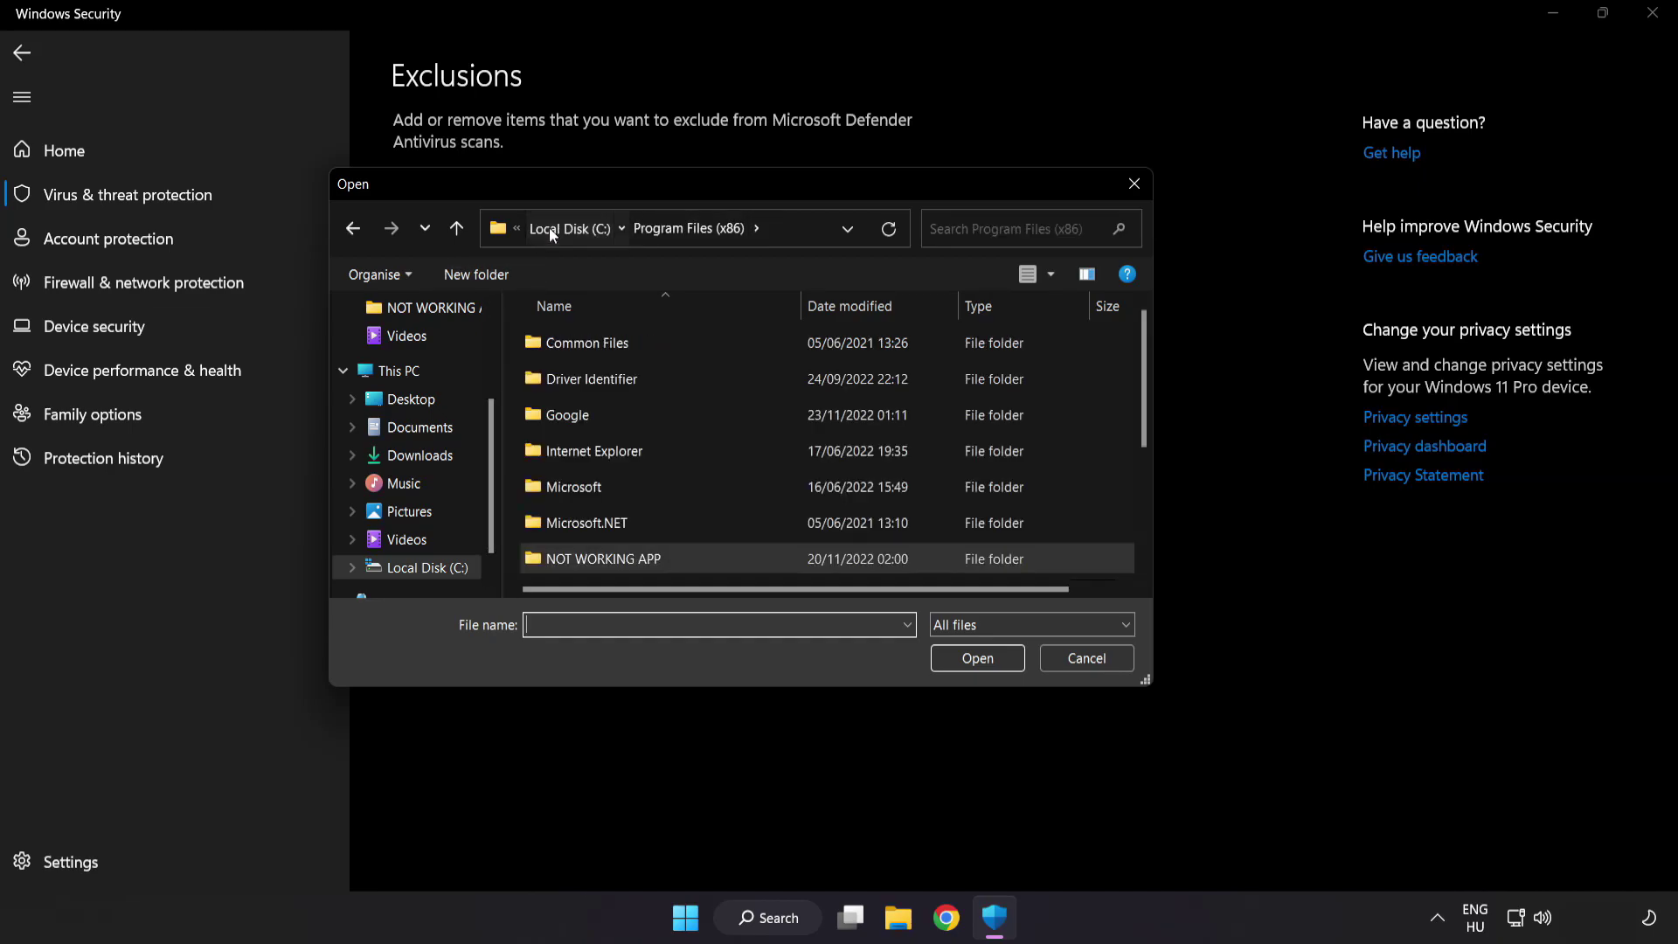
click(549, 227)
click(553, 227)
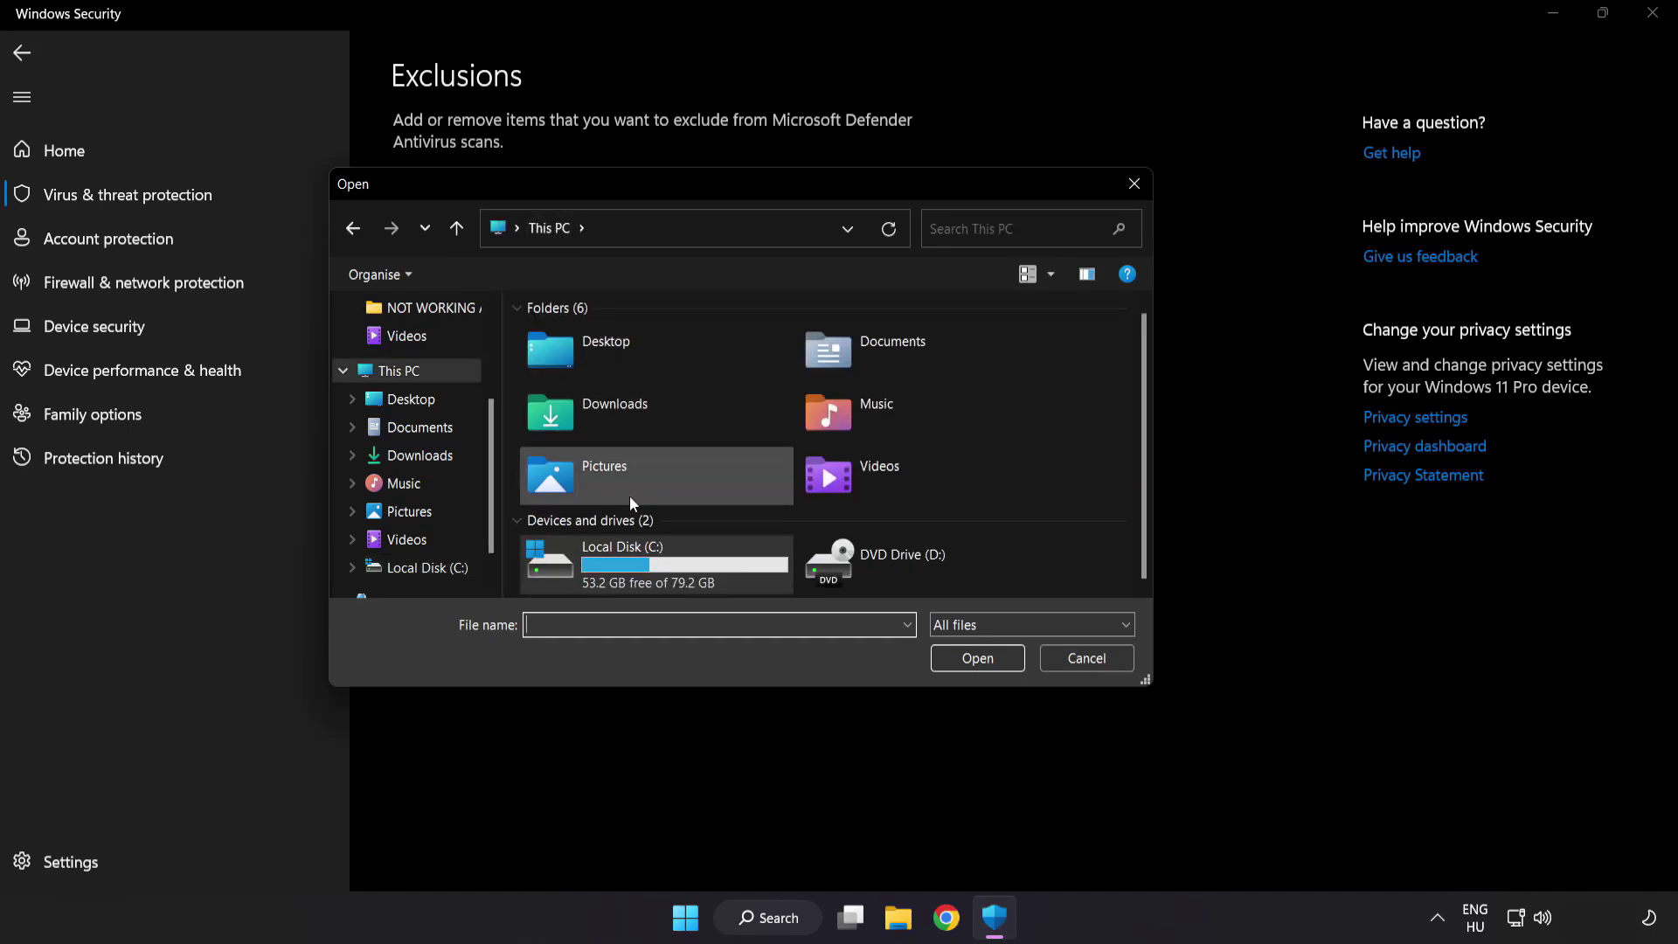
click(627, 573)
double_click(626, 570)
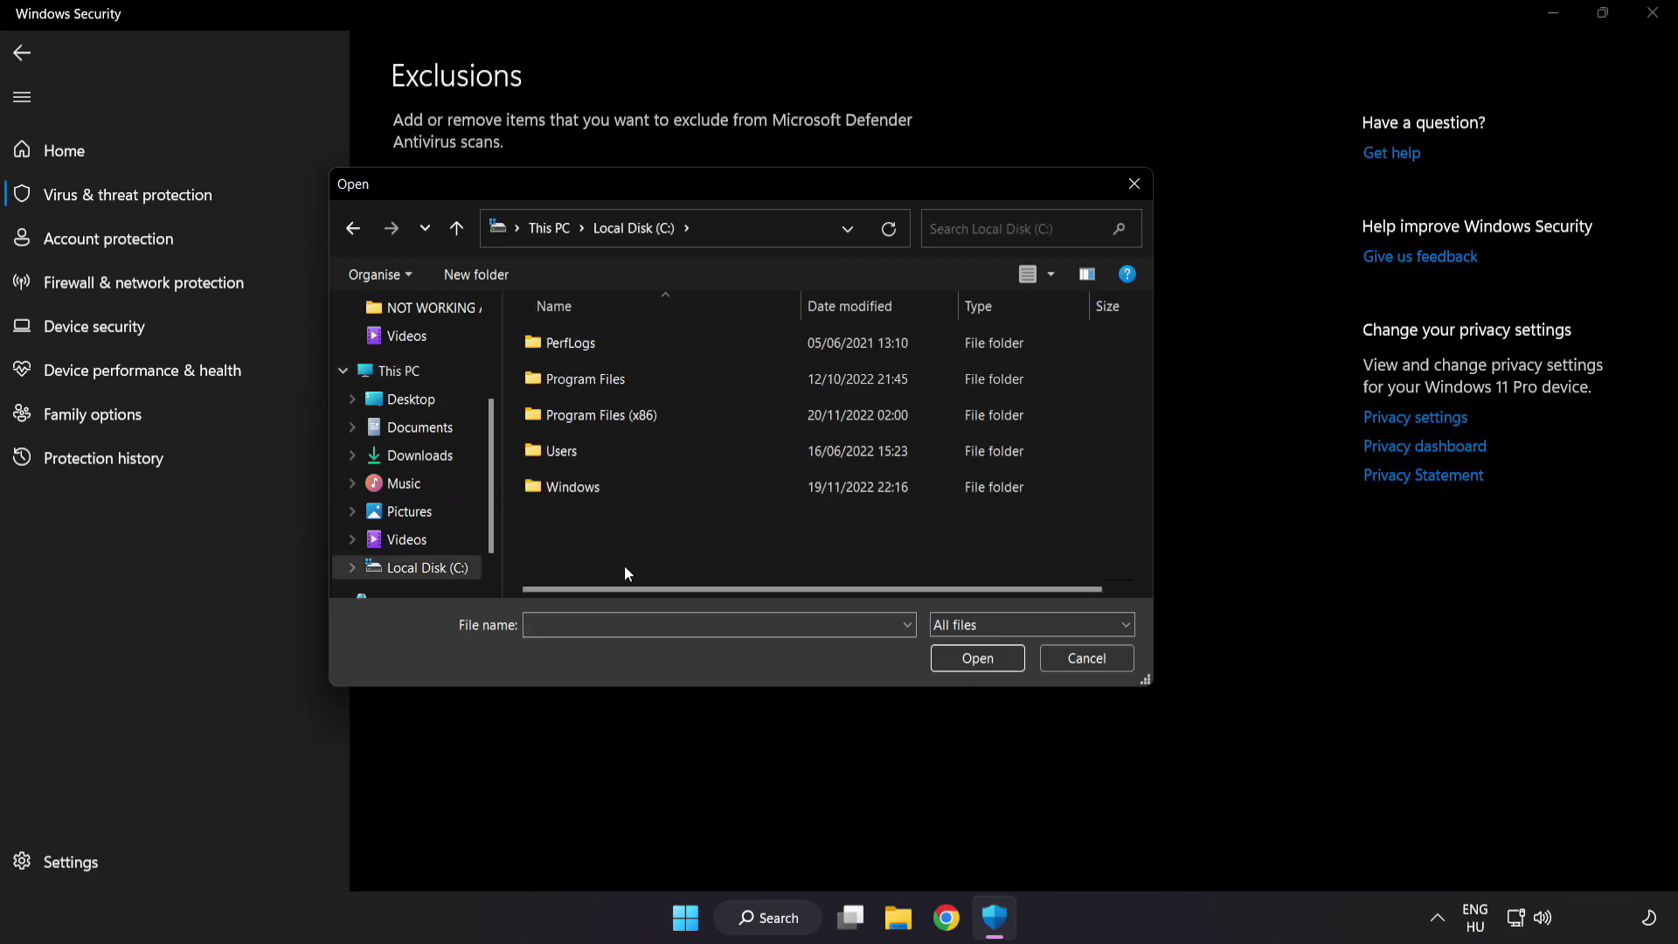
double_click(646, 413)
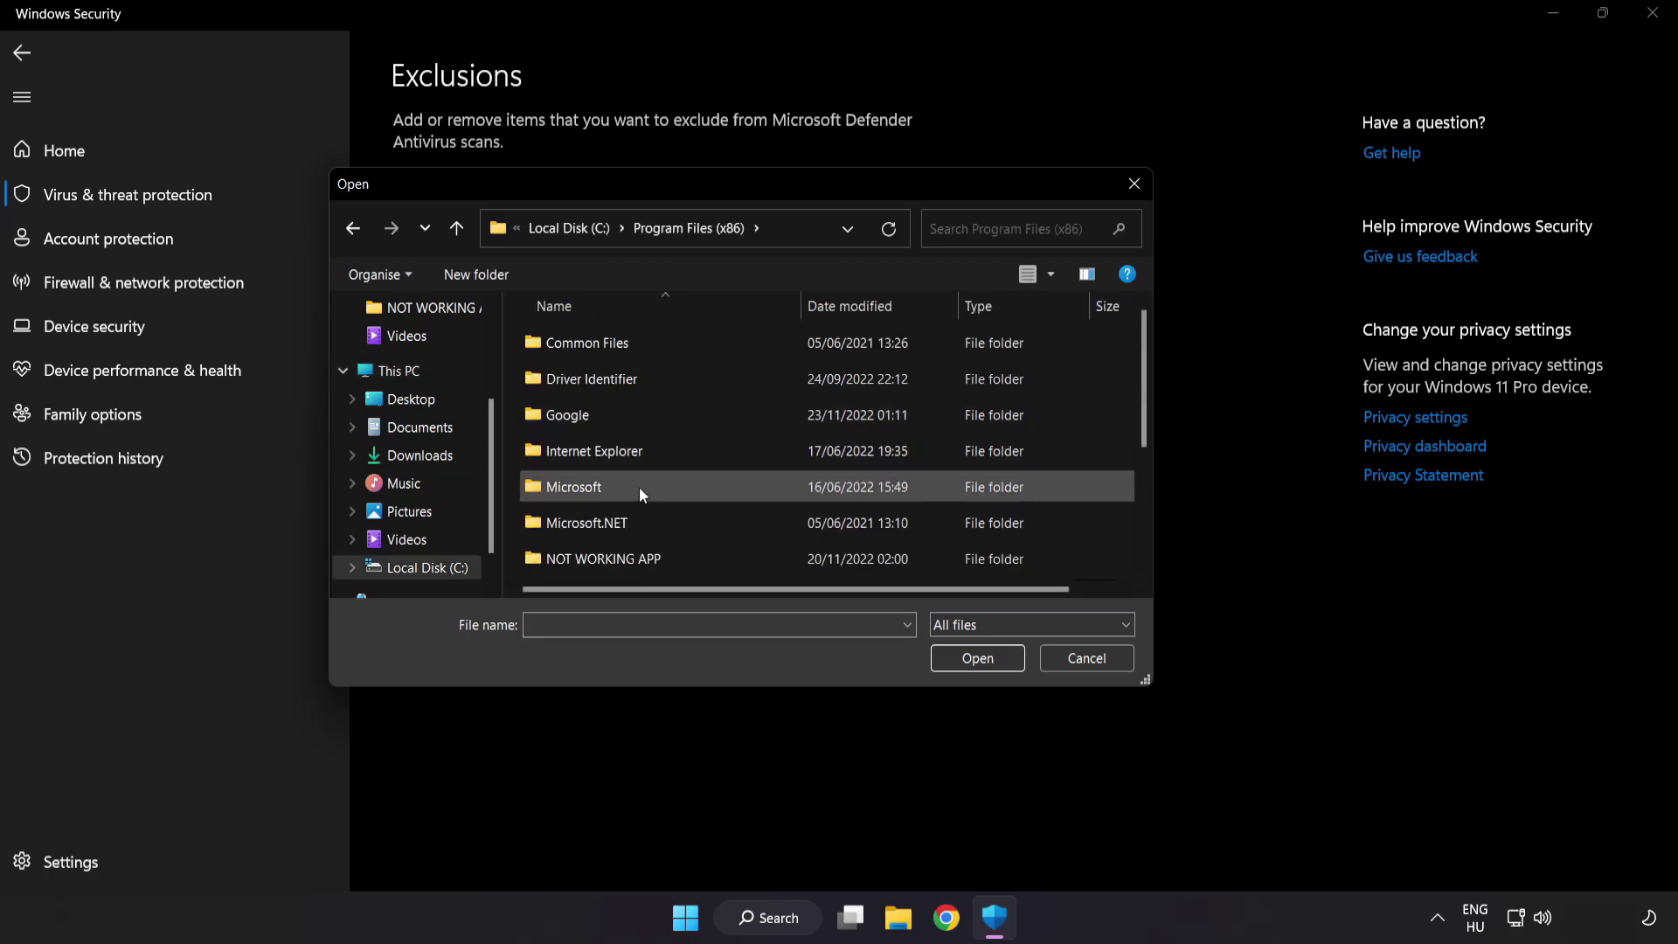
scroll(619, 575, down, 1)
click(598, 457)
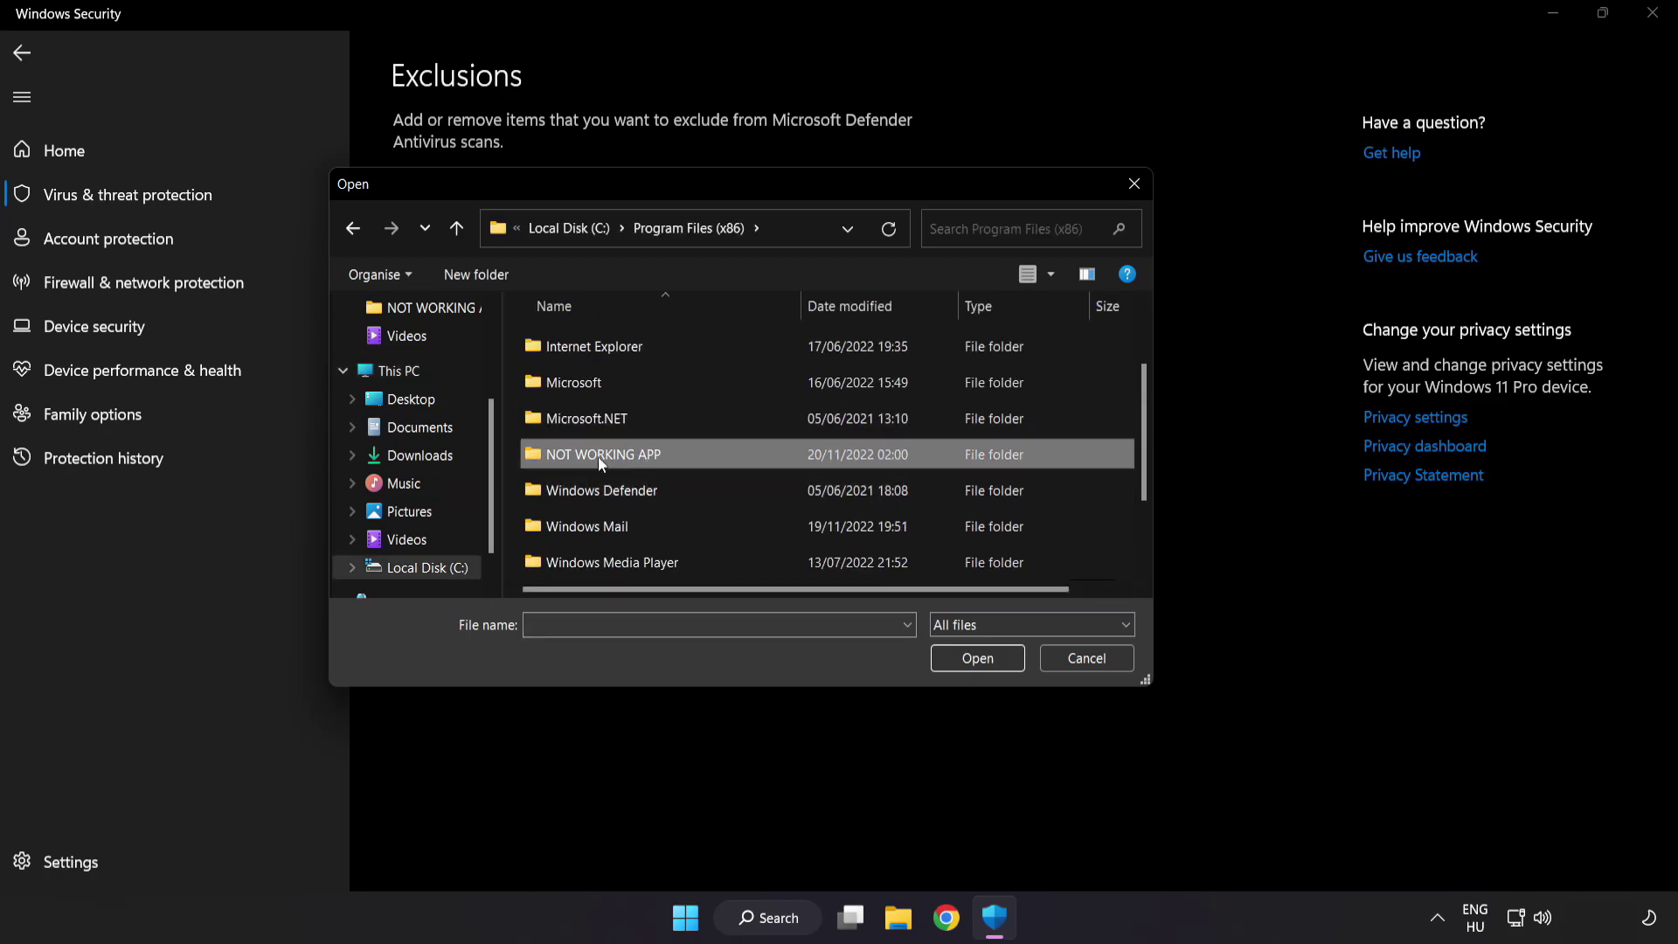
double_click(666, 454)
click(630, 352)
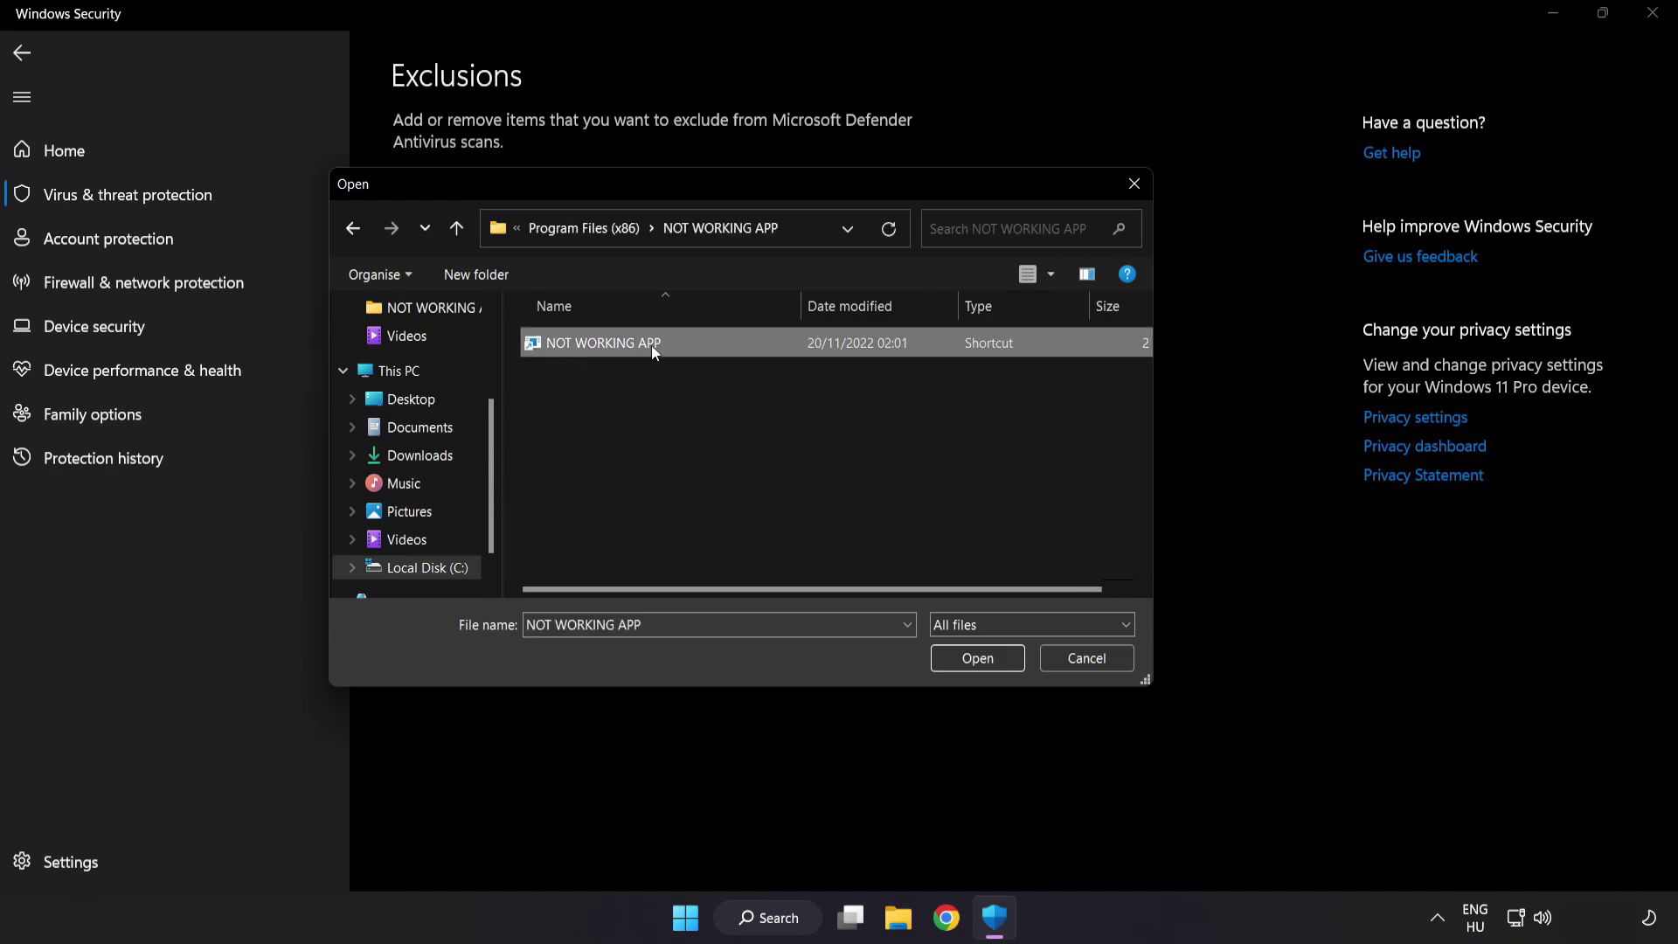
click(981, 666)
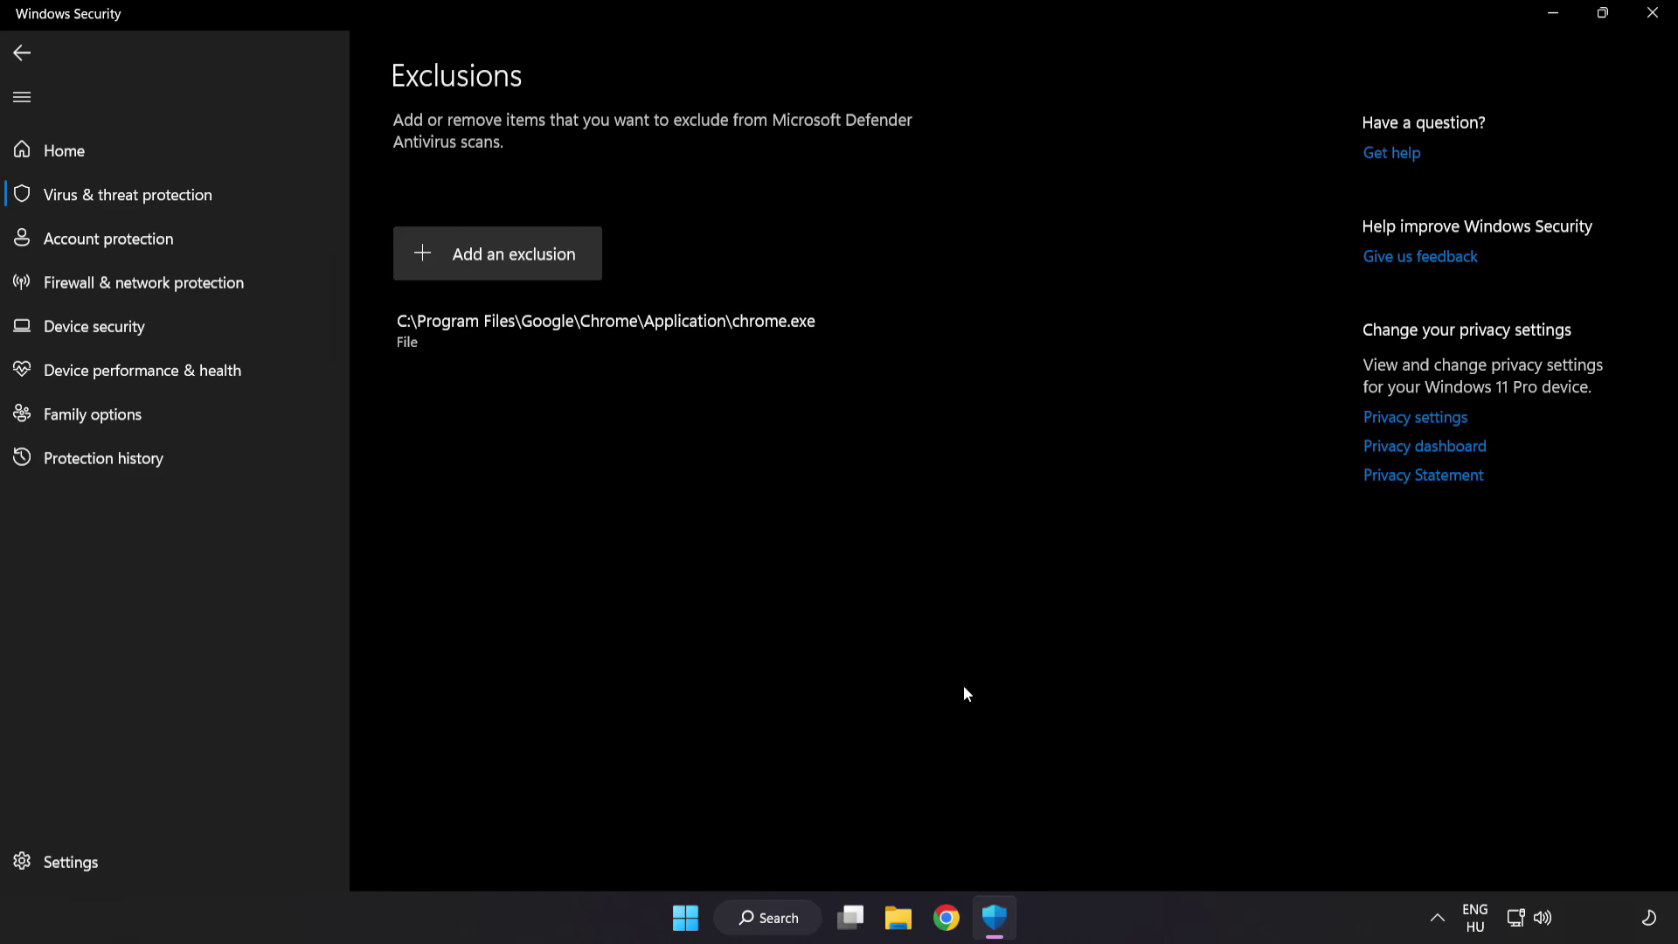
Step: Close Windows Security and show the Start menu's Sleep, Shut down and Restart options
click(1650, 16)
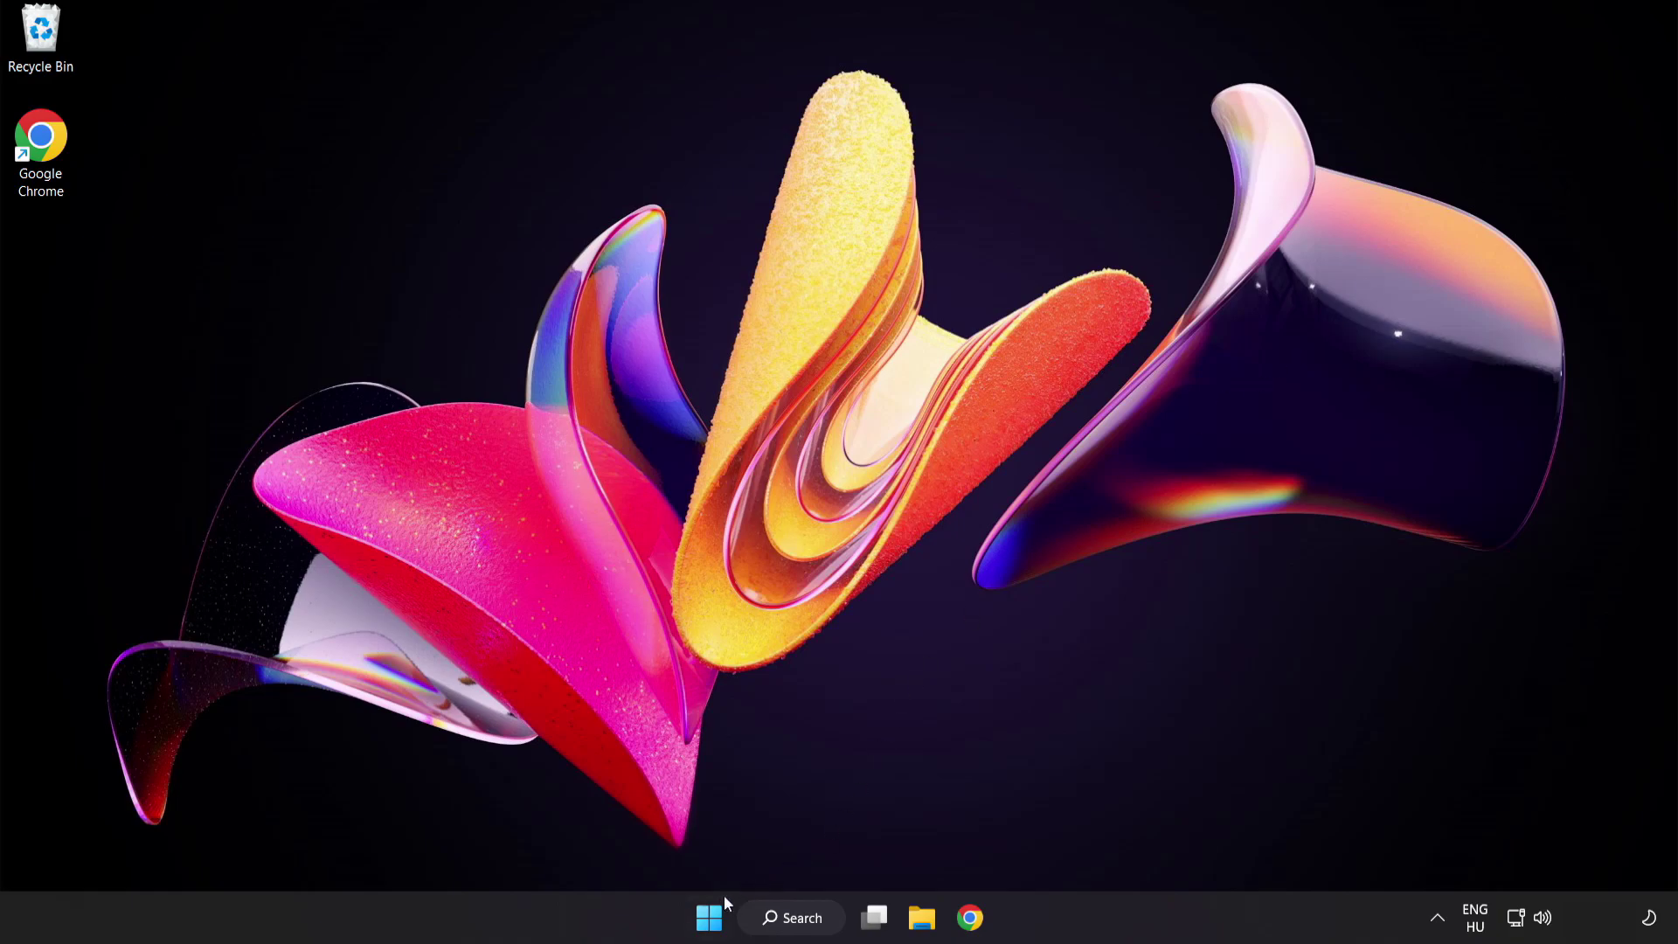
click(709, 917)
click(1112, 843)
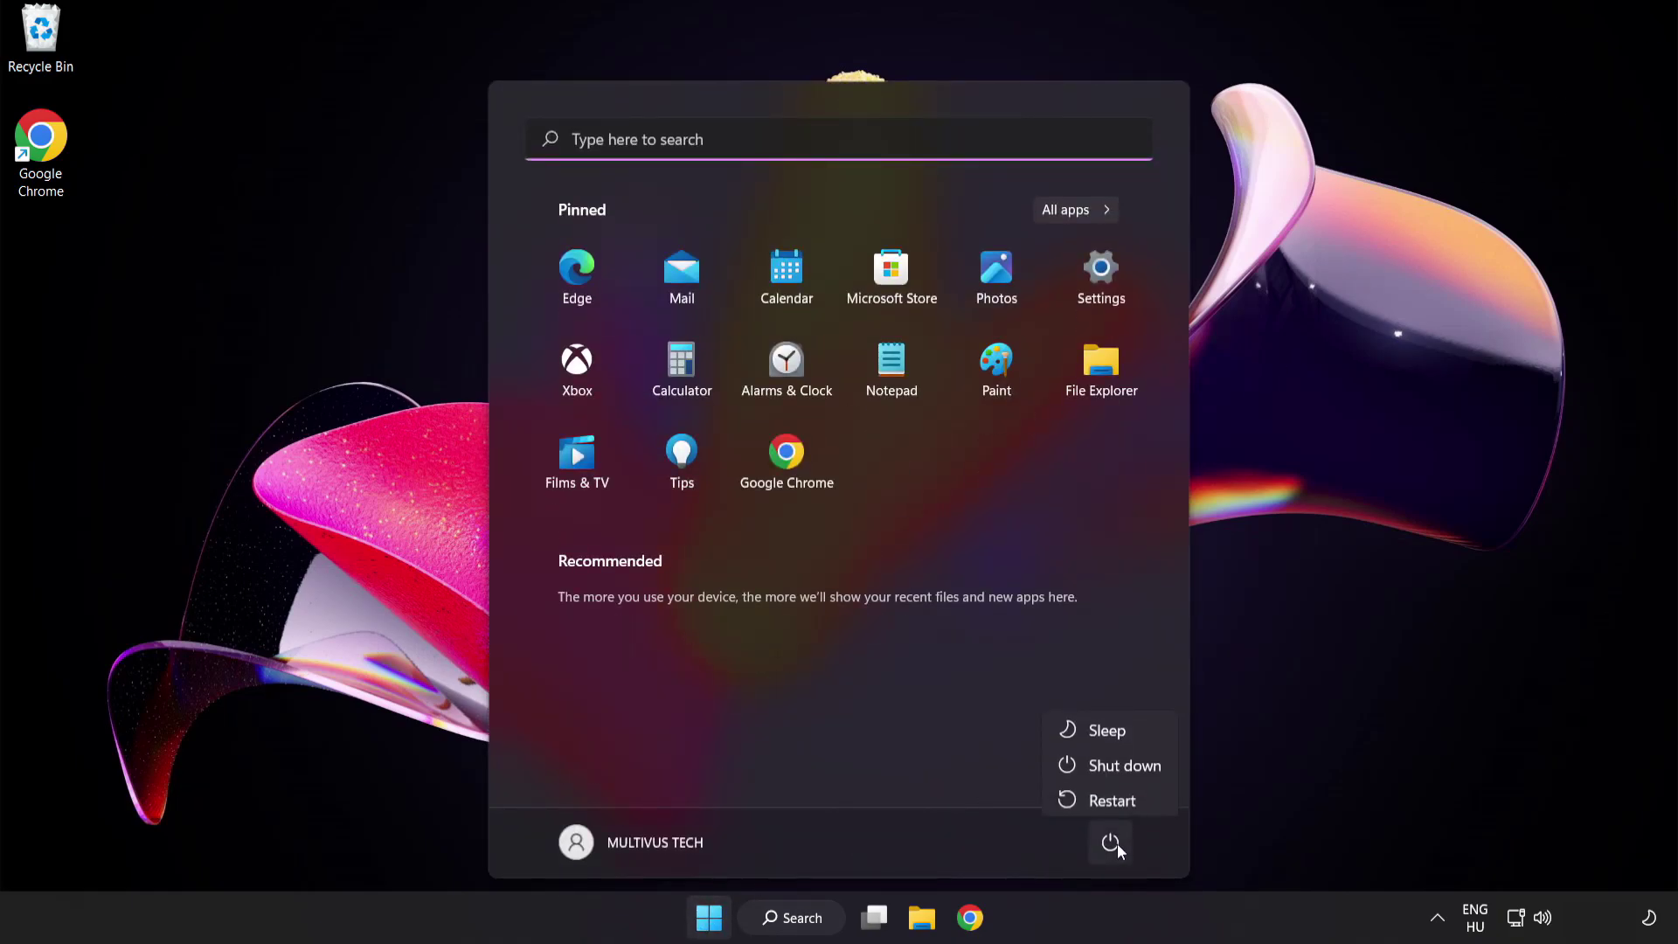